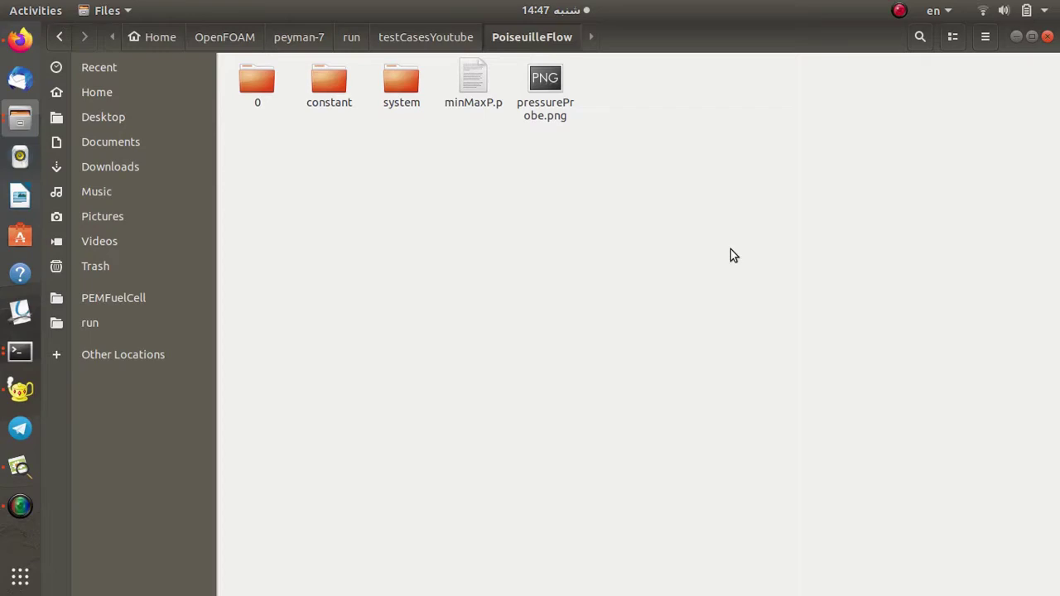
Open the system folder inside the PoiseuilleFlow case in Files.
{"action": "double_click", "coordinate": [400, 83]}
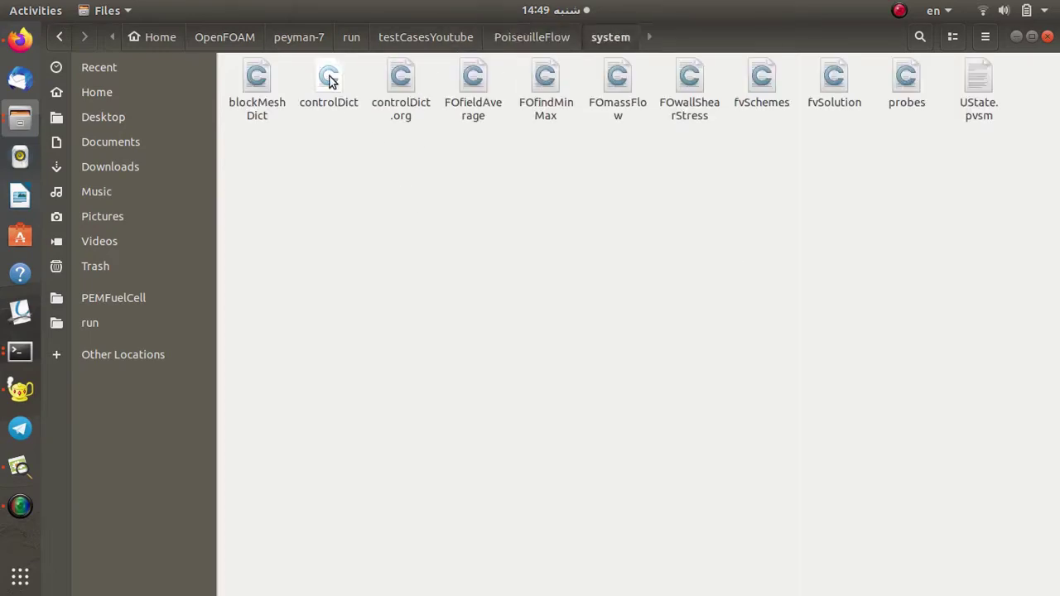
Open controlDict in Geany and undo the pasted edit to restore the four saved include lines.
{"action": "double_click", "coordinate": [330, 81]}
{"action": "scroll", "coordinate": [443, 244], "scroll_direction": "up", "scroll_amount": 3}
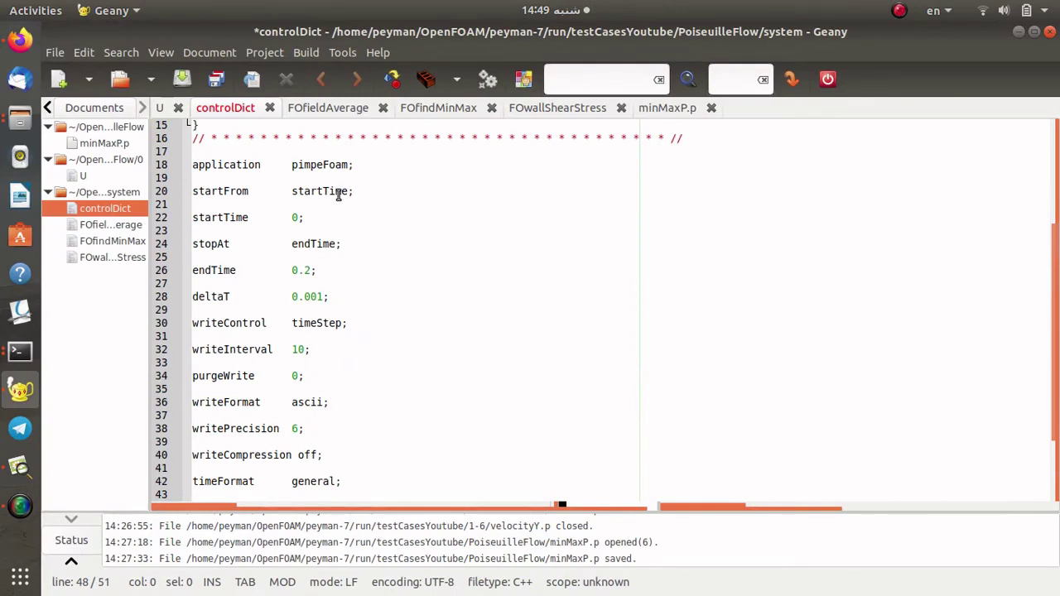
{"action": "scroll", "coordinate": [338, 195], "scroll_direction": "down", "scroll_amount": 3}
{"action": "type", "text": "functions     {         }"}
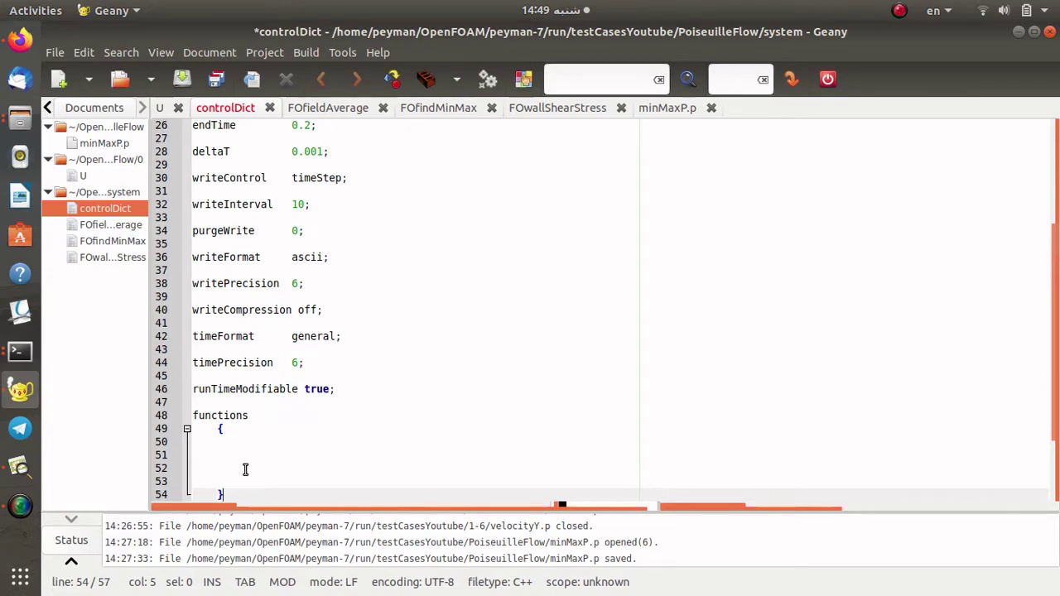
{"action": "key", "text": "ctrl+z"}
Highlight the four include lines, then the FOfindMinMax include line in the functions block.
{"action": "scroll", "coordinate": [249, 463], "scroll_direction": "down", "scroll_amount": 2}
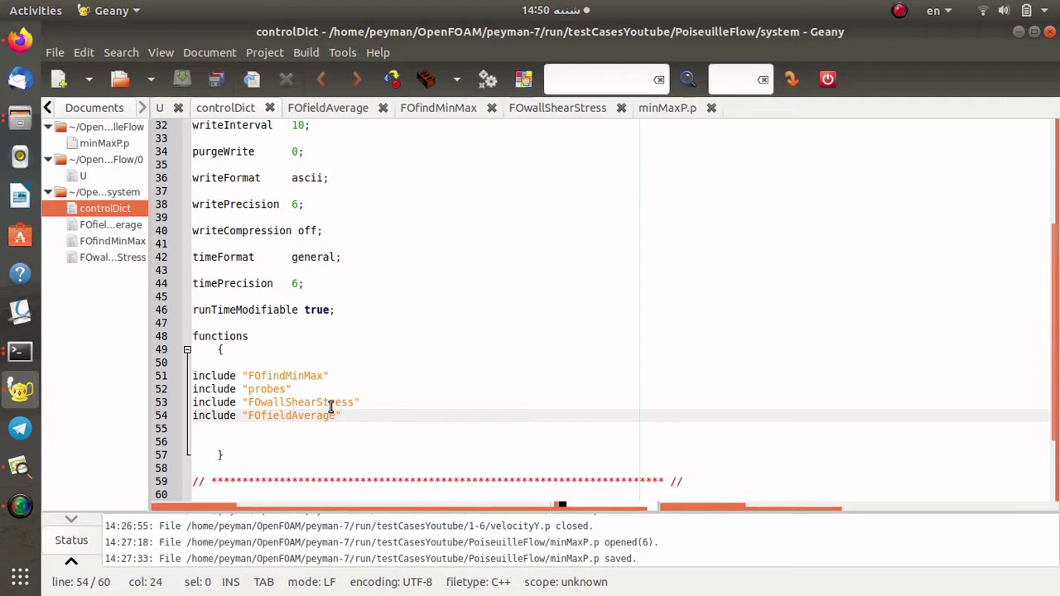
{"action": "left_click_drag", "start_coordinate": [345, 414], "coordinate": [192, 379]}
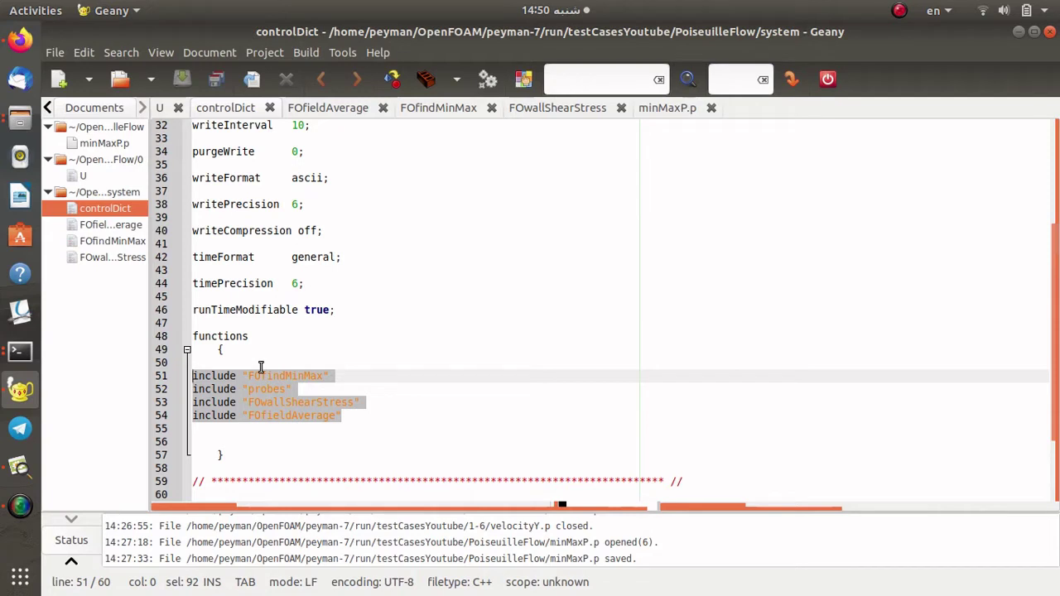
{"action": "left_click", "coordinate": [360, 344]}
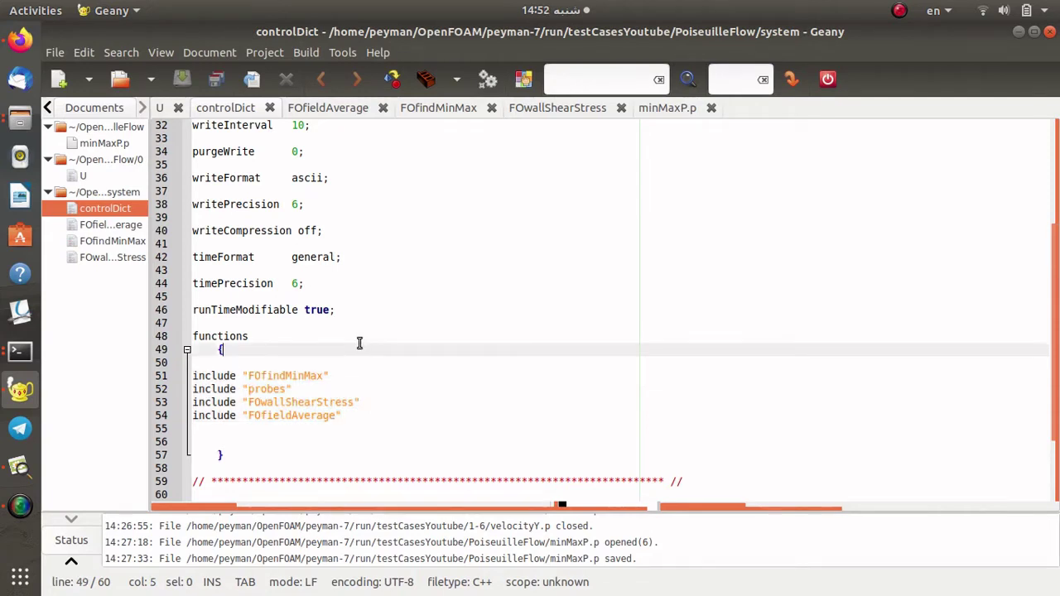
{"action": "triple_click", "coordinate": [275, 379]}
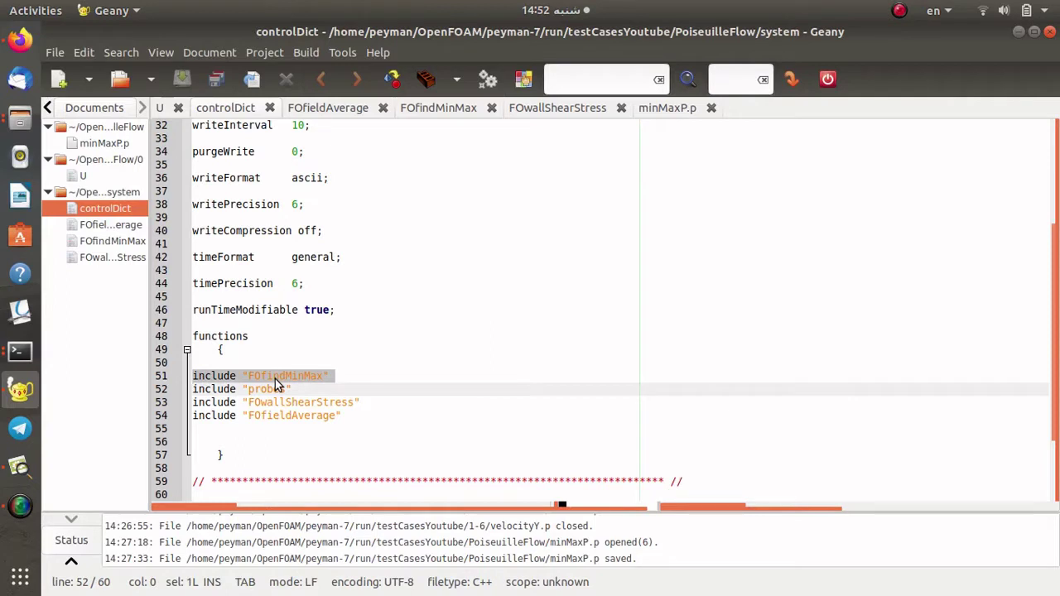
{"action": "left_click", "coordinate": [30, 128]}
Select the FO dictionary files in the system folder and open FOfindMinMax in Geany.
{"action": "left_click", "coordinate": [138, 239]}
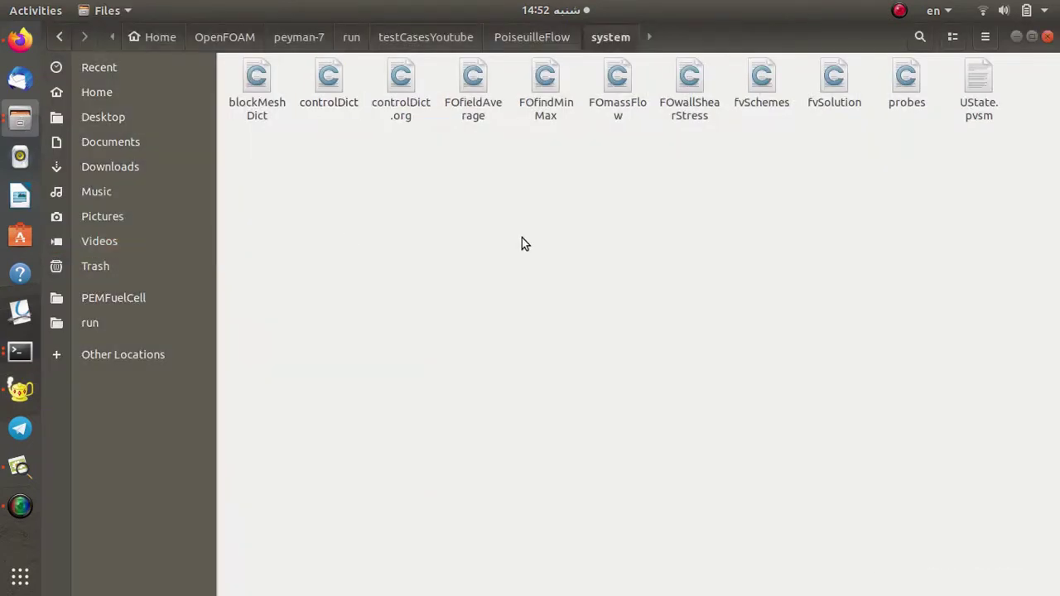
{"action": "left_click_drag", "start_coordinate": [476, 145], "coordinate": [711, 106]}
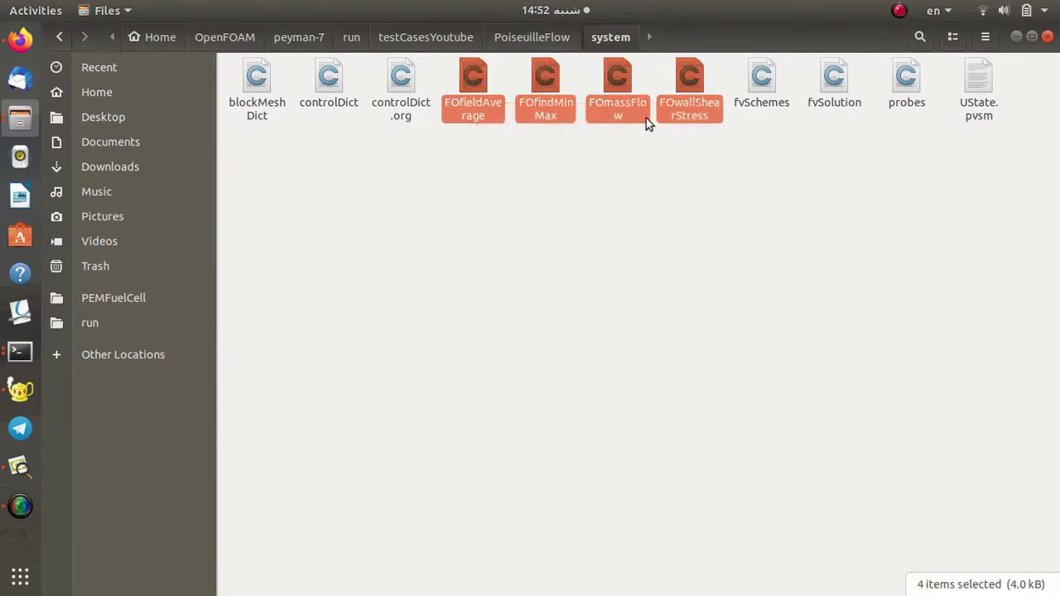
{"action": "double_click", "coordinate": [540, 87]}
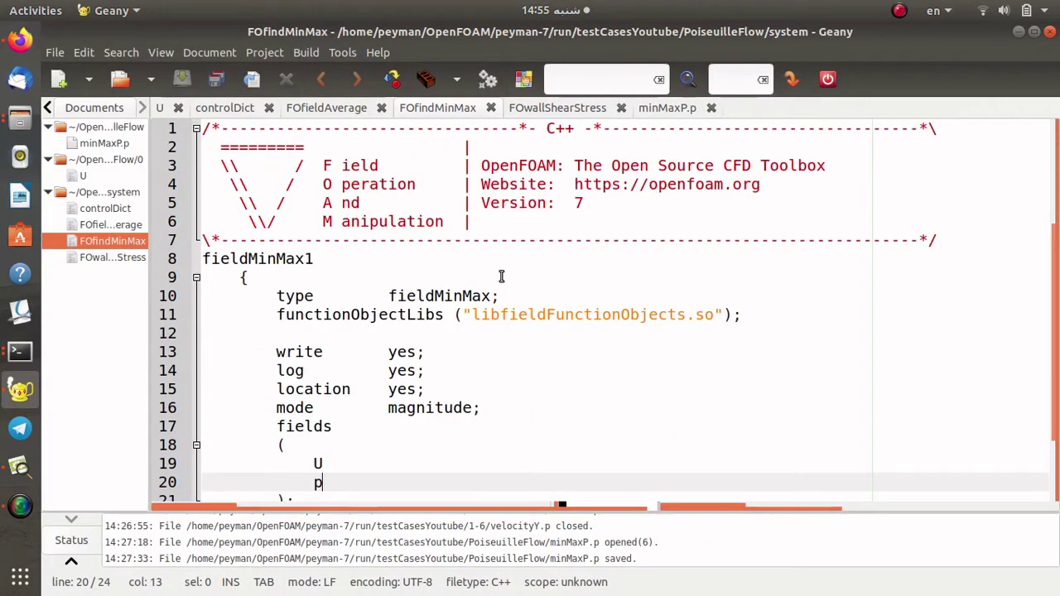
{"action": "double_click", "coordinate": [280, 259]}
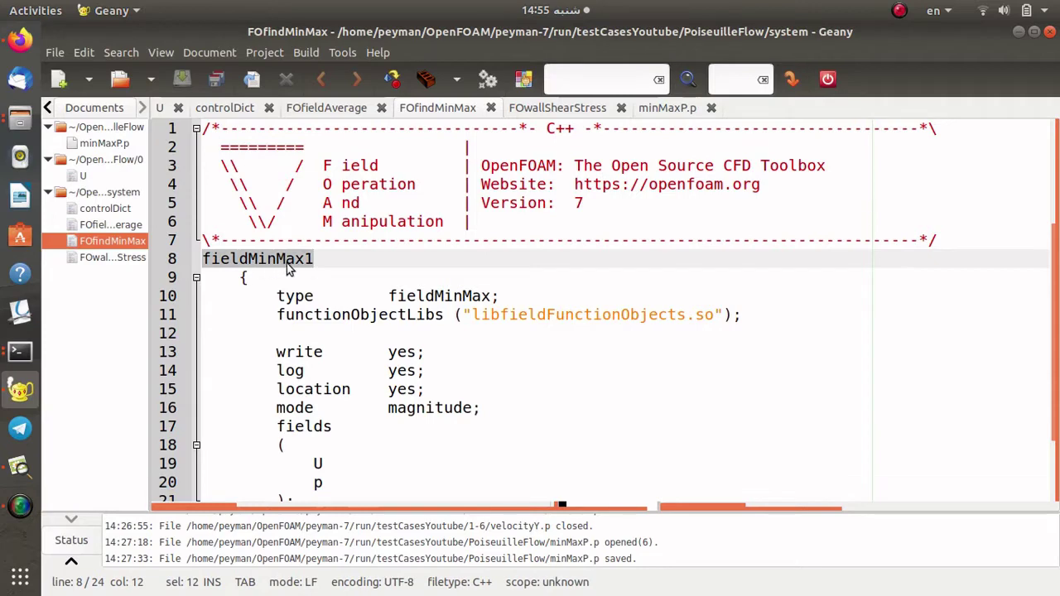
{"action": "double_click", "coordinate": [305, 296]}
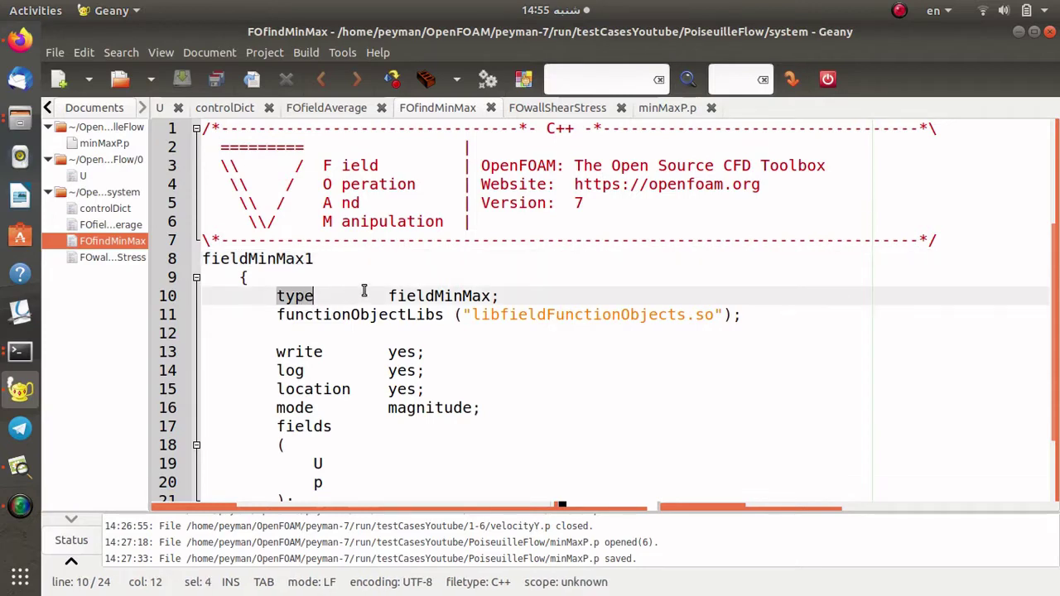
{"action": "left_click", "coordinate": [436, 295]}
{"action": "left_click", "coordinate": [398, 295]}
{"action": "left_click_drag", "start_coordinate": [397, 296], "coordinate": [408, 295]}
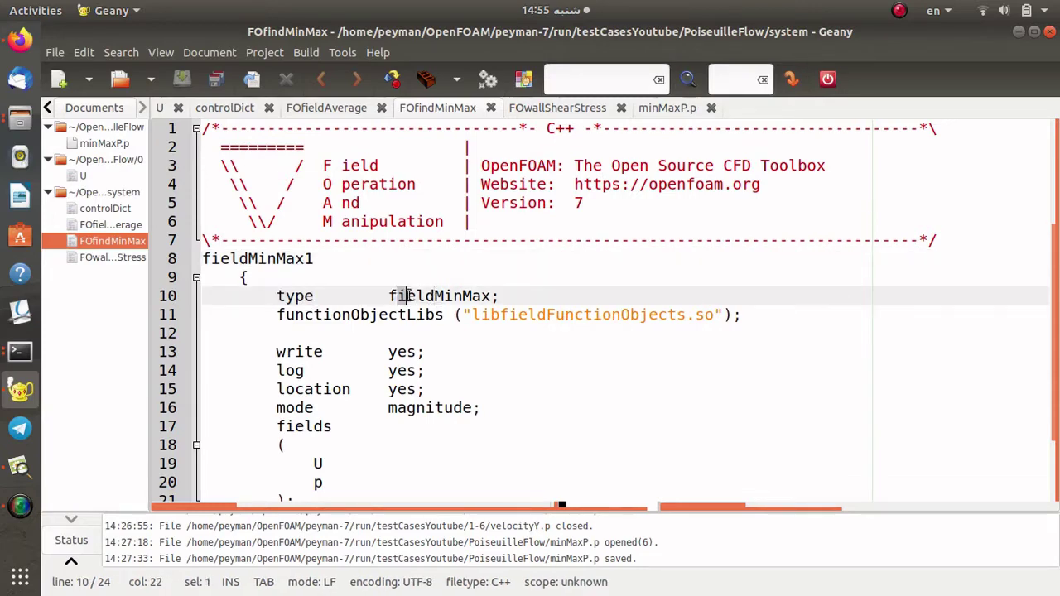
{"action": "left_click", "coordinate": [527, 298], "text": "shift"}
{"action": "left_click", "coordinate": [454, 297]}
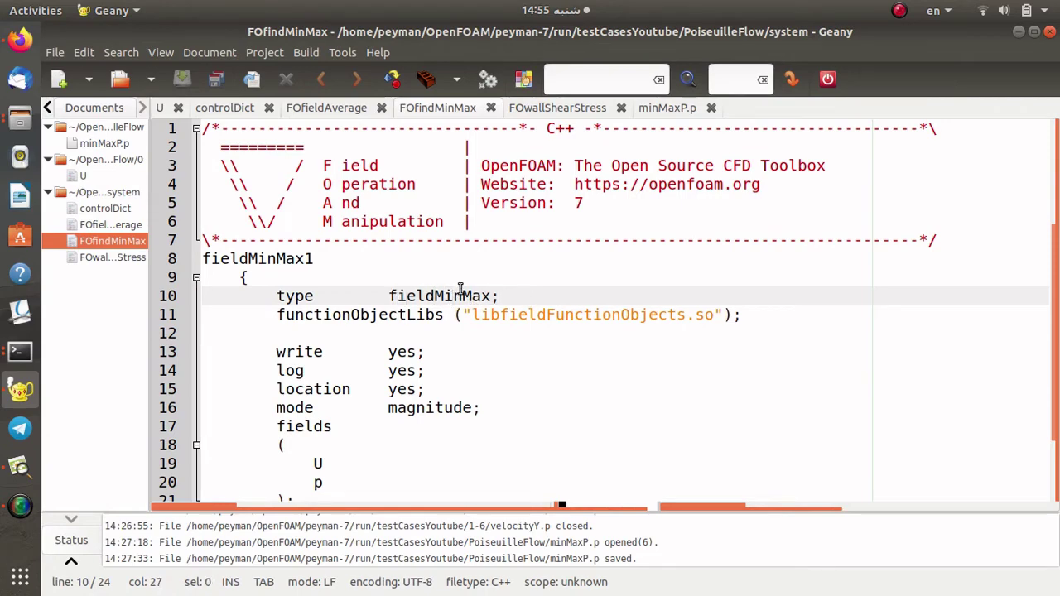
{"action": "left_click_drag", "start_coordinate": [282, 315], "coordinate": [748, 313]}
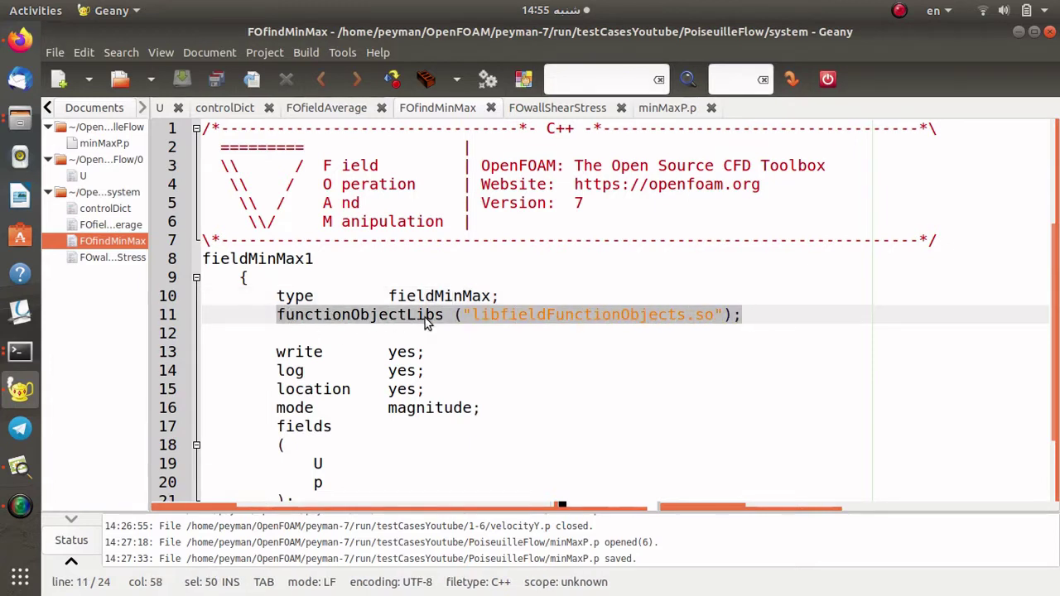
{"action": "left_click", "coordinate": [610, 330]}
{"action": "left_click_drag", "start_coordinate": [473, 315], "coordinate": [714, 315]}
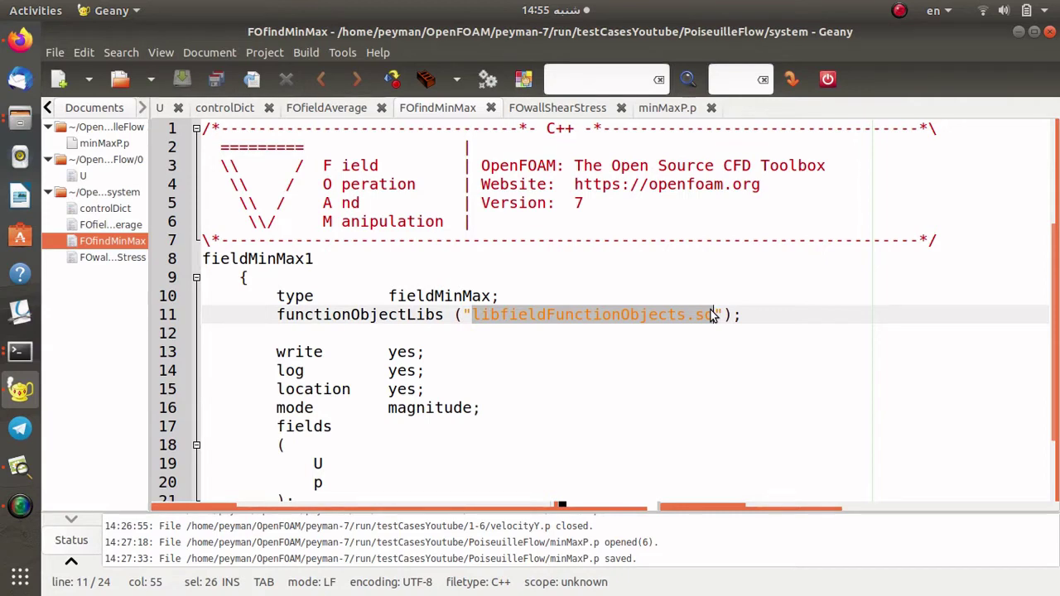
{"action": "left_click", "coordinate": [304, 352]}
{"action": "left_click", "coordinate": [414, 351]}
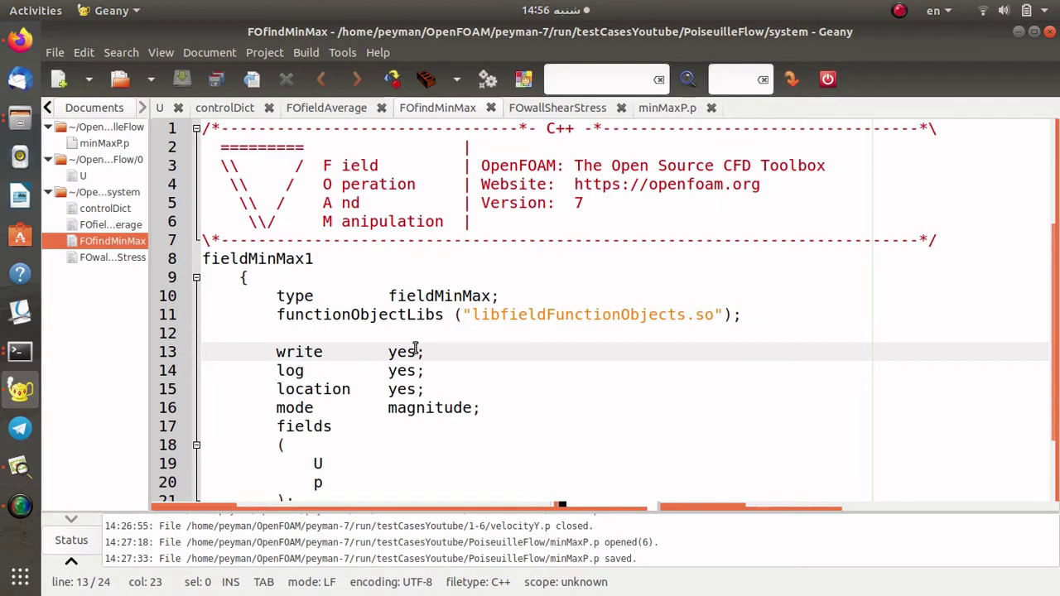
Point out the log yes and location yes settings in FOfindMinMax.
{"action": "left_click_drag", "start_coordinate": [276, 370], "coordinate": [346, 371]}
{"action": "double_click", "coordinate": [402, 370]}
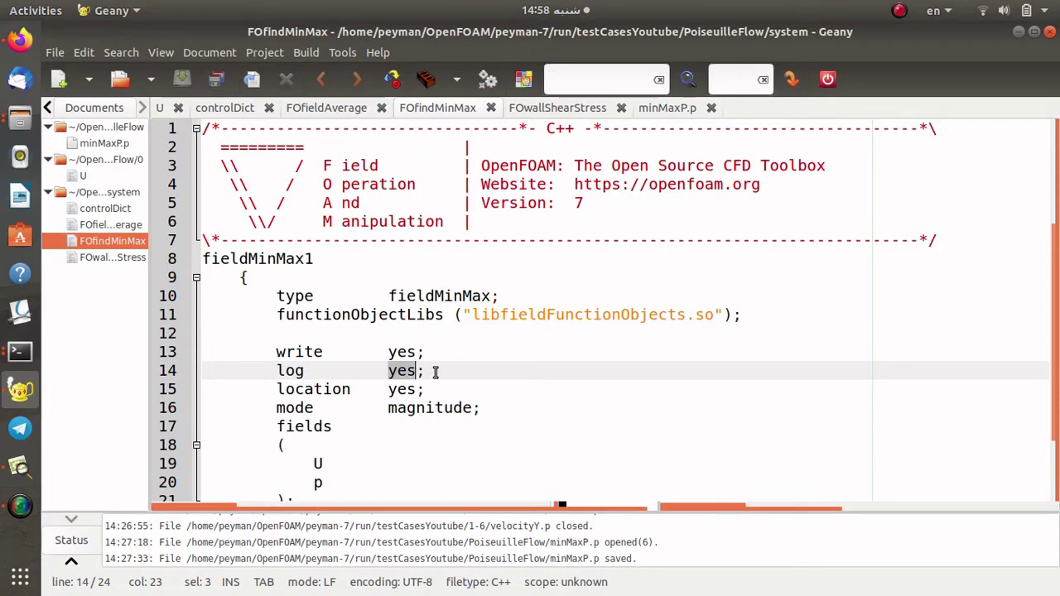
{"action": "left_click", "coordinate": [435, 371]}
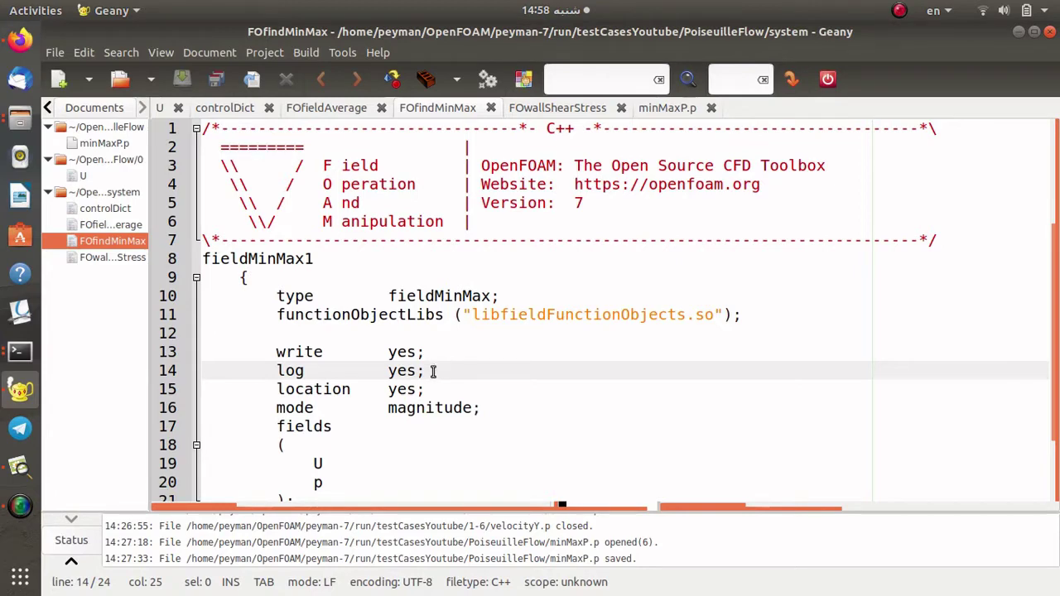
{"action": "left_click_drag", "start_coordinate": [277, 391], "coordinate": [384, 389]}
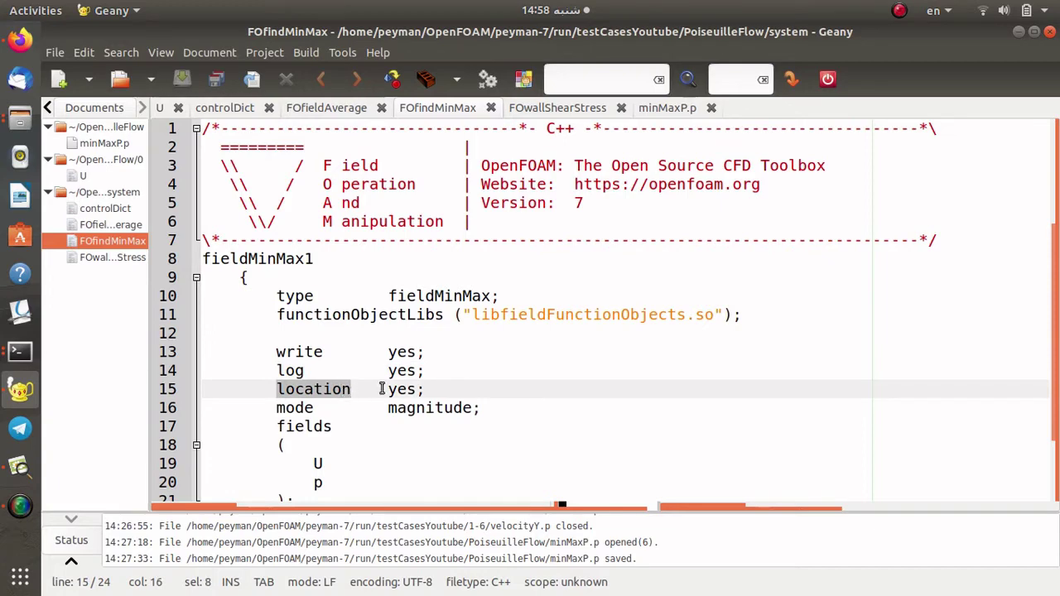
{"action": "double_click", "coordinate": [406, 389]}
{"action": "left_click", "coordinate": [434, 389]}
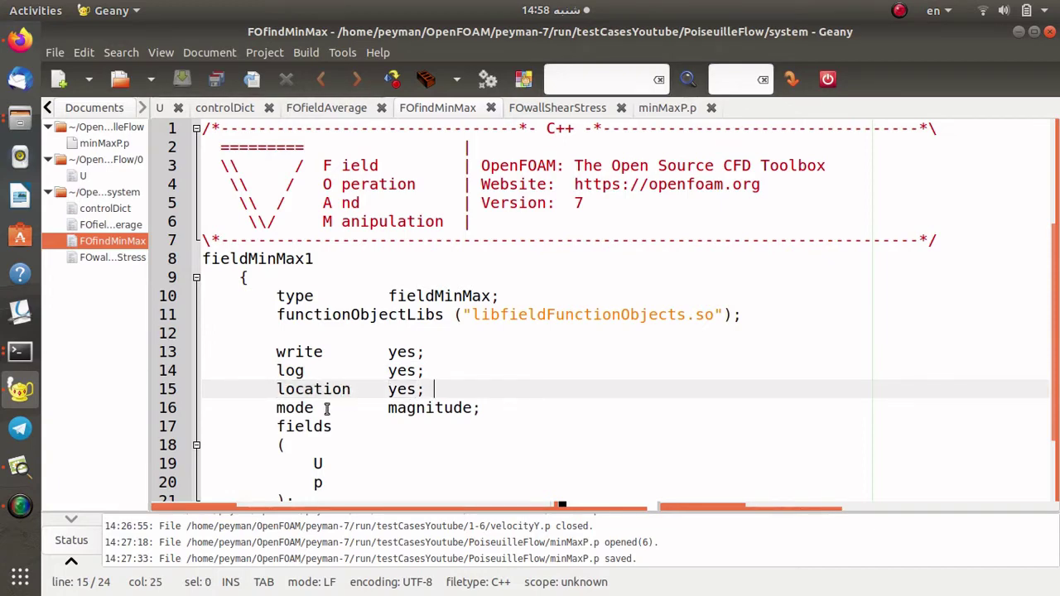
Point out the magnitude mode and the U and p fields list, then return to controlDict.
{"action": "left_click_drag", "start_coordinate": [276, 407], "coordinate": [488, 410]}
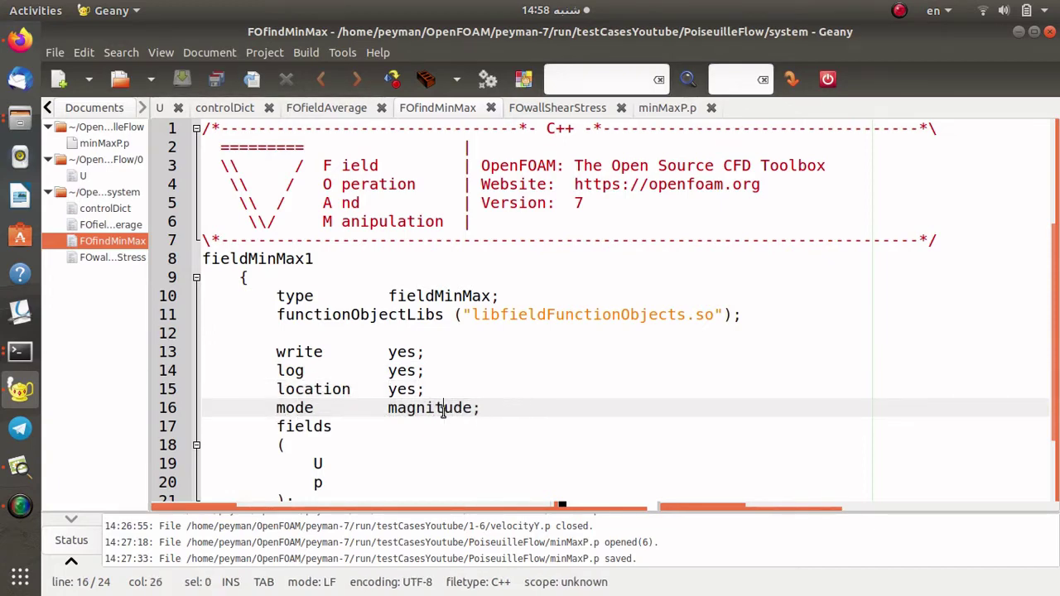
{"action": "double_click", "coordinate": [445, 409]}
{"action": "scroll", "coordinate": [442, 412], "scroll_direction": "down", "scroll_amount": 1}
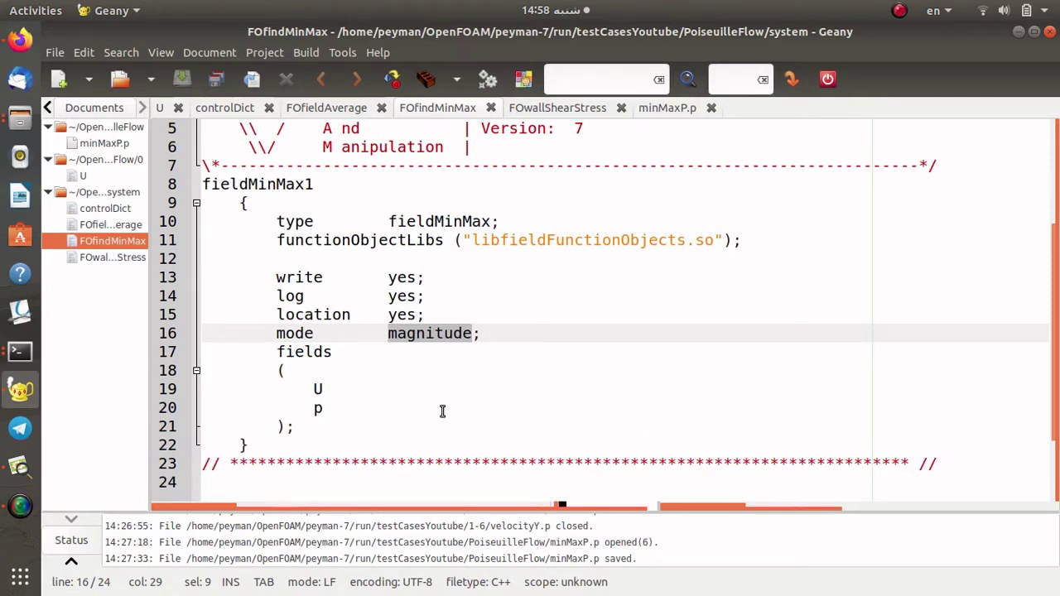
{"action": "left_click", "coordinate": [299, 427]}
{"action": "left_click_drag", "start_coordinate": [299, 427], "coordinate": [278, 356]}
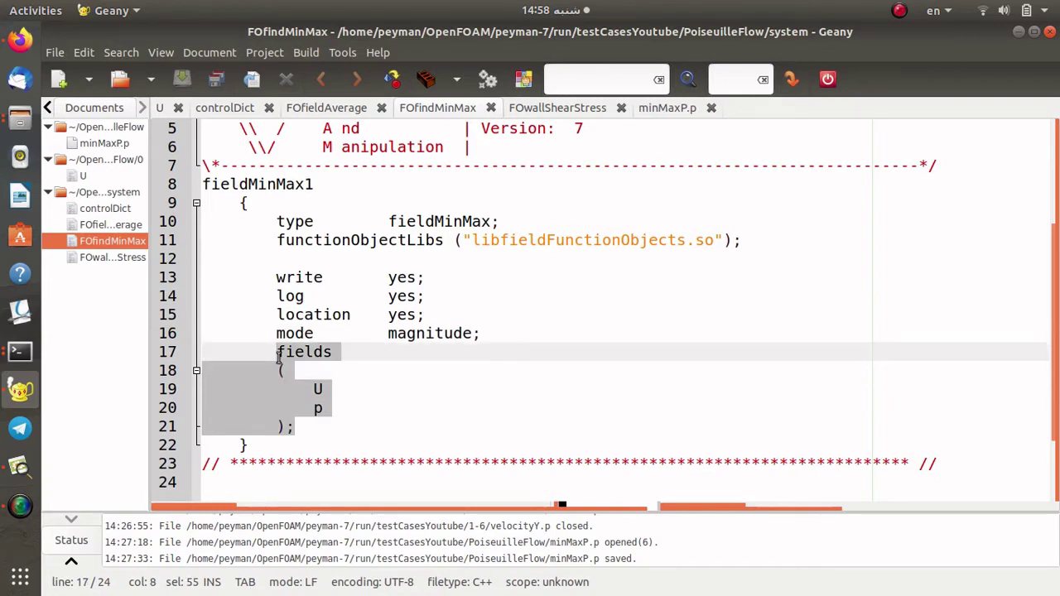
{"action": "left_click", "coordinate": [323, 409]}
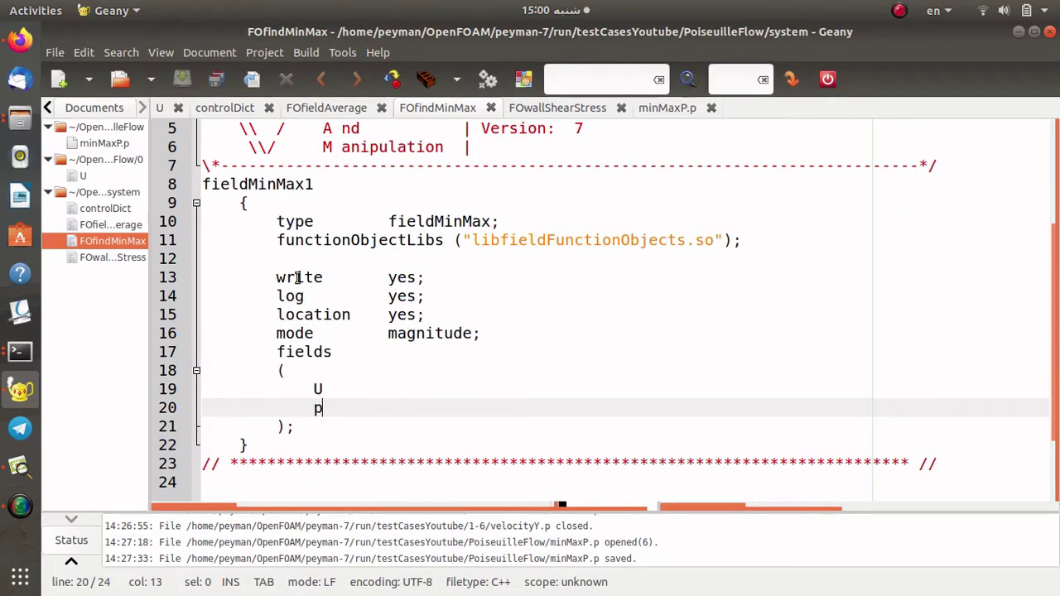
{"action": "left_click", "coordinate": [225, 108]}
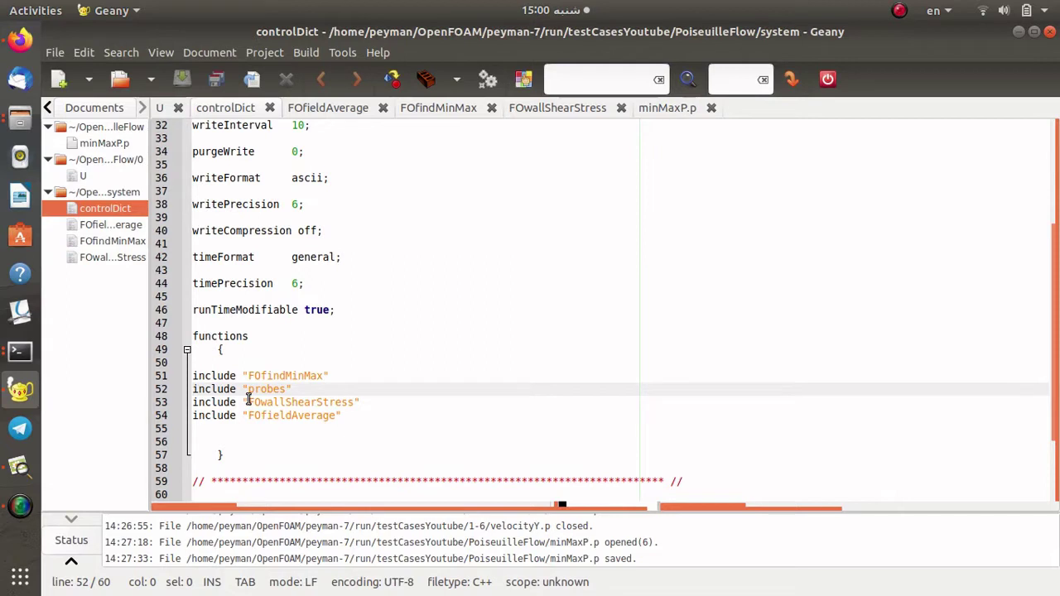
Comment out the probes, FOwallShearStress and FOfieldAverage includes with /* */ and save controlDict.
{"action": "type", "text": "/*"}
{"action": "left_click", "coordinate": [353, 421]}
{"action": "type", "text": "*/"}
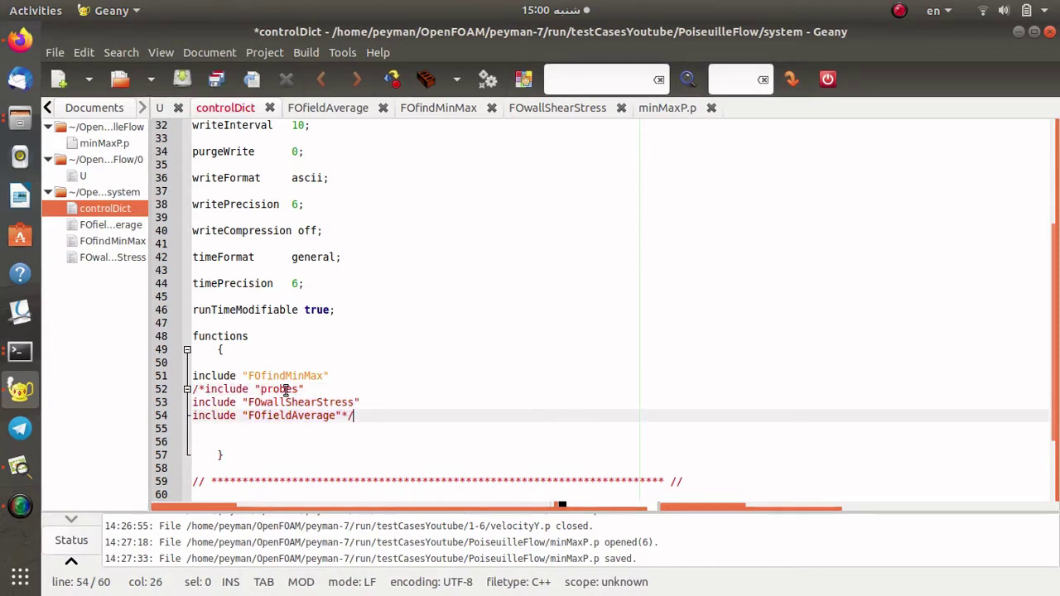
{"action": "key", "text": "ctrl+s"}
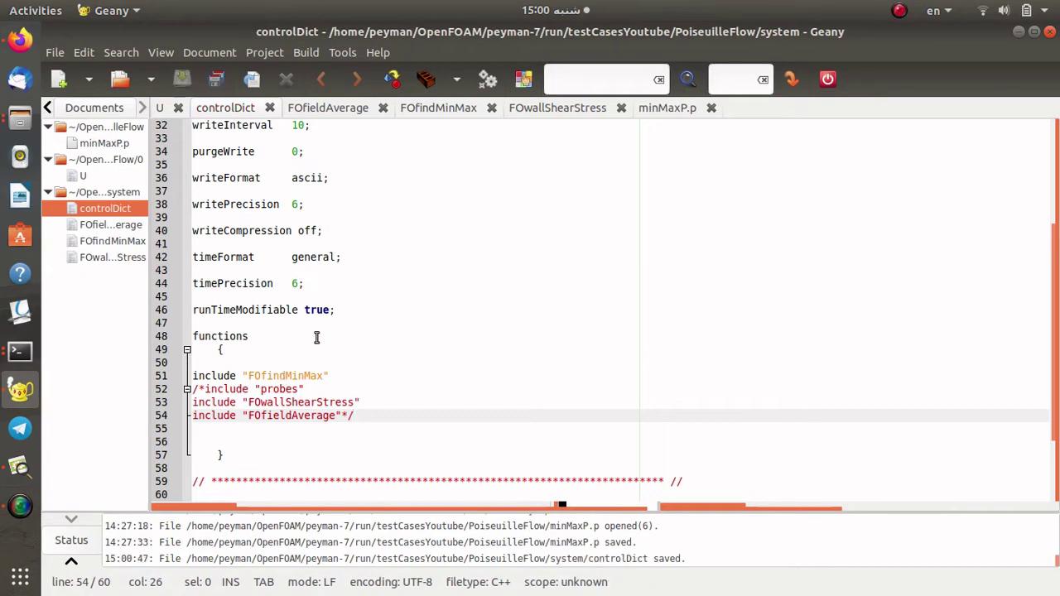
Bring the Files window forward and go up to the PoiseuilleFlow case folder.
{"action": "left_click", "coordinate": [27, 113]}
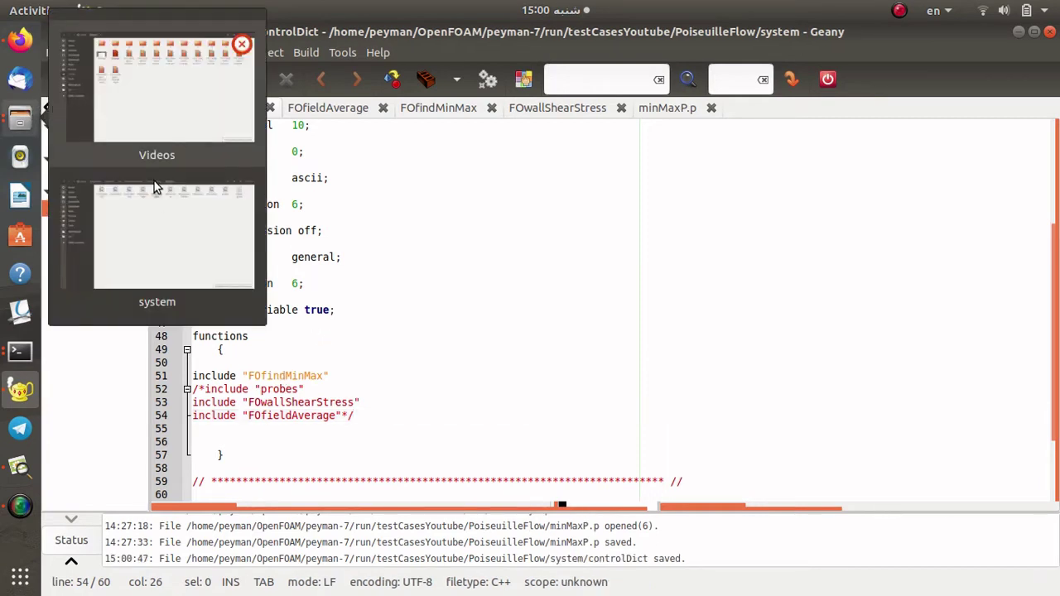
{"action": "left_click", "coordinate": [154, 187]}
{"action": "left_click", "coordinate": [534, 38]}
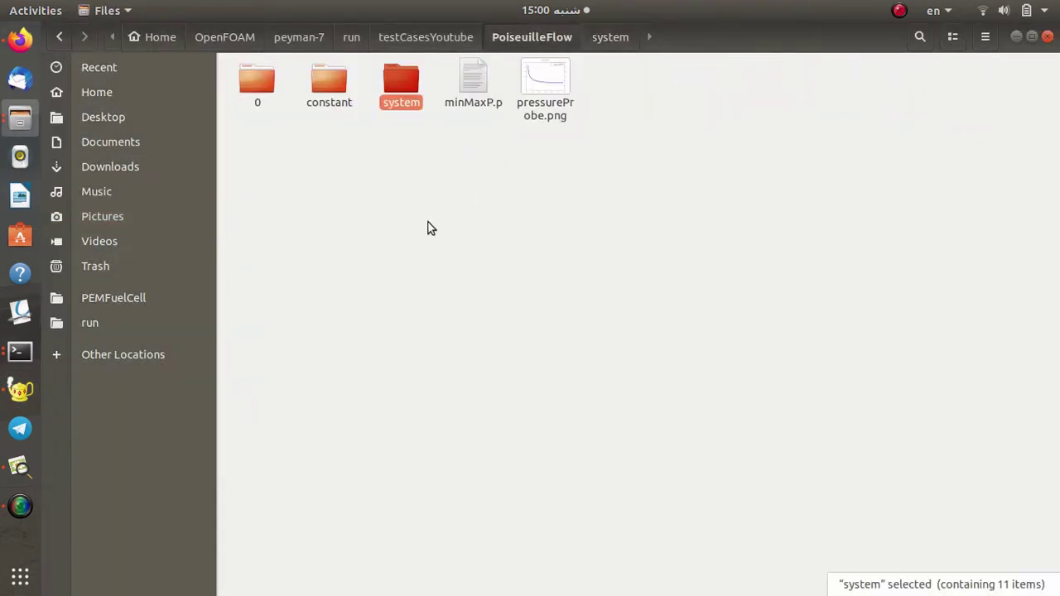
{"action": "right_click", "coordinate": [405, 212]}
Open a terminal in PoiseuilleFlow, load OpenFOAM 7 with of7, and run simpleFoam.
{"action": "left_click", "coordinate": [457, 300]}
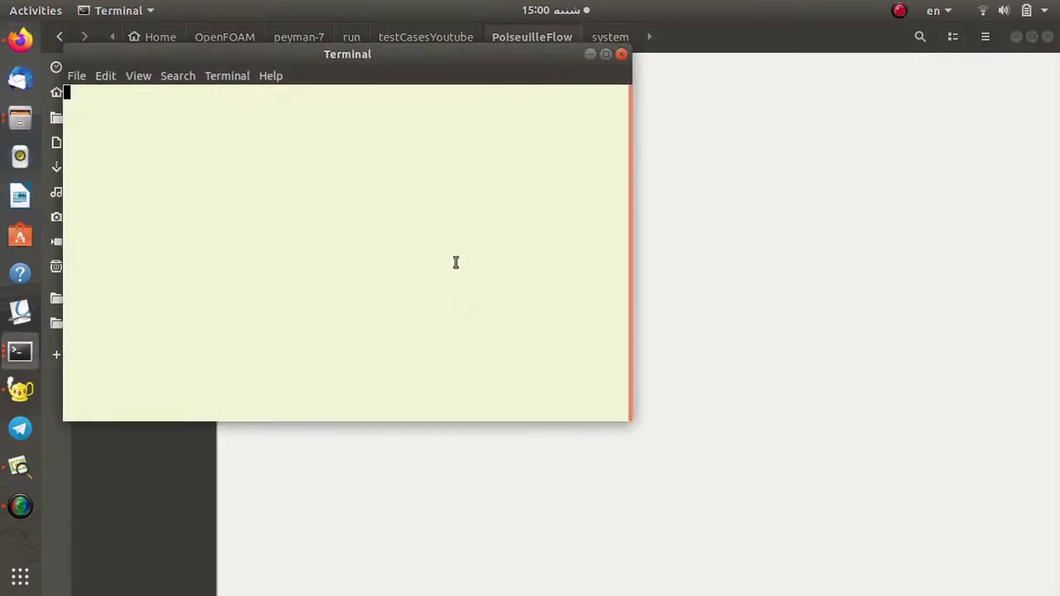
{"action": "type", "text": "of7"}
{"action": "key", "text": "Return"}
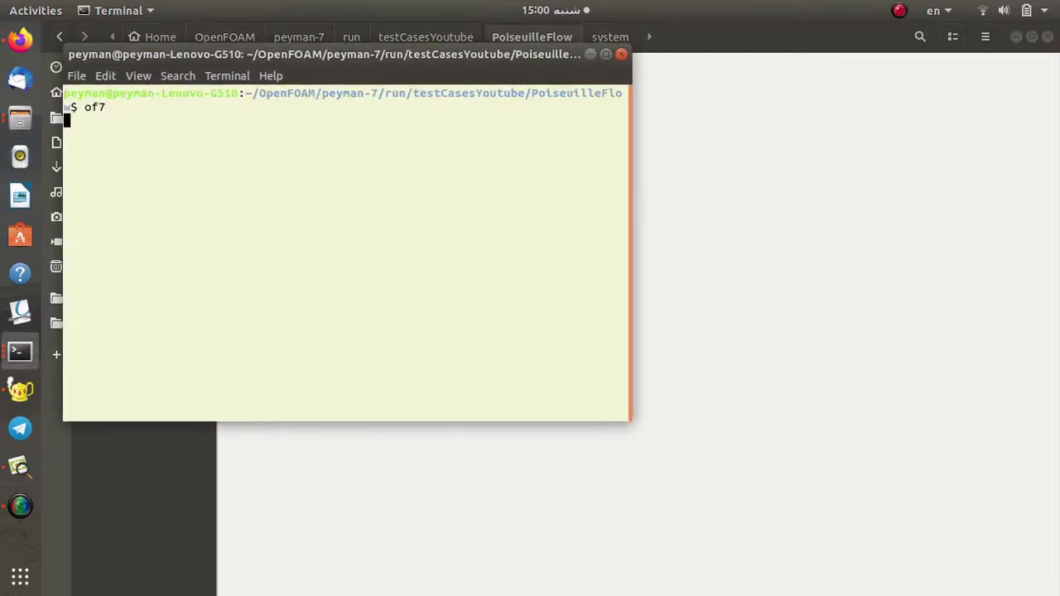
{"action": "type", "text": "simpl"}
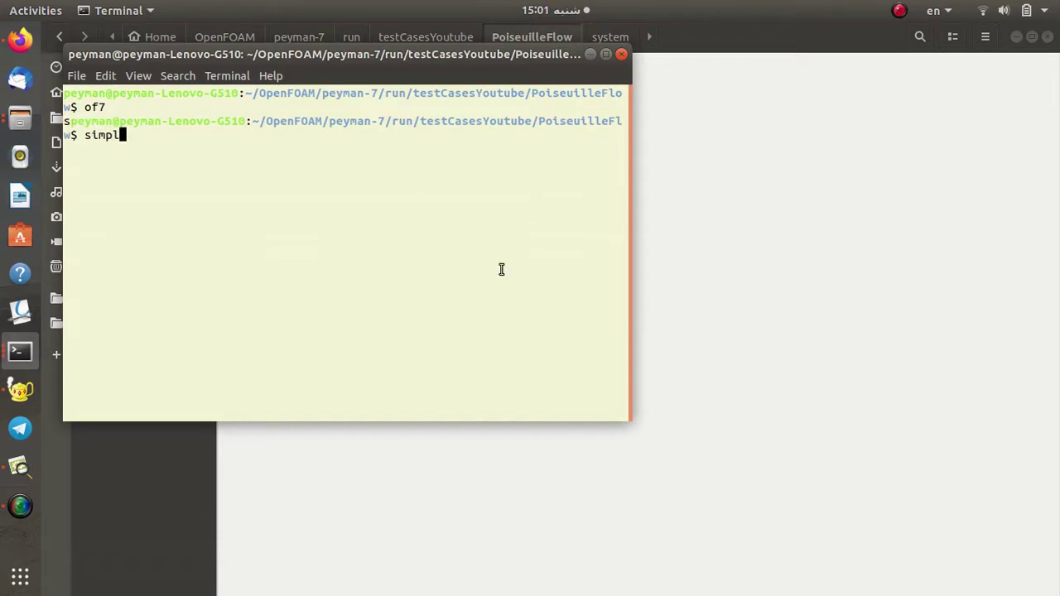
{"action": "type", "text": "eFoam"}
{"action": "key", "text": "Return"}
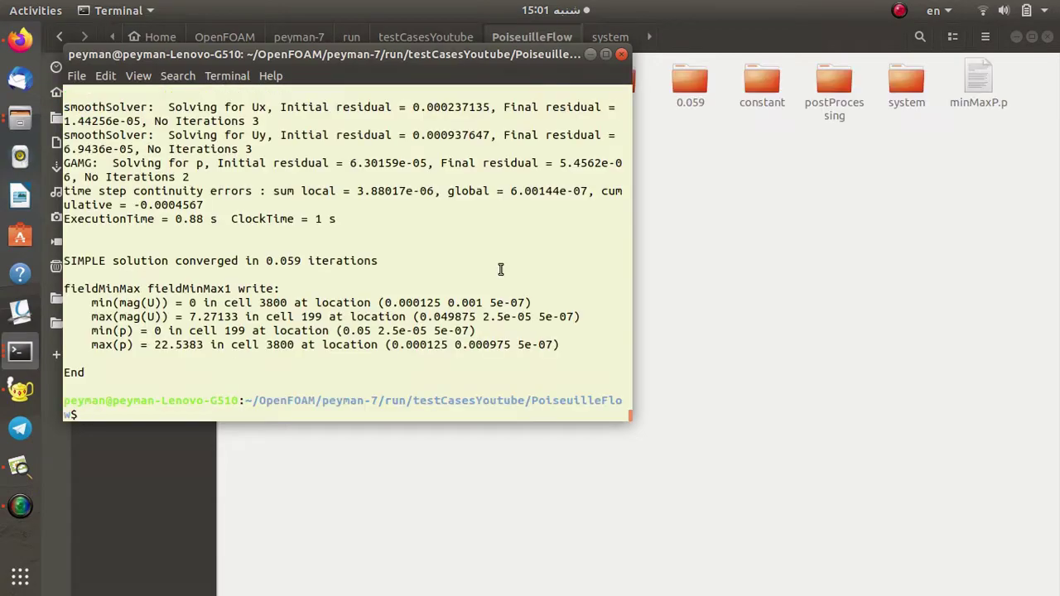
Maximize the terminal and highlight the fieldMinMax min(mag(U)), min(p) and max(p) results.
{"action": "double_click", "coordinate": [419, 57]}
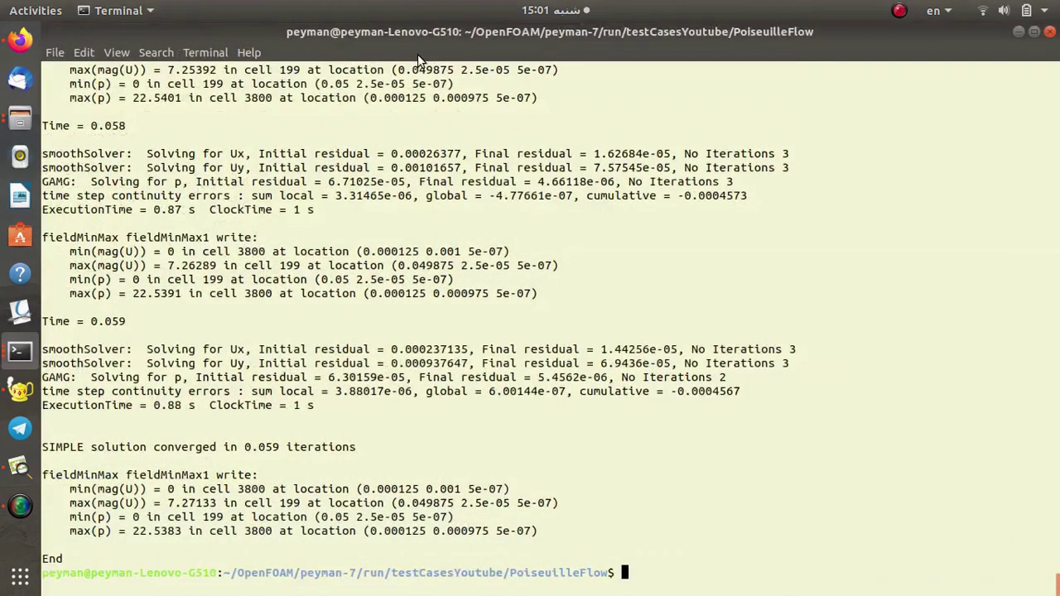
{"action": "left_click_drag", "start_coordinate": [540, 531], "coordinate": [156, 489]}
{"action": "left_click", "coordinate": [157, 487]}
{"action": "left_click_drag", "start_coordinate": [164, 489], "coordinate": [519, 494]}
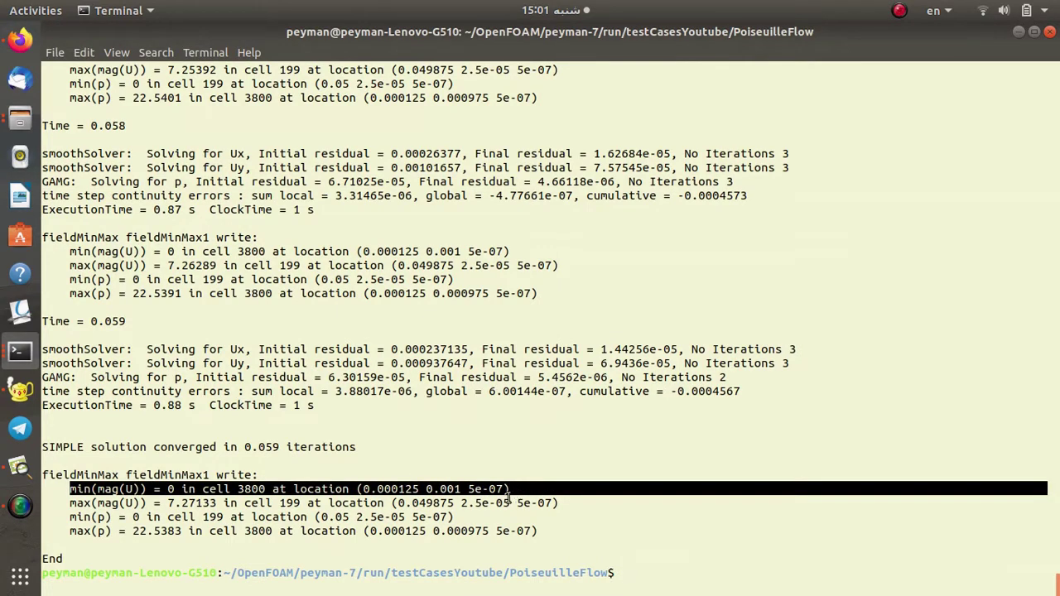
{"action": "left_click_drag", "start_coordinate": [536, 531], "coordinate": [70, 514]}
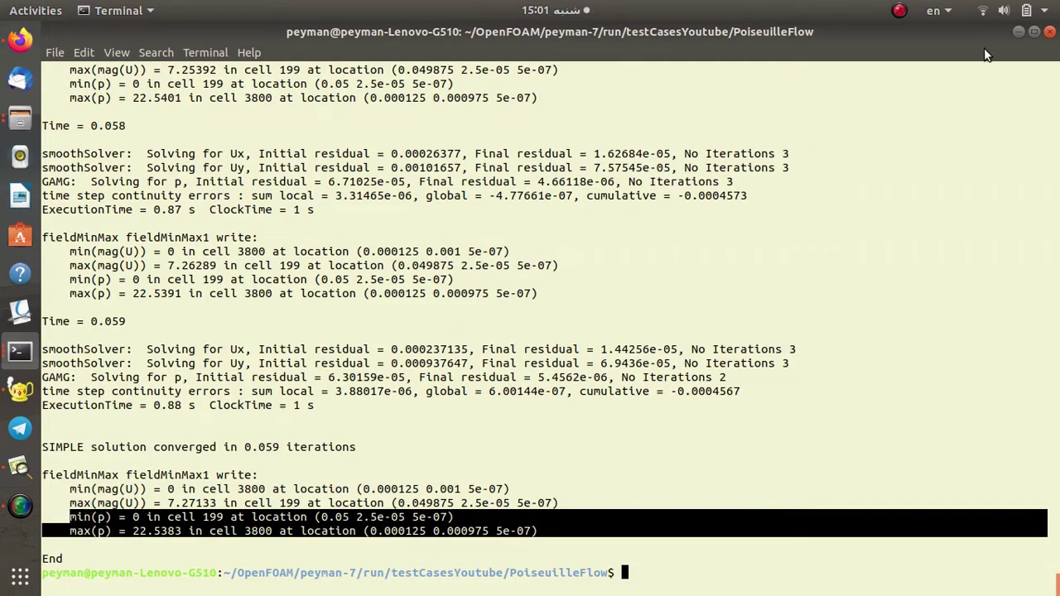
{"action": "left_click", "coordinate": [1018, 32]}
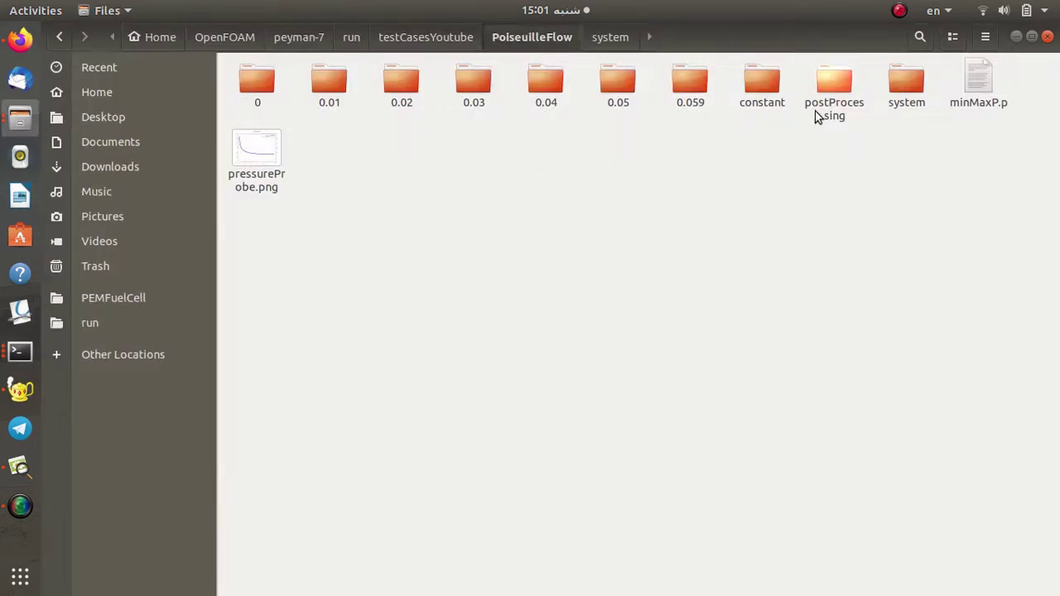
Open postProcessing/fieldMinMax1/0/fieldMinMax.dat in Geany via Open With Other Application.
{"action": "double_click", "coordinate": [835, 90]}
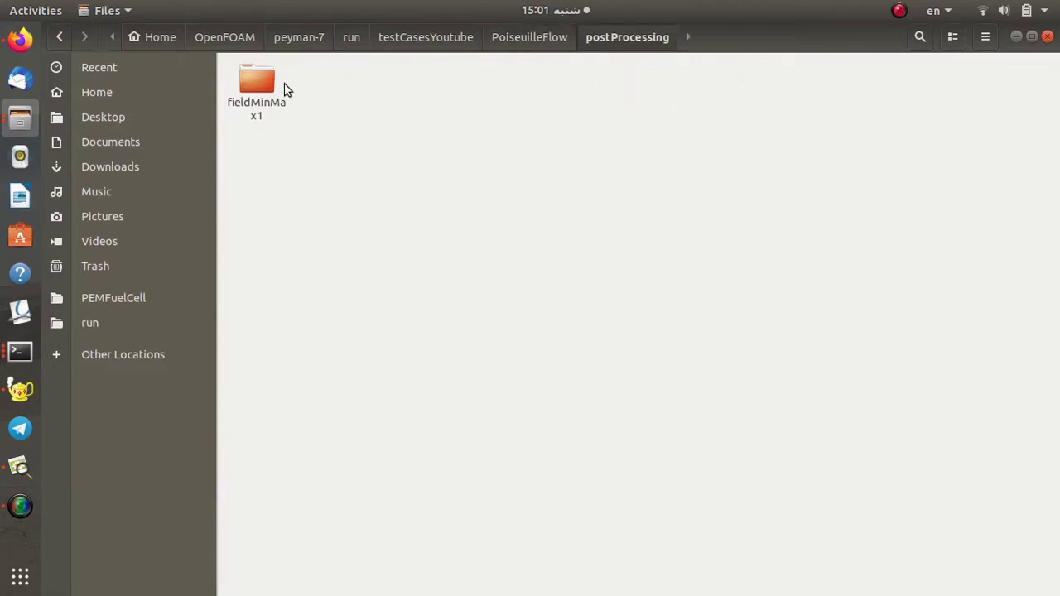
{"action": "left_click", "coordinate": [266, 75]}
{"action": "double_click", "coordinate": [266, 75]}
{"action": "double_click", "coordinate": [266, 80]}
{"action": "right_click", "coordinate": [267, 76]}
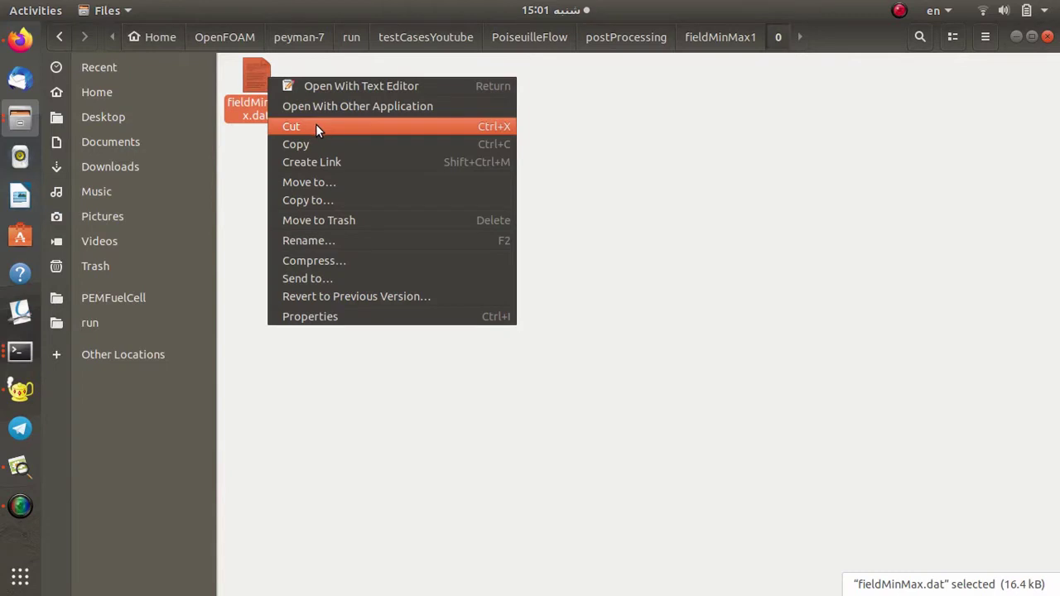
{"action": "left_click", "coordinate": [348, 107]}
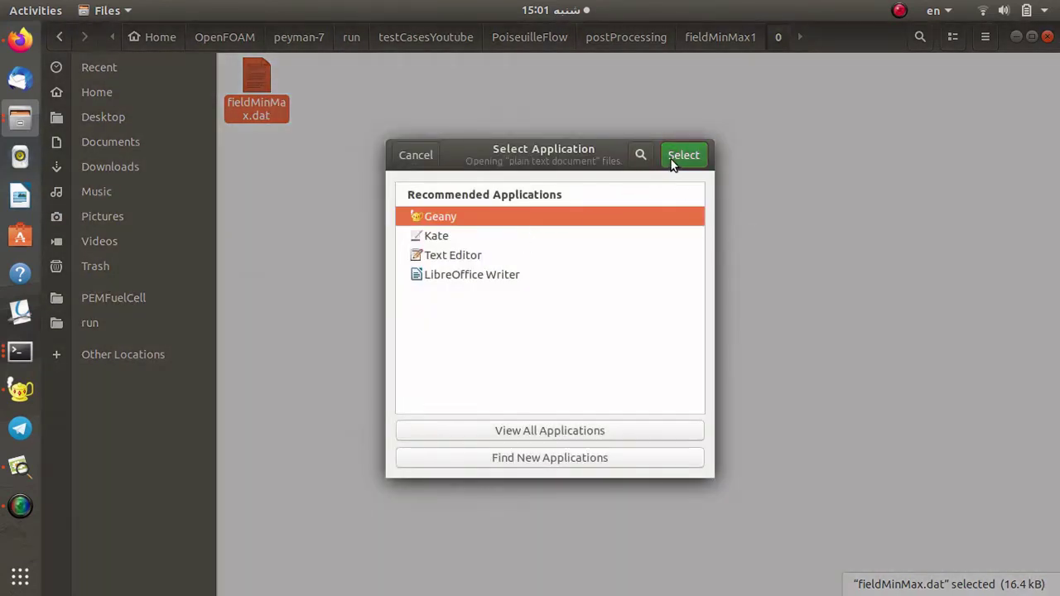
{"action": "left_click", "coordinate": [681, 156]}
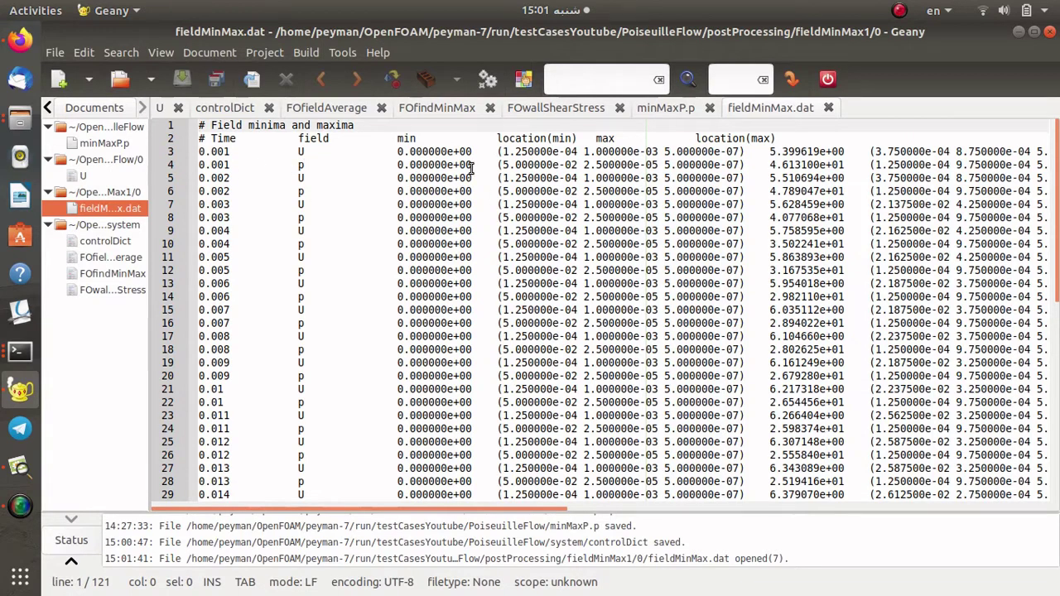
Highlight the min, location(min), max and location(max) values on line 3.
{"action": "double_click", "coordinate": [427, 151]}
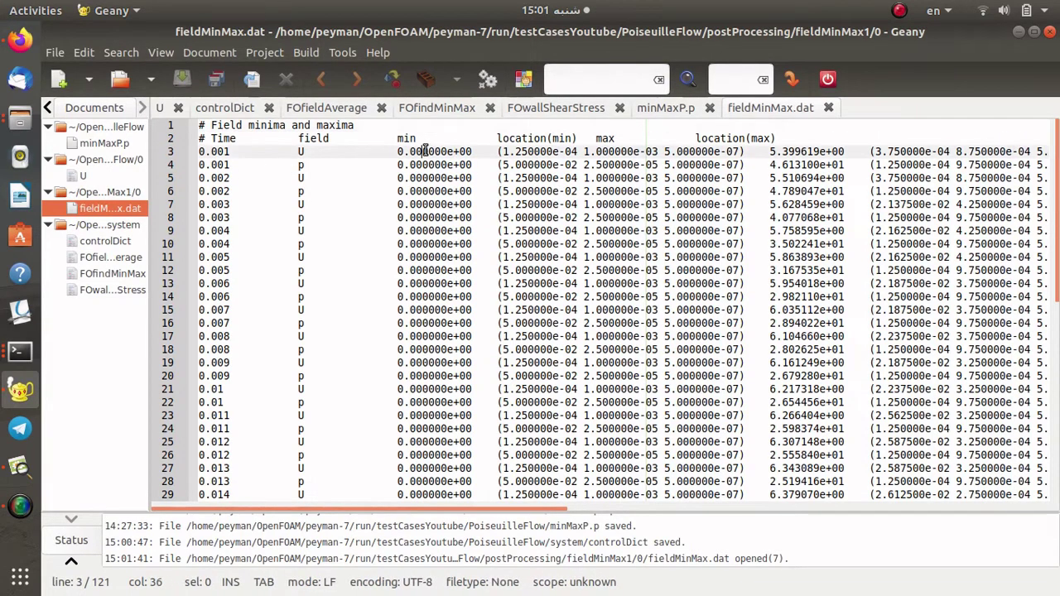
{"action": "double_click", "coordinate": [534, 152]}
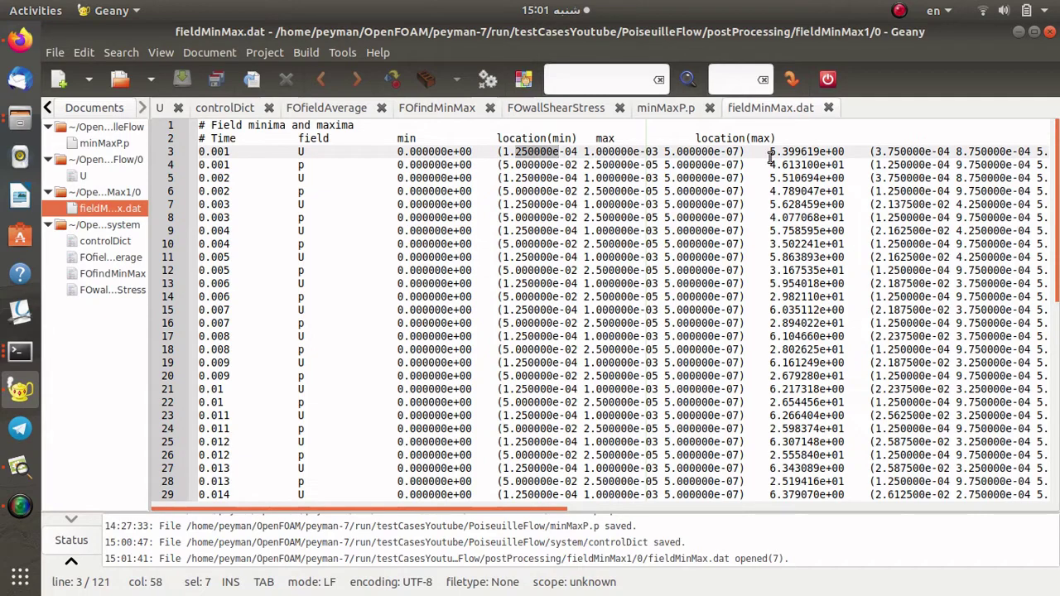
{"action": "double_click", "coordinate": [798, 152]}
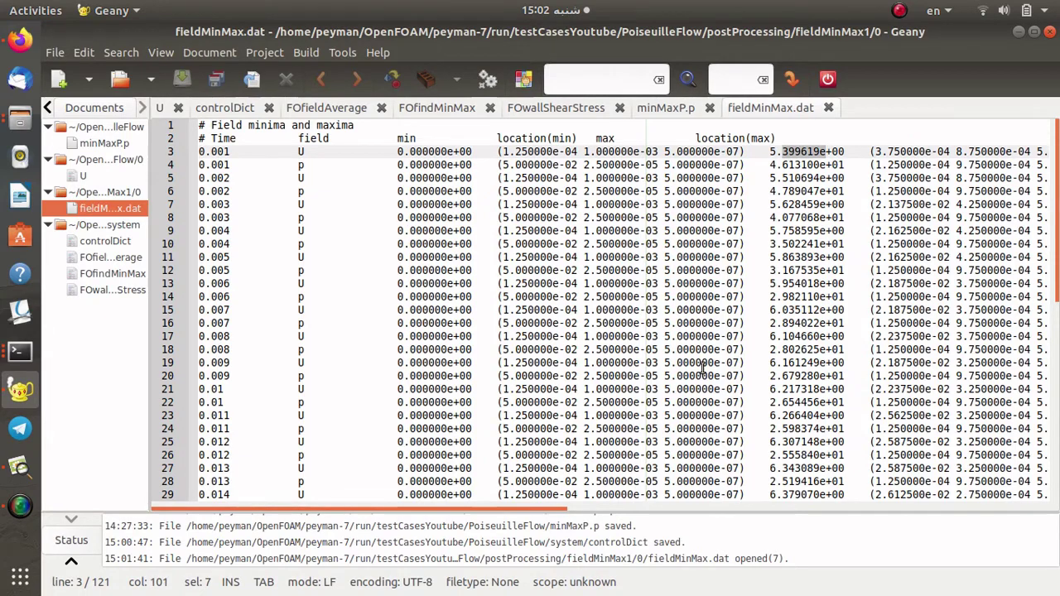
{"action": "left_click_drag", "start_coordinate": [559, 509], "coordinate": [632, 507]}
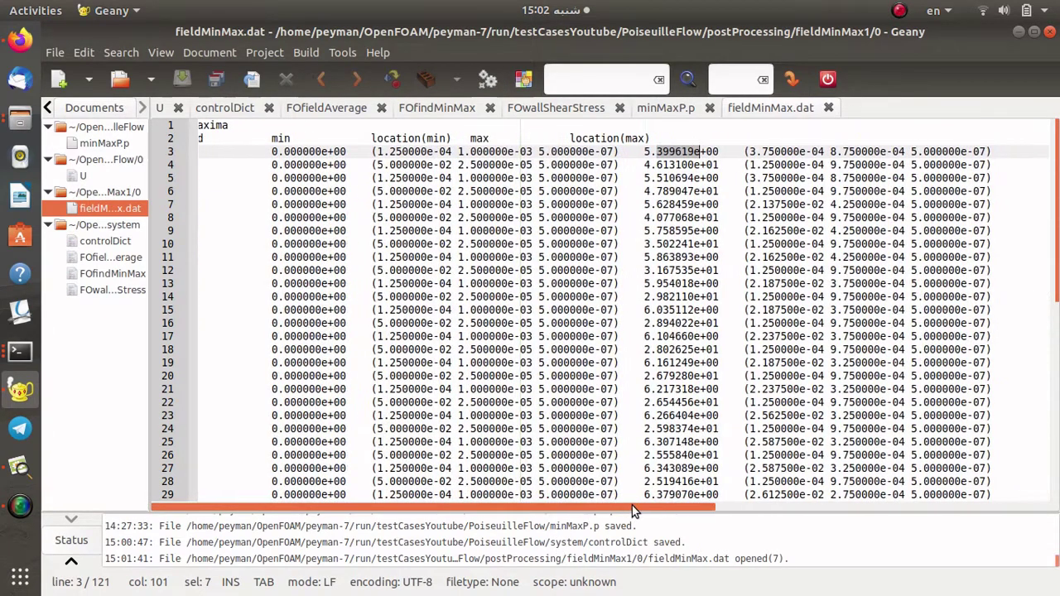
{"action": "left_click", "coordinate": [657, 151]}
{"action": "left_click_drag", "start_coordinate": [744, 151], "coordinate": [992, 151]}
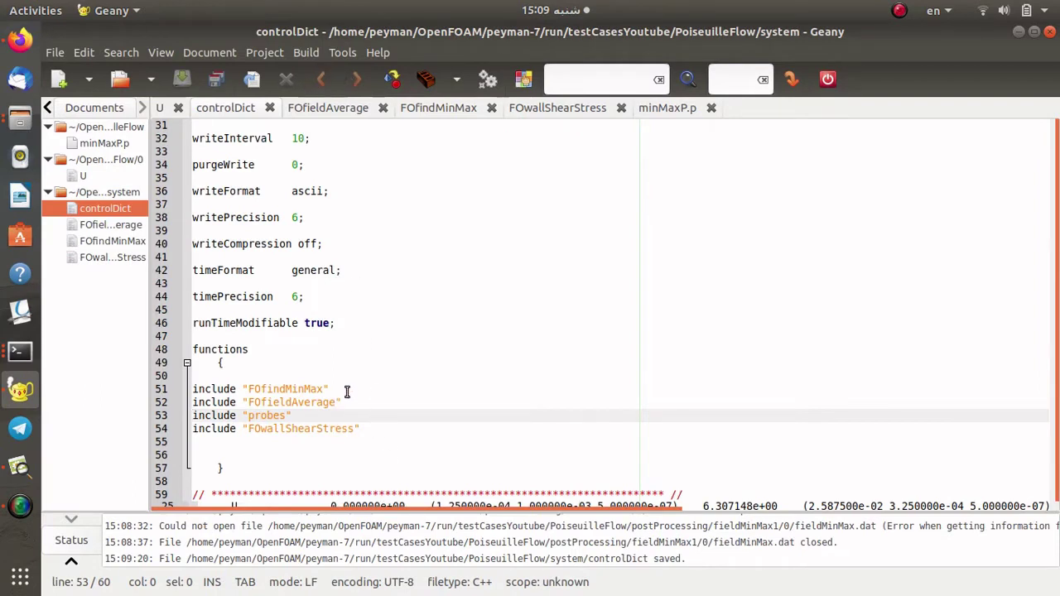
Comment out the FOfindMinMax, probes and FOwallShearStress includes with // and save controlDict.
{"action": "left_click", "coordinate": [194, 389]}
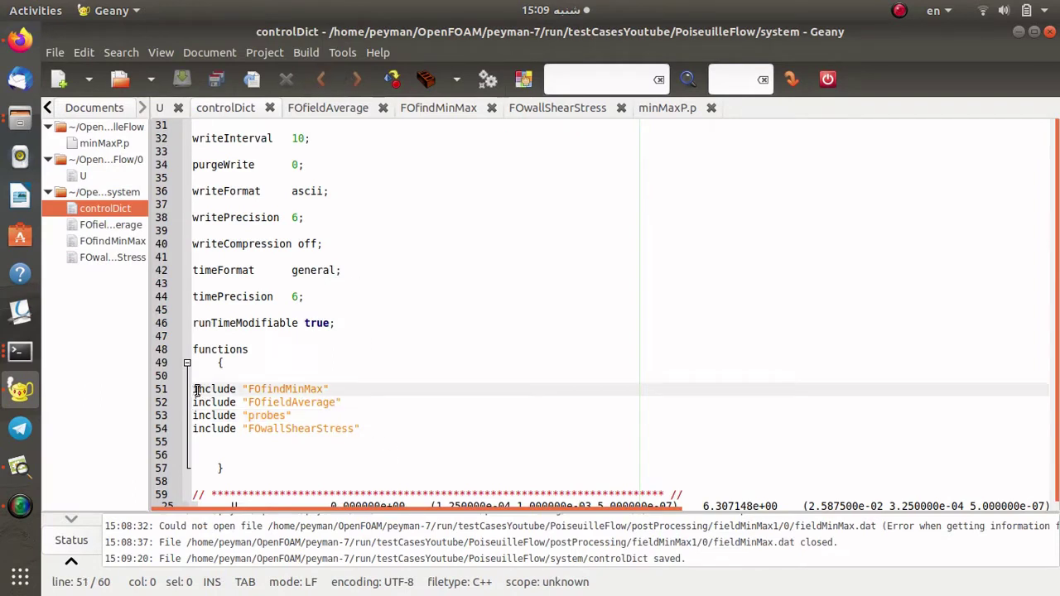
{"action": "type", "text": "//"}
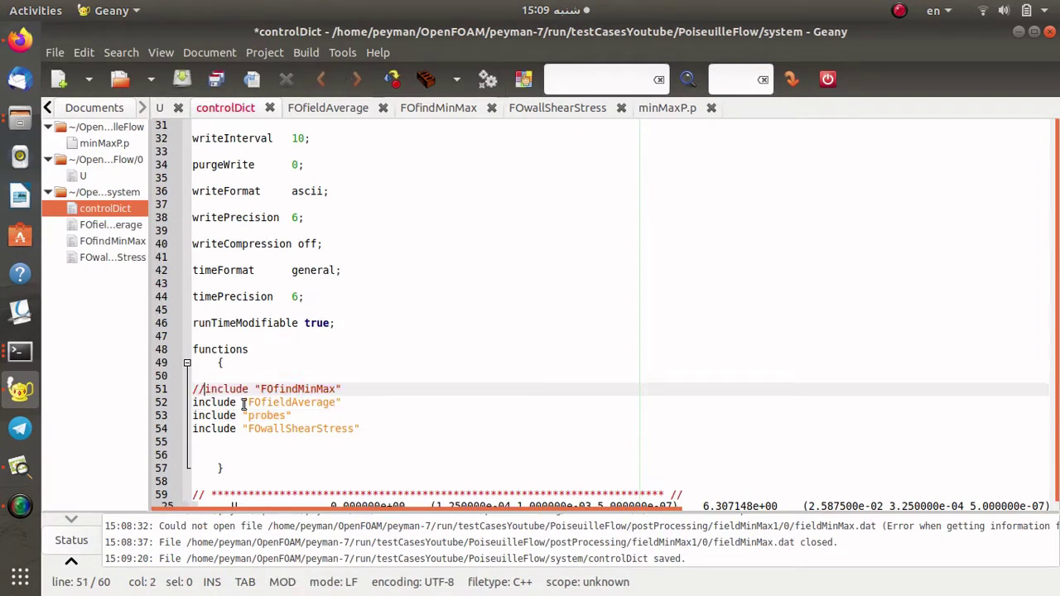
{"action": "left_click", "coordinate": [193, 416]}
{"action": "type", "text": "//"}
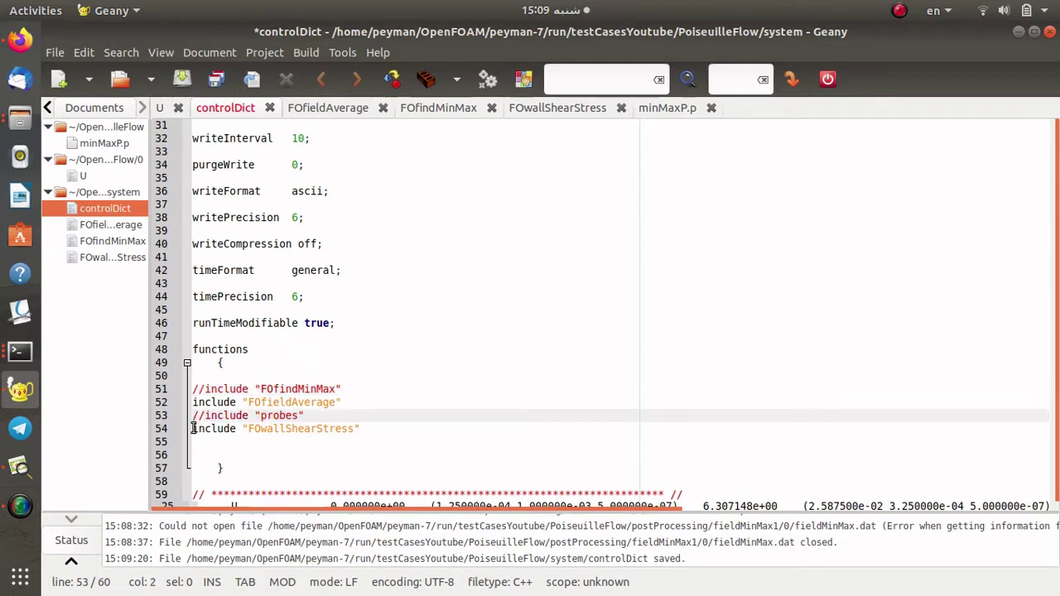
{"action": "left_click", "coordinate": [193, 428]}
{"action": "type", "text": "//"}
{"action": "key", "text": "ctrl+s"}
{"action": "double_click", "coordinate": [302, 403]}
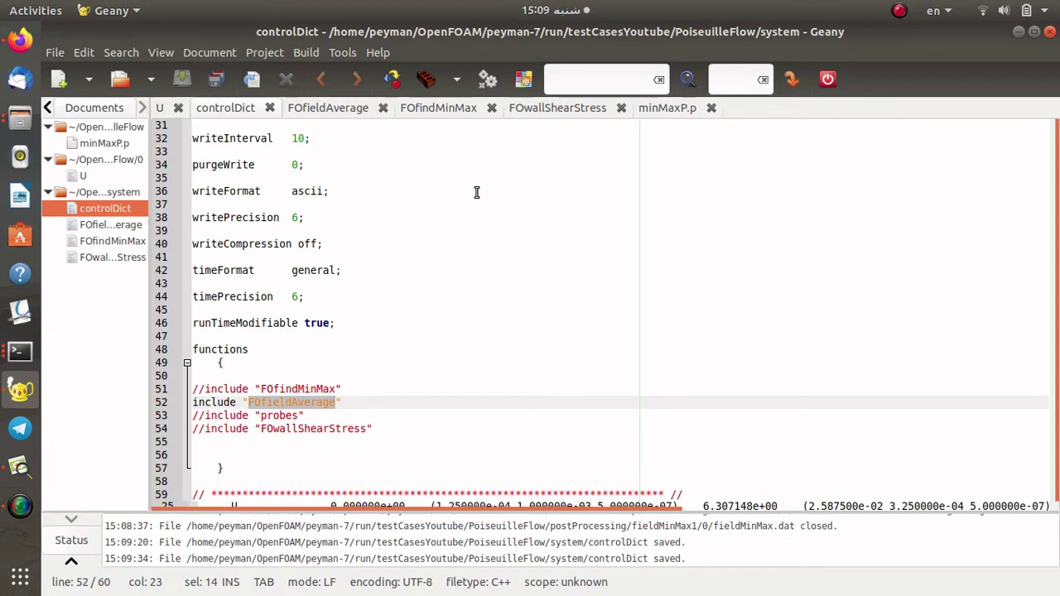
{"action": "left_click", "coordinate": [324, 114]}
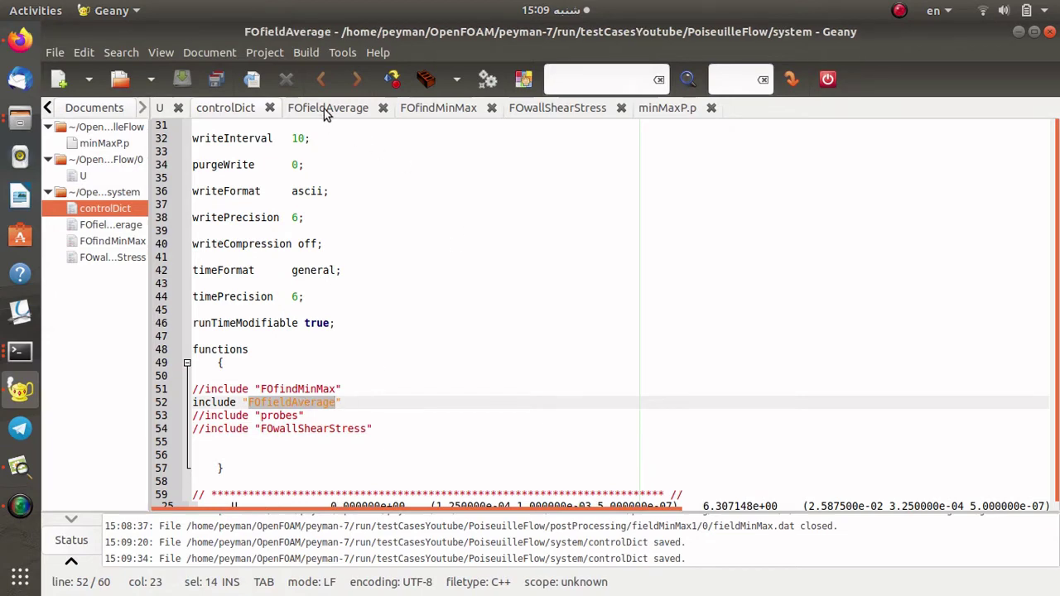
{"action": "left_click", "coordinate": [389, 350]}
{"action": "key", "text": "Down"}
{"action": "key", "text": "Down"}
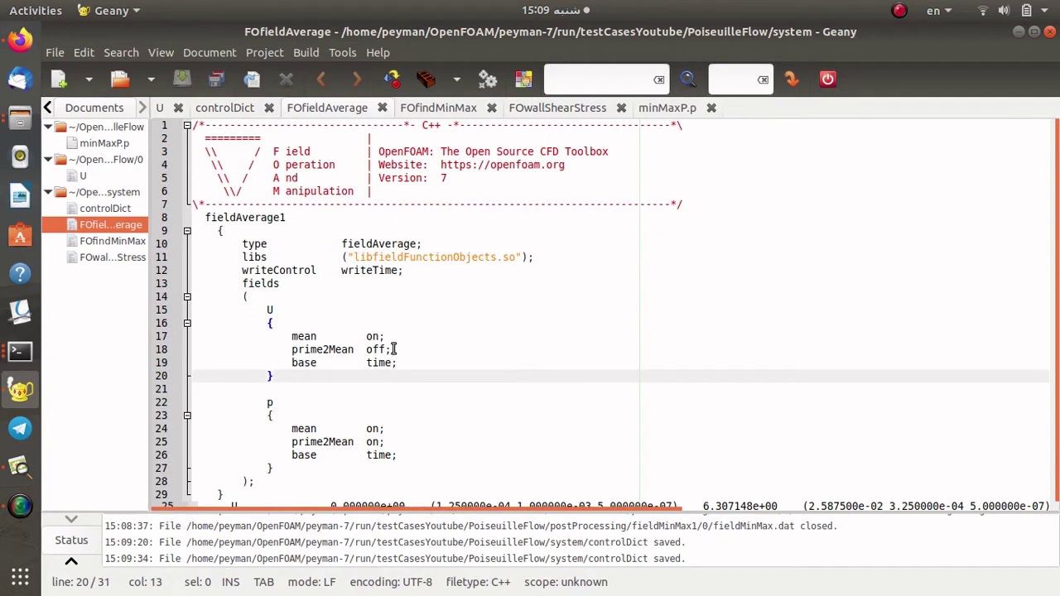
{"action": "left_click_drag", "start_coordinate": [205, 217], "coordinate": [288, 217]}
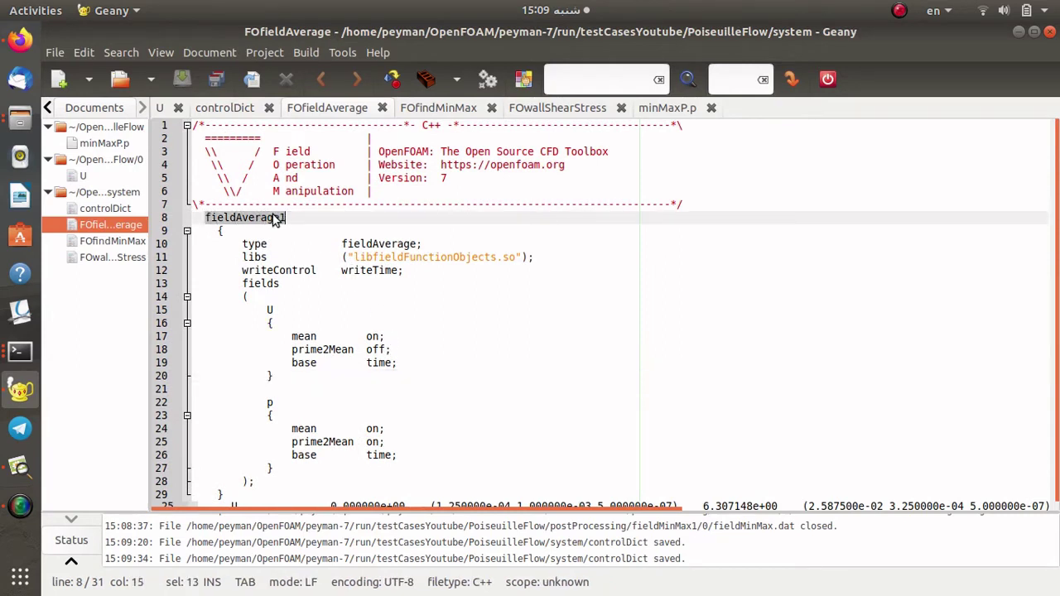
{"action": "double_click", "coordinate": [371, 246]}
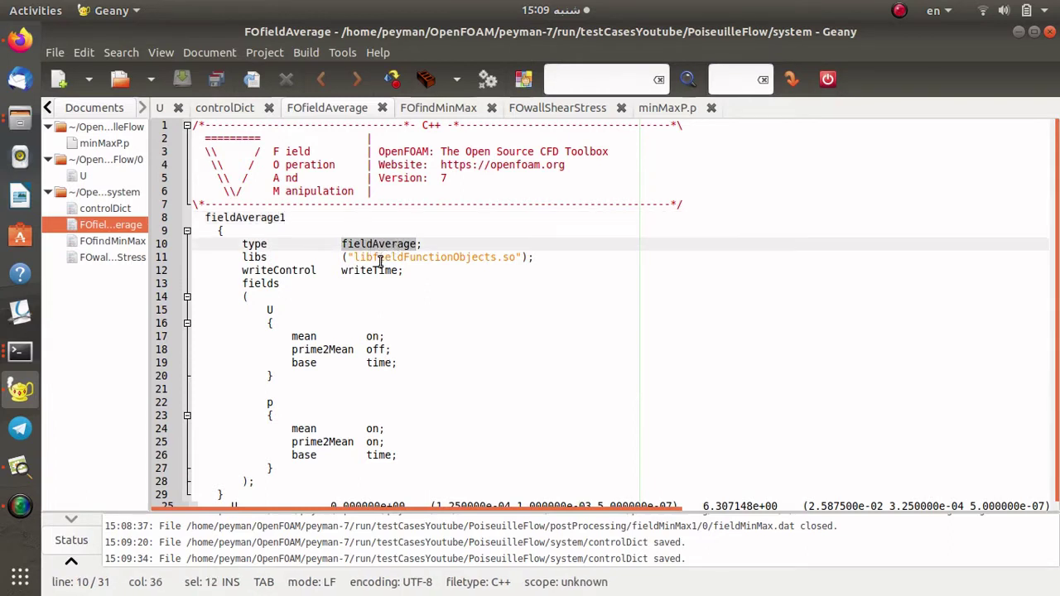
{"action": "triple_click", "coordinate": [266, 258]}
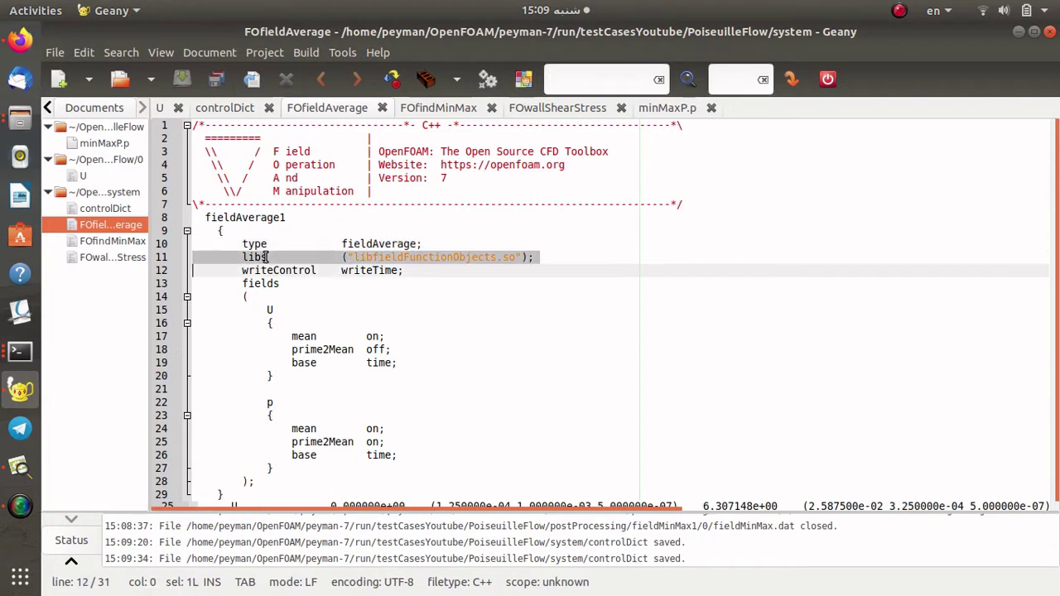
{"action": "left_click", "coordinate": [348, 284]}
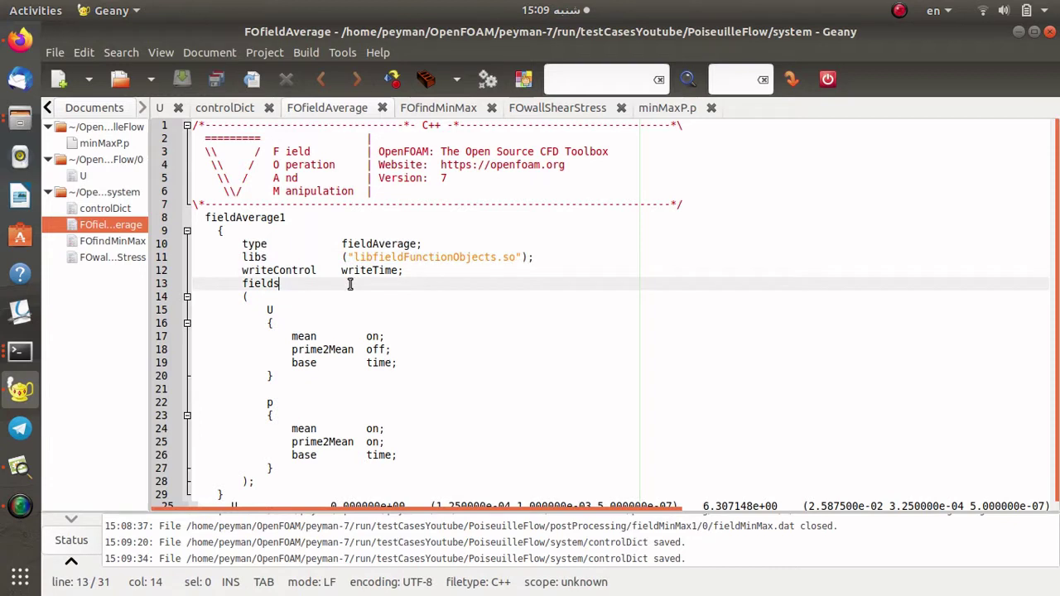
{"action": "double_click", "coordinate": [276, 271]}
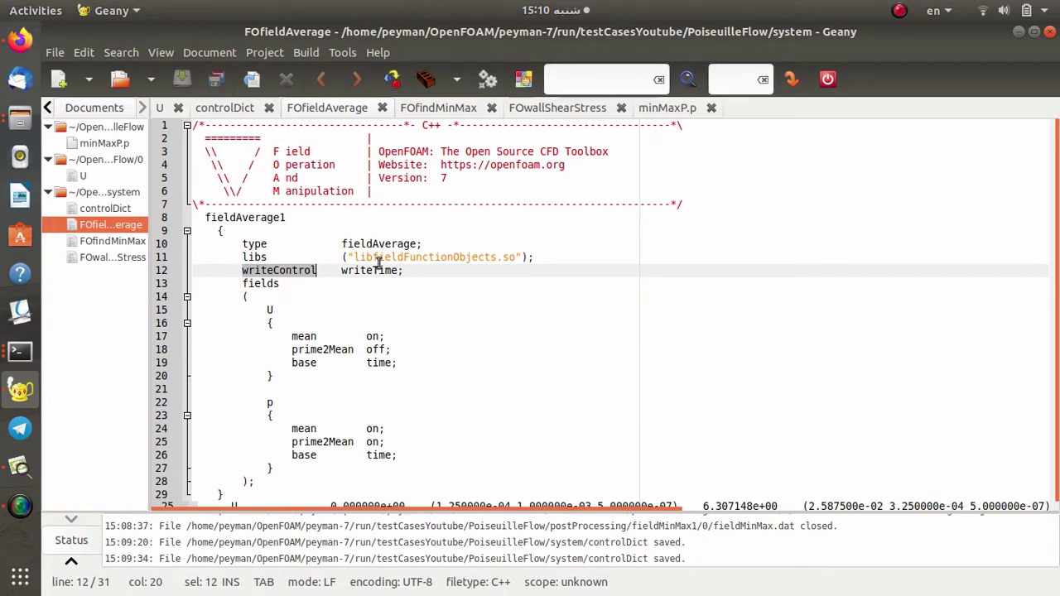
{"action": "double_click", "coordinate": [364, 270]}
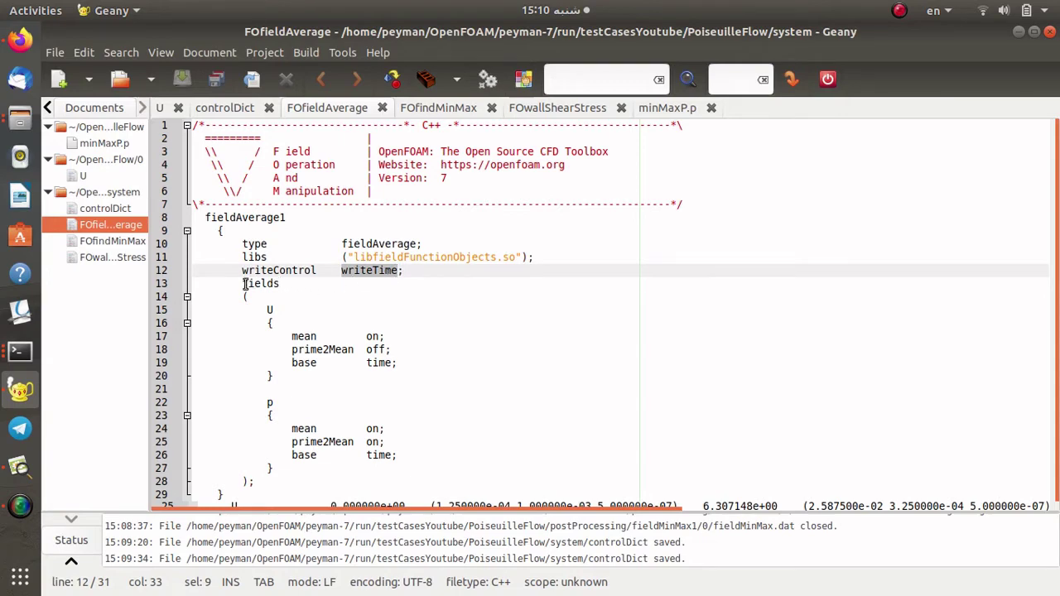
{"action": "double_click", "coordinate": [270, 309]}
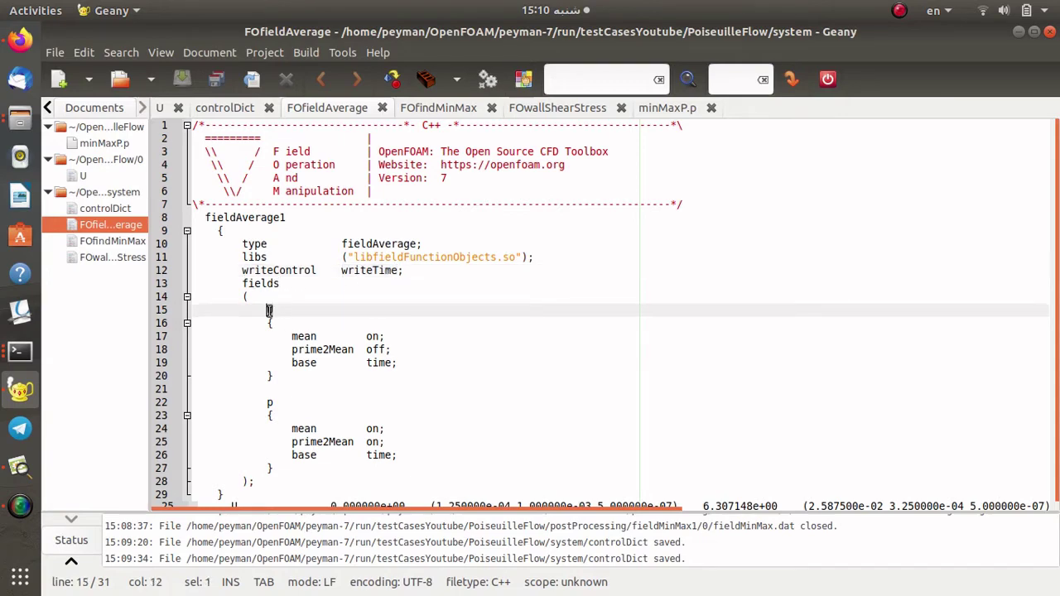
{"action": "double_click", "coordinate": [267, 402]}
In FOfieldAverage, change U's prime2Mean from off to on.
{"action": "left_click", "coordinate": [268, 403]}
{"action": "scroll", "coordinate": [286, 398], "scroll_direction": "down", "scroll_amount": 1}
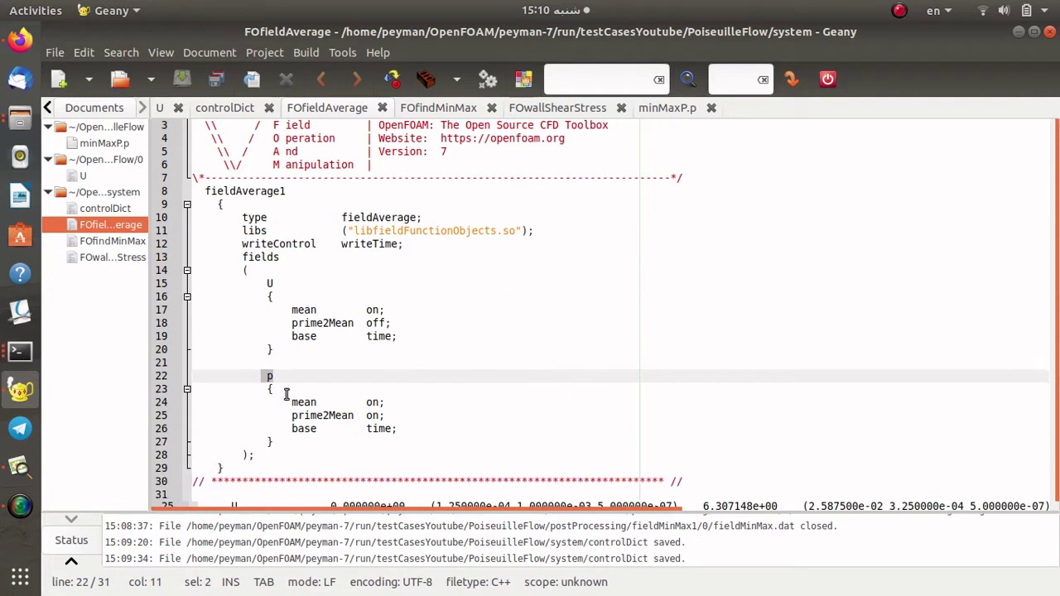
{"action": "left_click", "coordinate": [311, 287]}
{"action": "left_click_drag", "start_coordinate": [290, 310], "coordinate": [385, 310]}
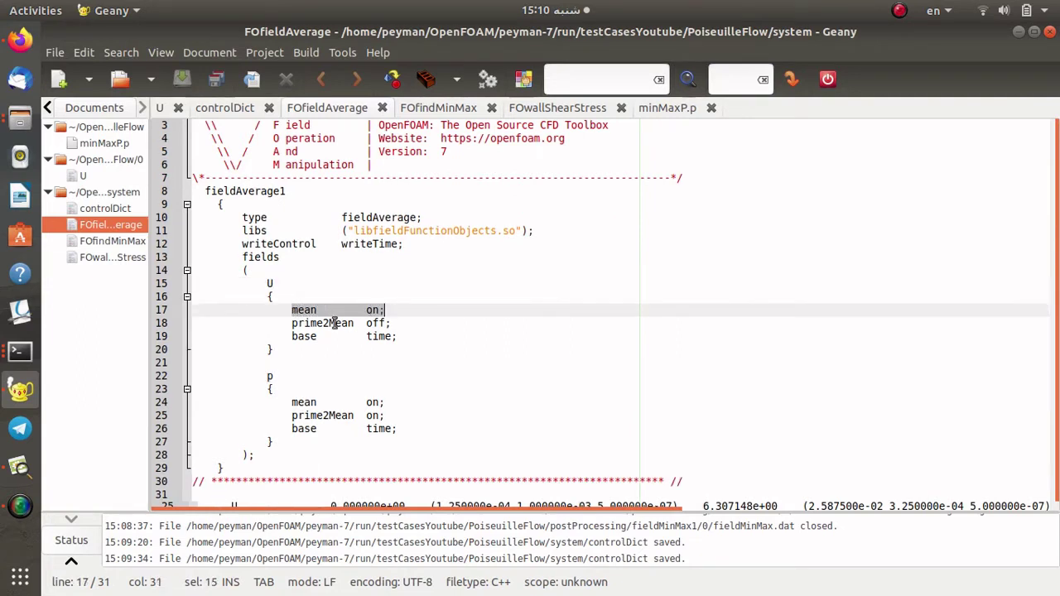
{"action": "left_click_drag", "start_coordinate": [292, 323], "coordinate": [329, 323]}
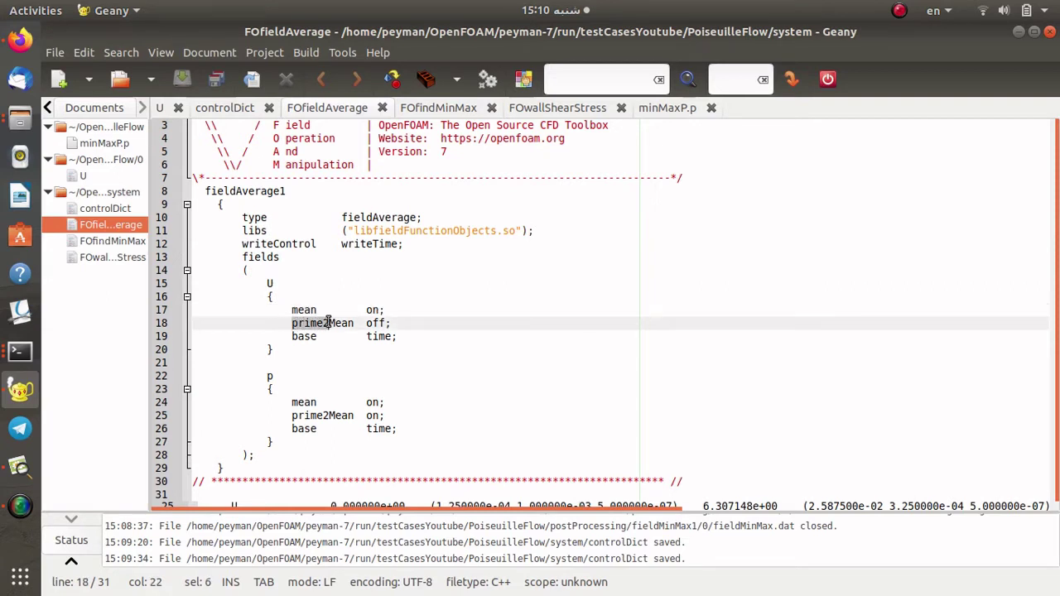
{"action": "left_click", "coordinate": [390, 323]}
{"action": "left_click", "coordinate": [366, 337]}
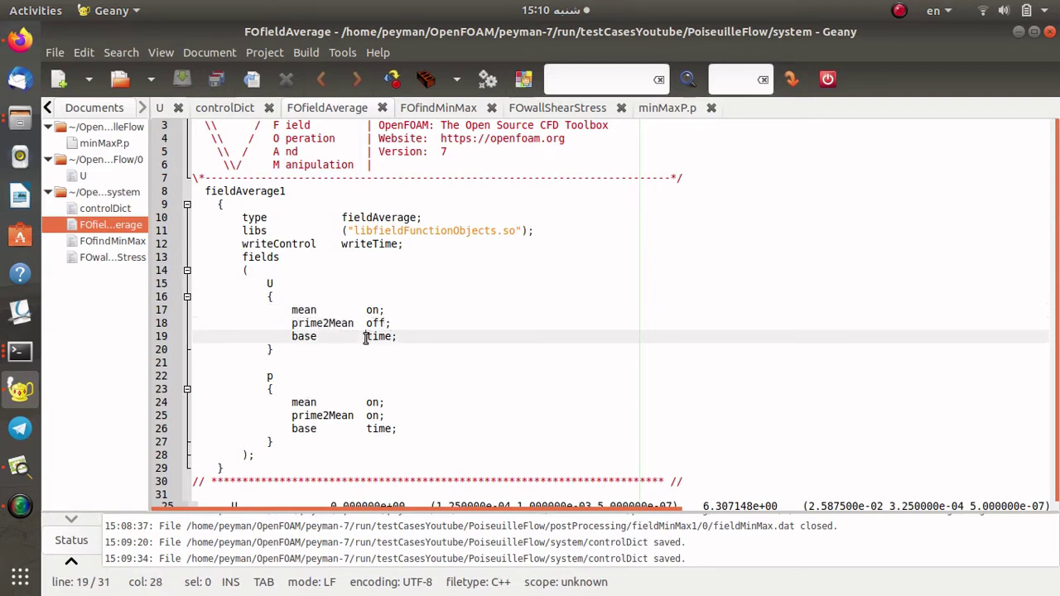
{"action": "double_click", "coordinate": [376, 323]}
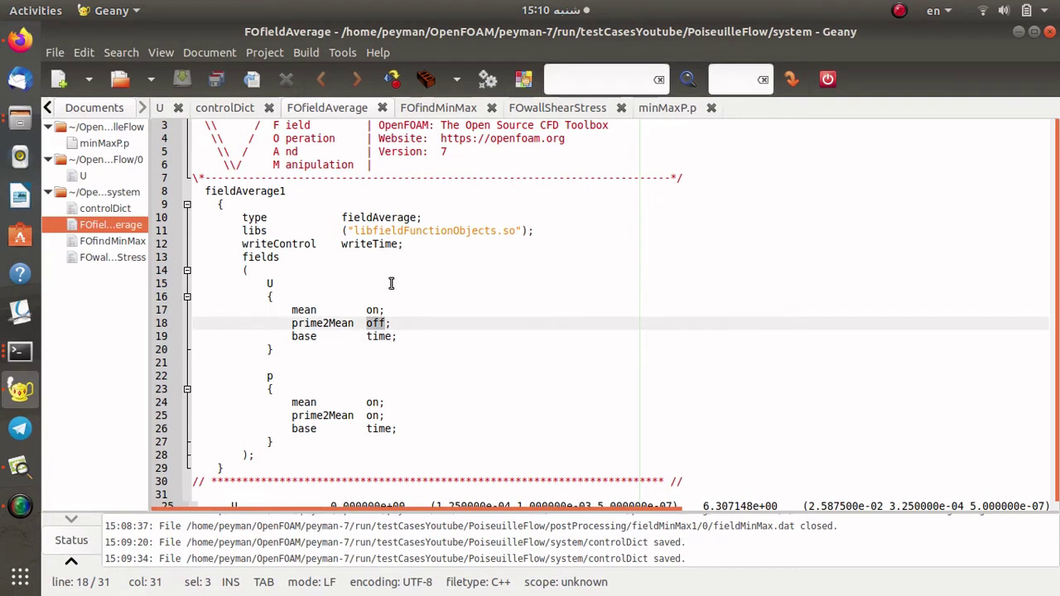
{"action": "type", "text": "on"}
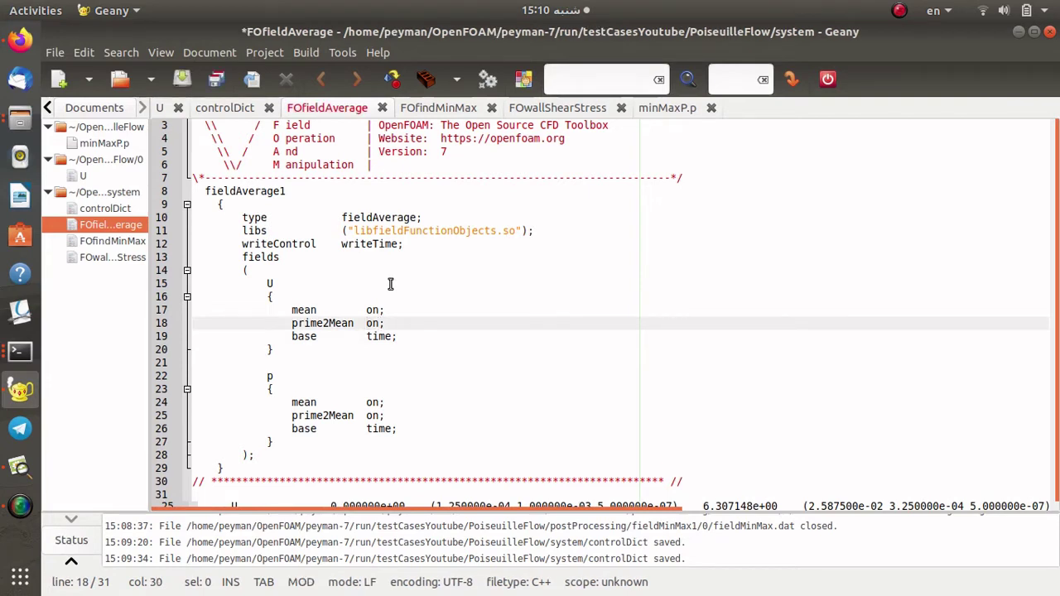
{"action": "left_click_drag", "start_coordinate": [290, 337], "coordinate": [402, 336]}
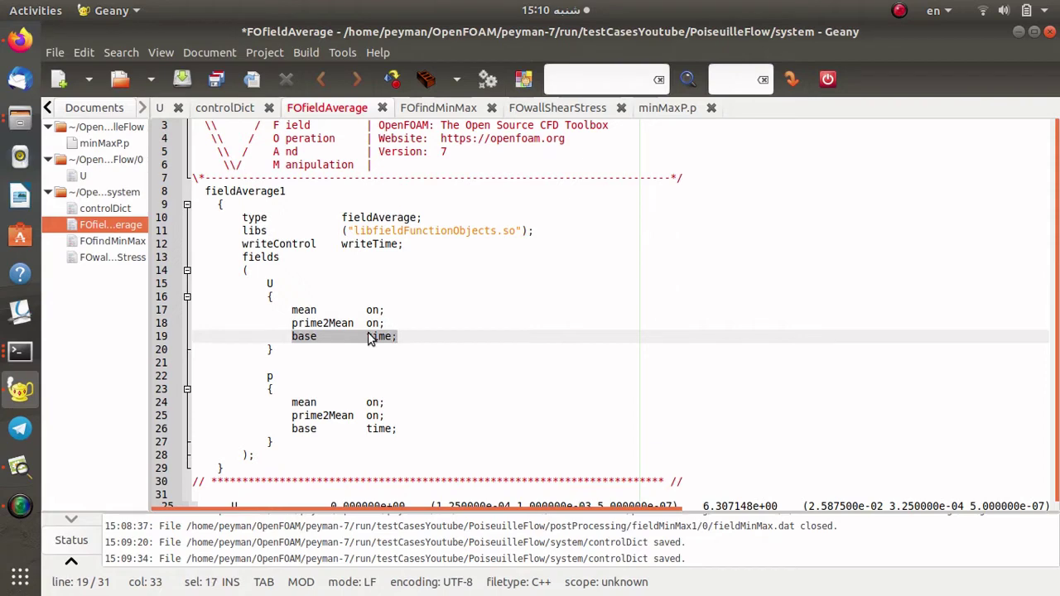
Change p's prime2Mean from on to off, then bring up the fieldAverage guide.
{"action": "left_click_drag", "start_coordinate": [284, 444], "coordinate": [263, 377]}
{"action": "left_click", "coordinate": [284, 412]}
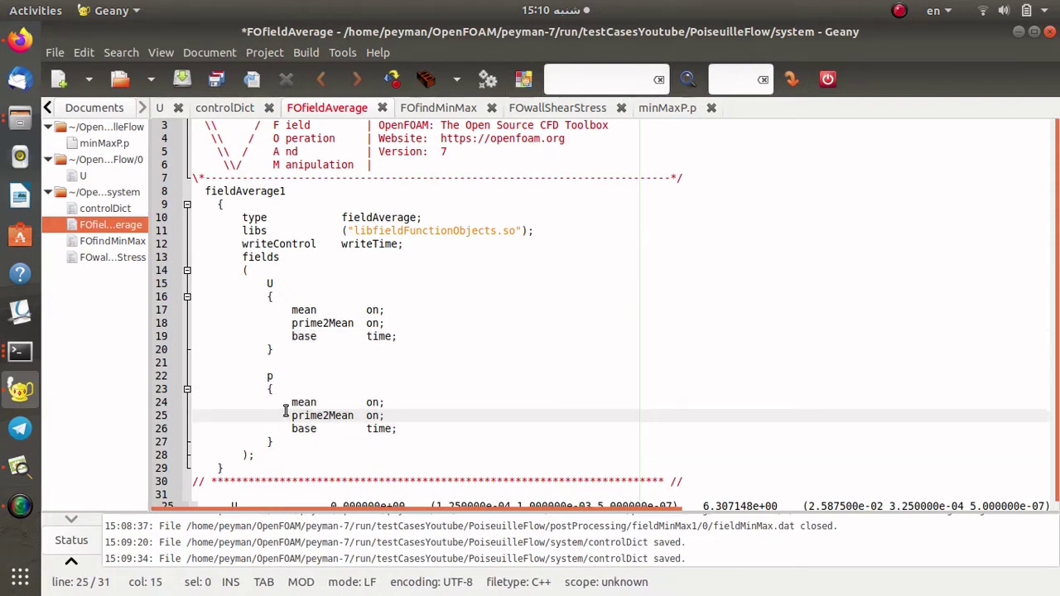
{"action": "double_click", "coordinate": [373, 416]}
{"action": "type", "text": "off"}
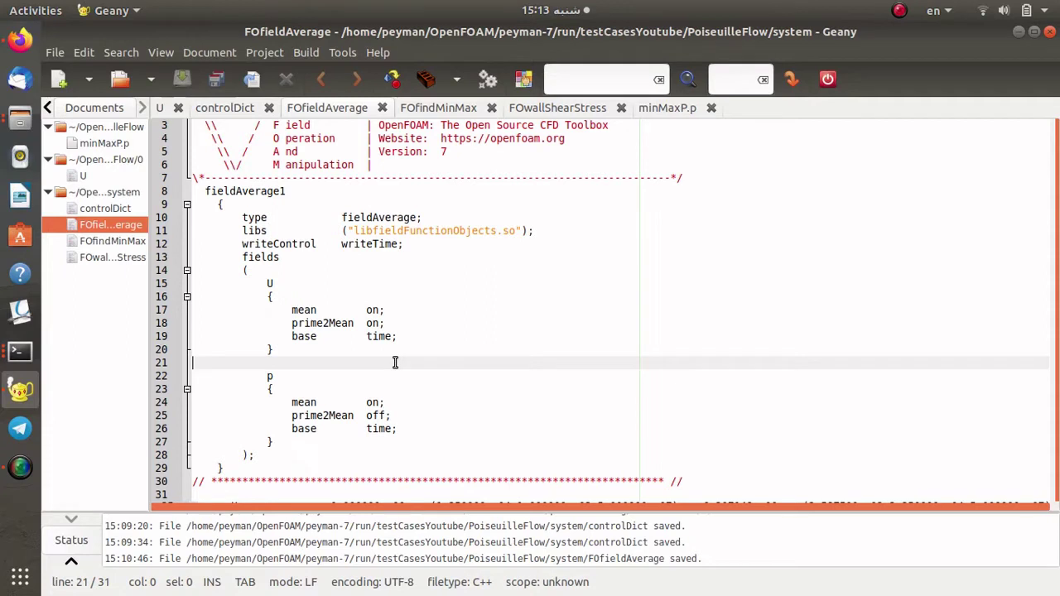
{"action": "left_click", "coordinate": [300, 312]}
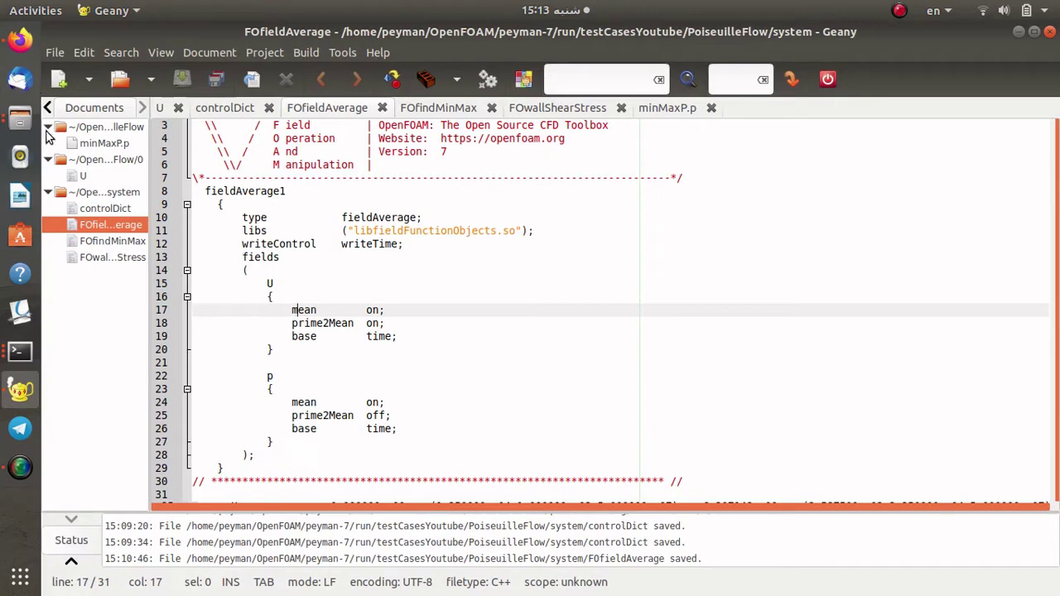
{"action": "key", "text": "alt+Tab"}
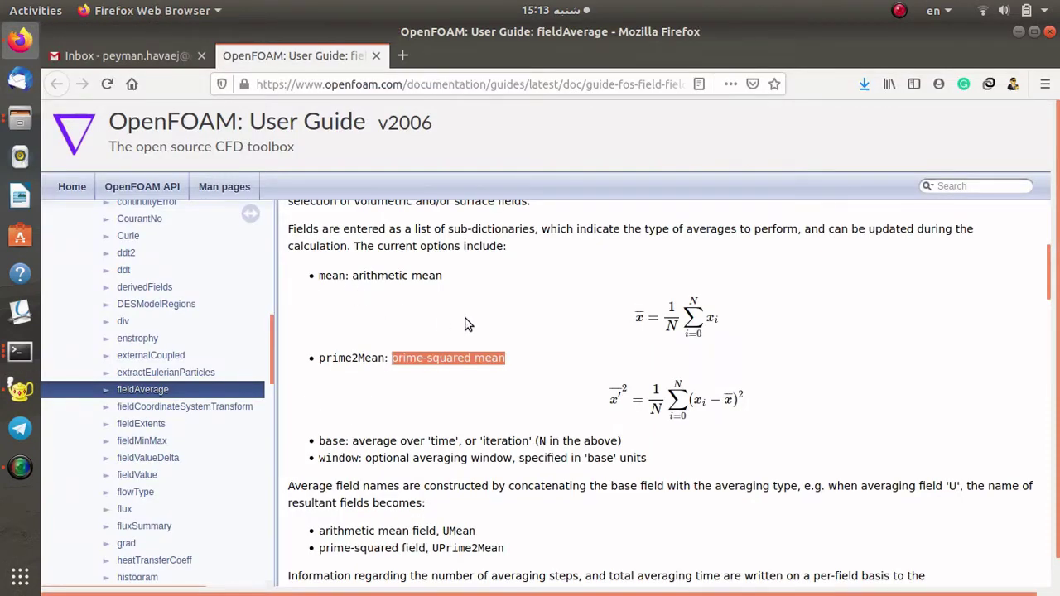
Review the arithmetic mean and prime-squared mean formulas in the fieldAverage guide.
{"action": "scroll", "coordinate": [465, 324], "scroll_direction": "up", "scroll_amount": 3}
{"action": "scroll", "coordinate": [392, 352], "scroll_direction": "down", "scroll_amount": 2}
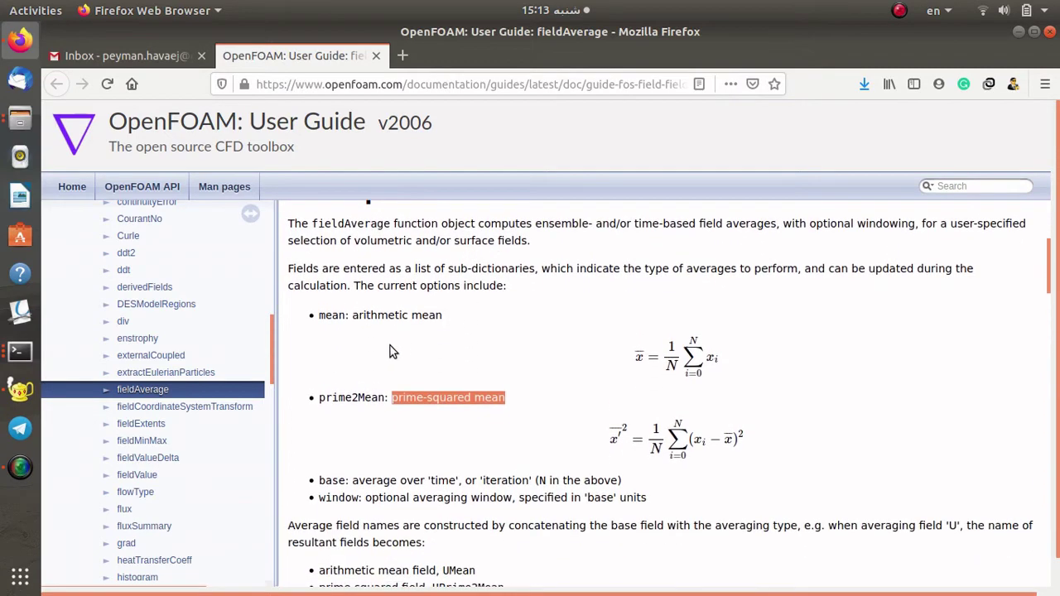
{"action": "left_click_drag", "start_coordinate": [353, 315], "coordinate": [445, 326]}
{"action": "left_click_drag", "start_coordinate": [729, 368], "coordinate": [643, 361]}
{"action": "left_click", "coordinate": [430, 366]}
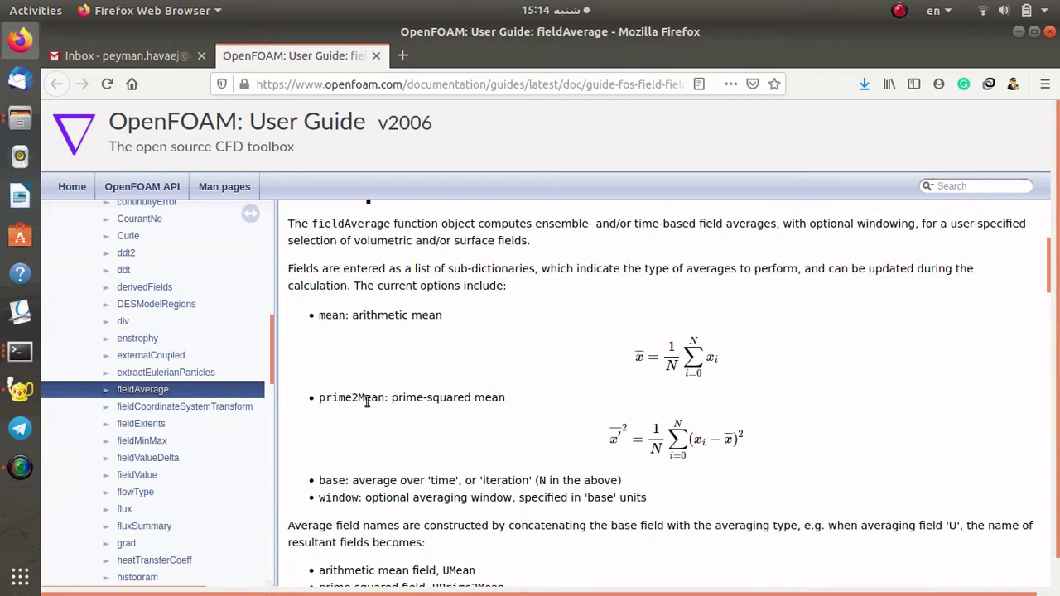
{"action": "left_click_drag", "start_coordinate": [755, 448], "coordinate": [612, 443]}
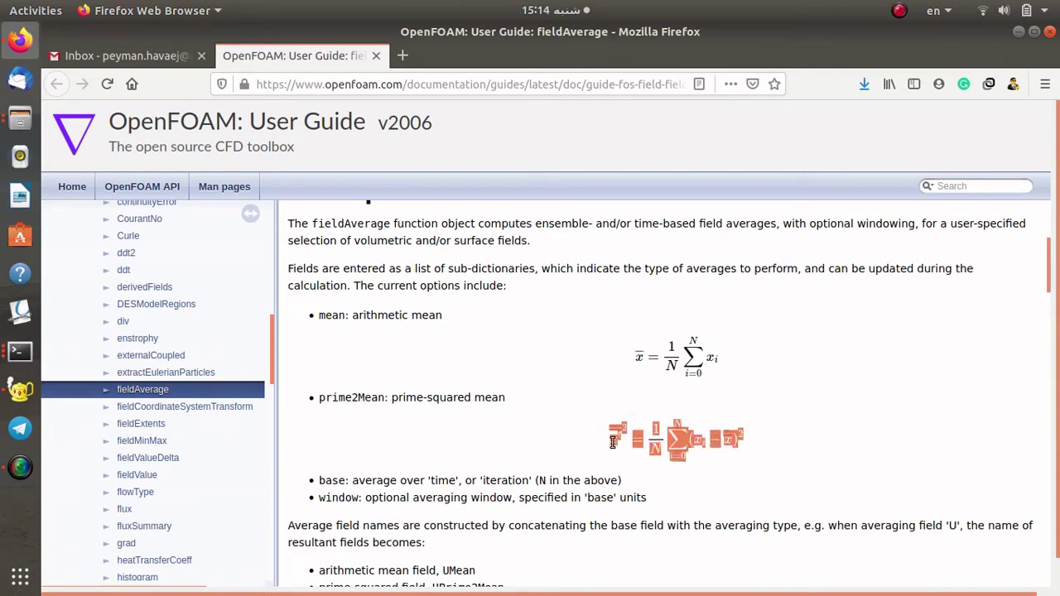
{"action": "left_click", "coordinate": [612, 442]}
Scroll through the rest of the guide, then switch to the PoiseuilleFlow terminal.
{"action": "scroll", "coordinate": [630, 435], "scroll_direction": "down", "scroll_amount": 2}
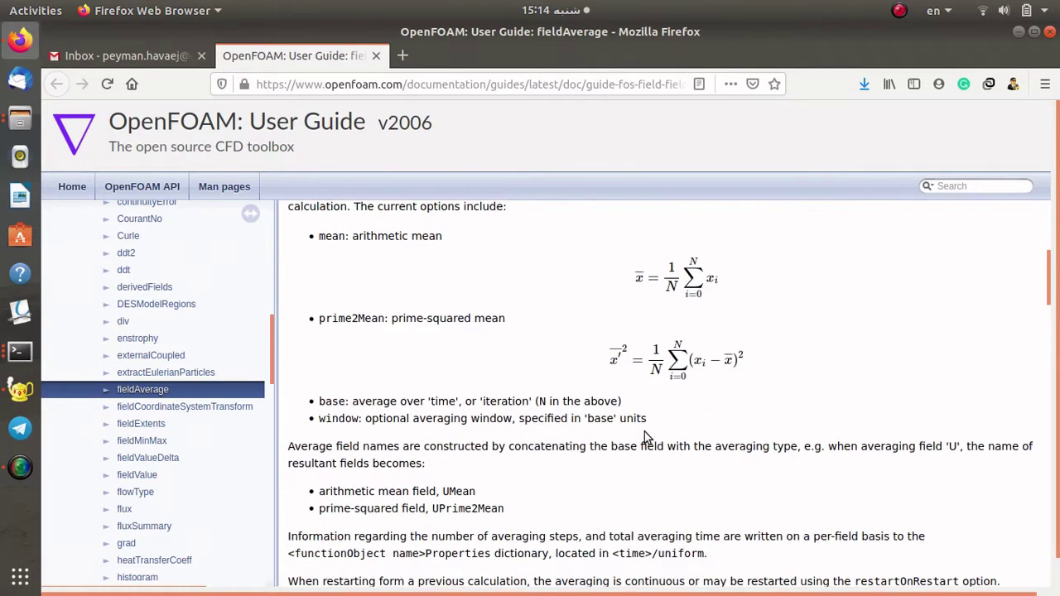
{"action": "scroll", "coordinate": [644, 430], "scroll_direction": "down", "scroll_amount": 4}
{"action": "scroll", "coordinate": [644, 431], "scroll_direction": "up", "scroll_amount": 12}
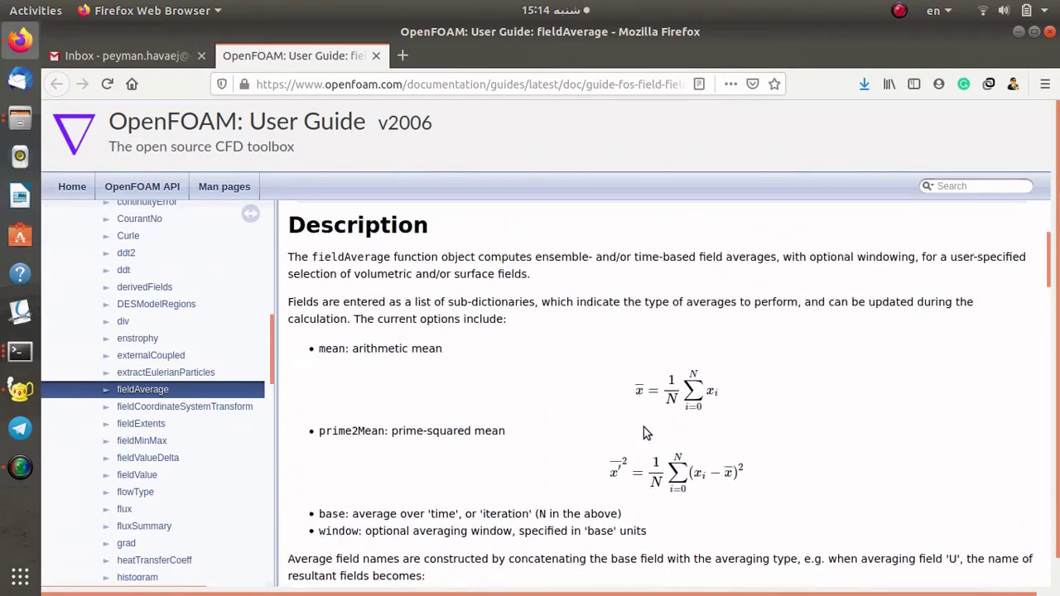
{"action": "scroll", "coordinate": [630, 427], "scroll_direction": "down", "scroll_amount": 6}
{"action": "scroll", "coordinate": [591, 421], "scroll_direction": "up", "scroll_amount": 6}
{"action": "scroll", "coordinate": [448, 336], "scroll_direction": "down", "scroll_amount": 10}
{"action": "scroll", "coordinate": [452, 344], "scroll_direction": "down", "scroll_amount": 20}
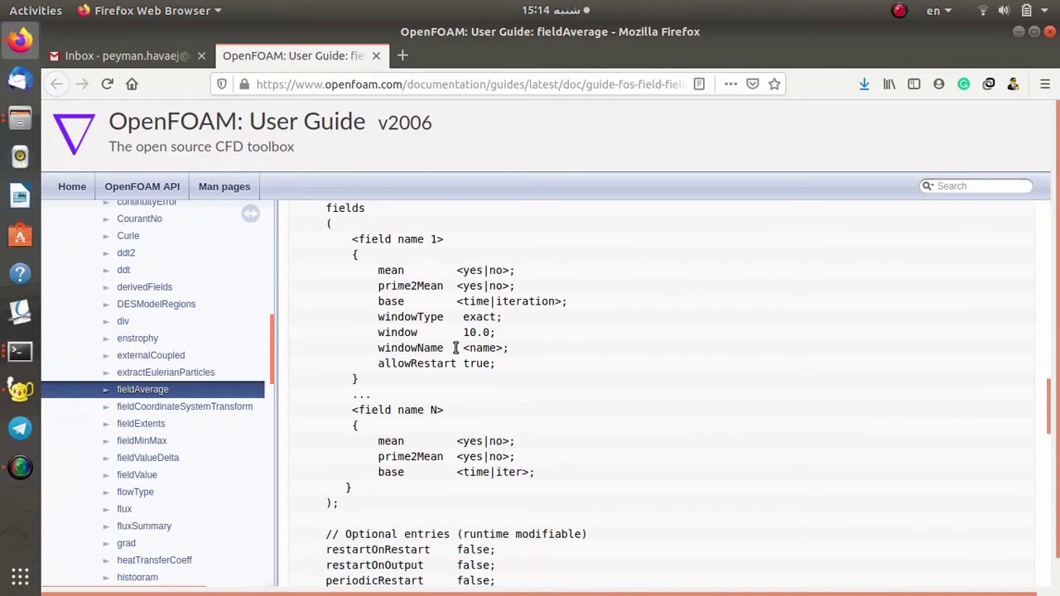
{"action": "scroll", "coordinate": [455, 355], "scroll_direction": "down", "scroll_amount": 15}
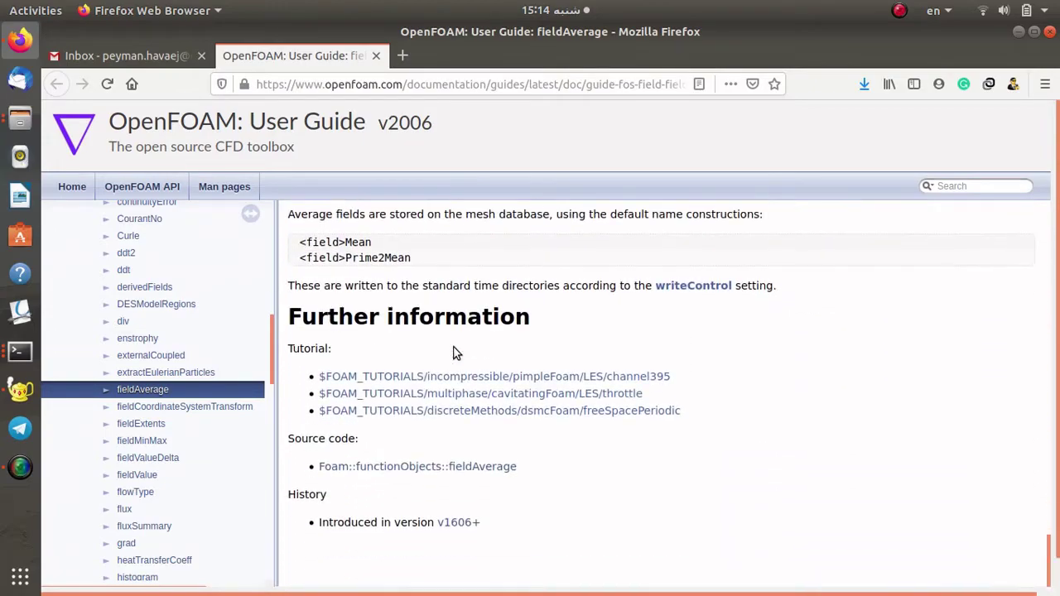
{"action": "scroll", "coordinate": [604, 388], "scroll_direction": "up", "scroll_amount": 20}
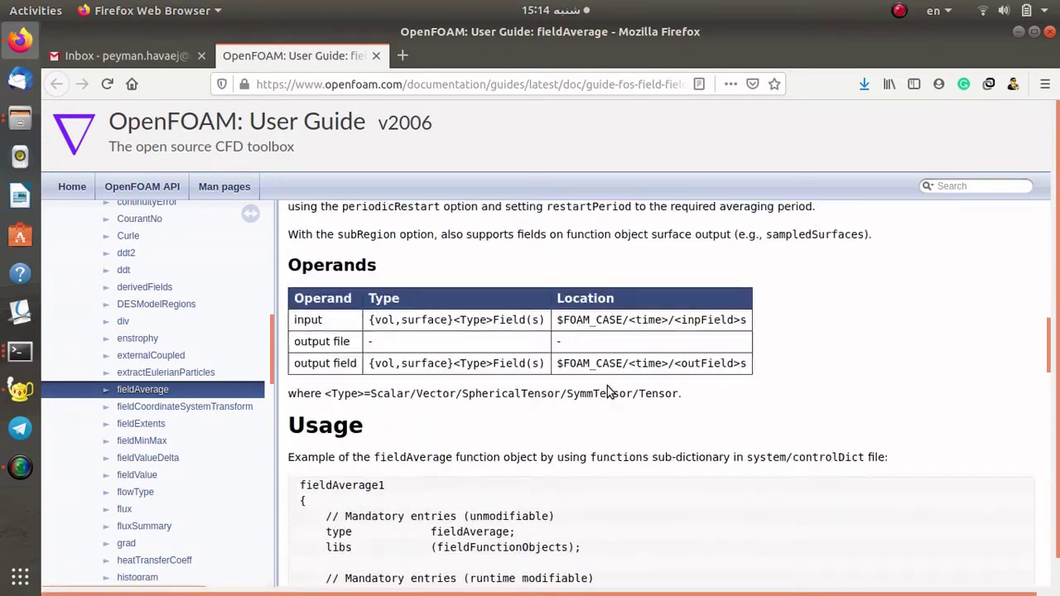
{"action": "scroll", "coordinate": [608, 391], "scroll_direction": "up", "scroll_amount": 4}
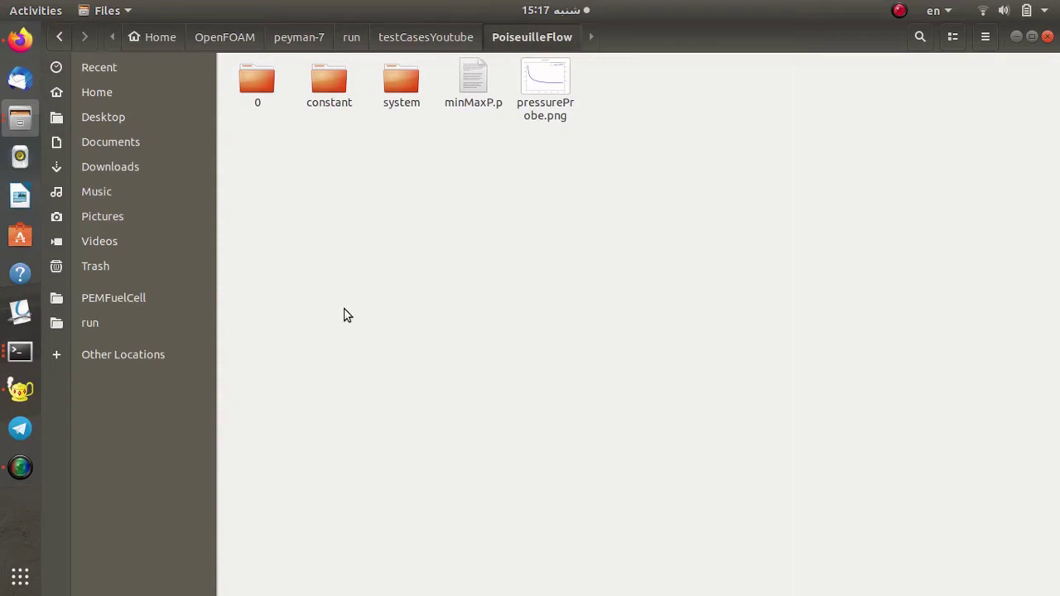
{"action": "left_click", "coordinate": [20, 351]}
{"action": "left_click", "coordinate": [116, 181]}
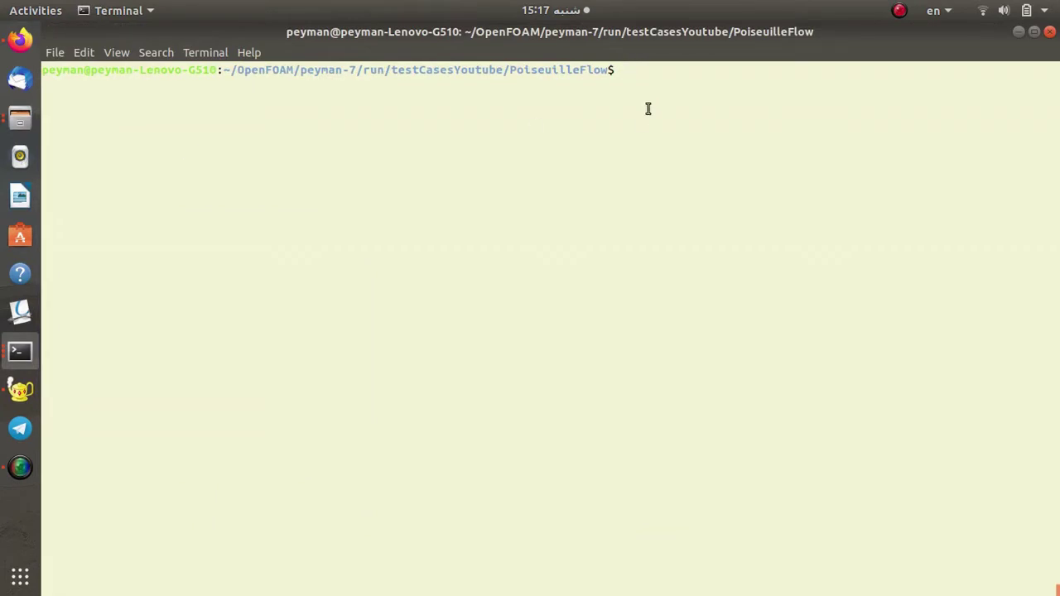
Run simpleFoam and check the fieldAverage1 'Calculating averages' lines, then bring up the PoiseuilleFlow folder.
{"action": "type", "text": "simpleFoam"}
{"action": "key", "text": "Return"}
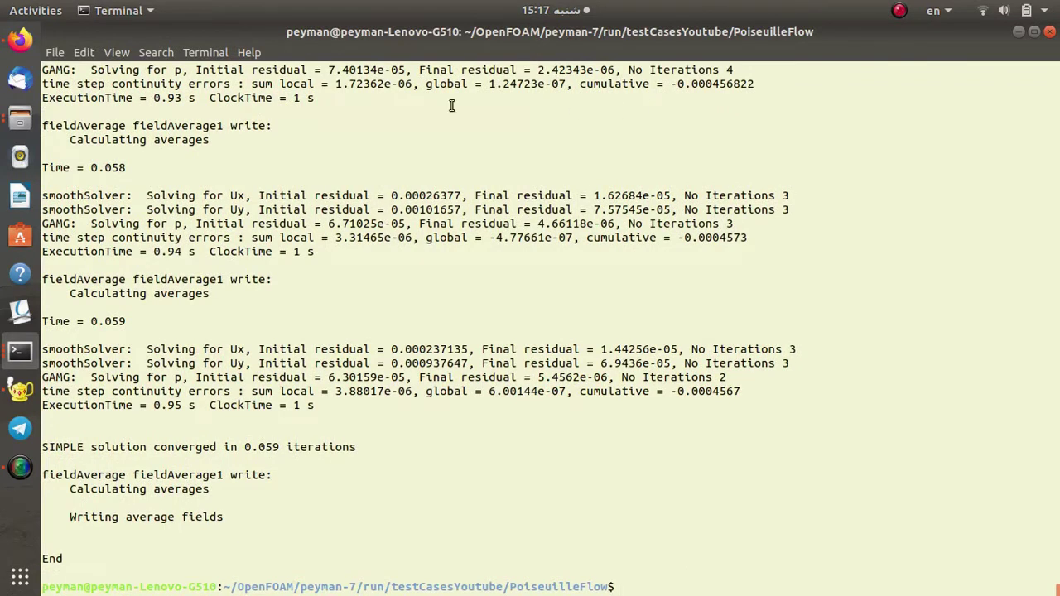
{"action": "left_click_drag", "start_coordinate": [217, 293], "coordinate": [142, 286]}
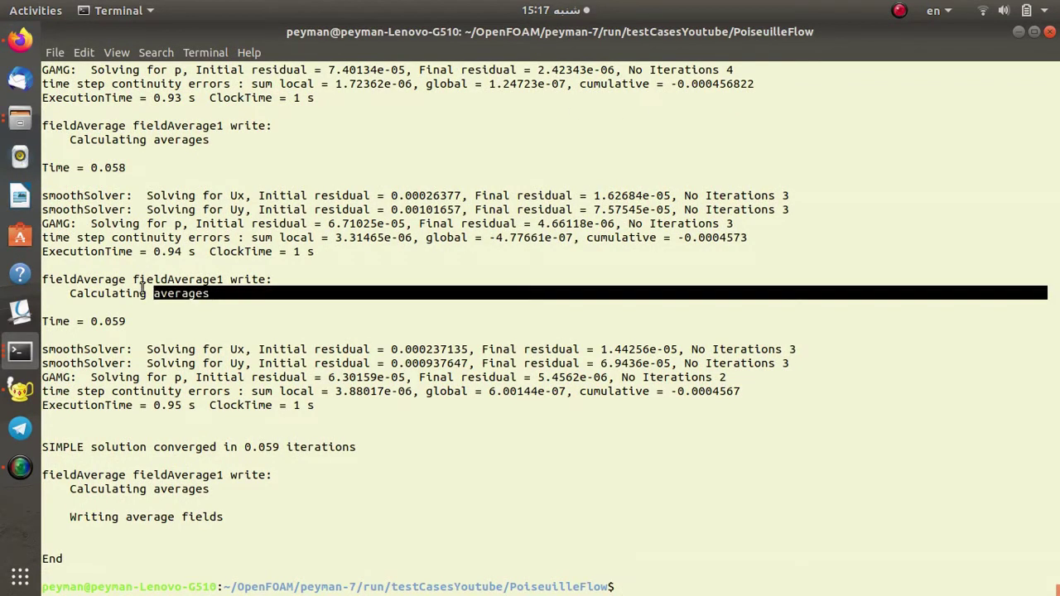
{"action": "double_click", "coordinate": [199, 279]}
{"action": "triple_click", "coordinate": [217, 294]}
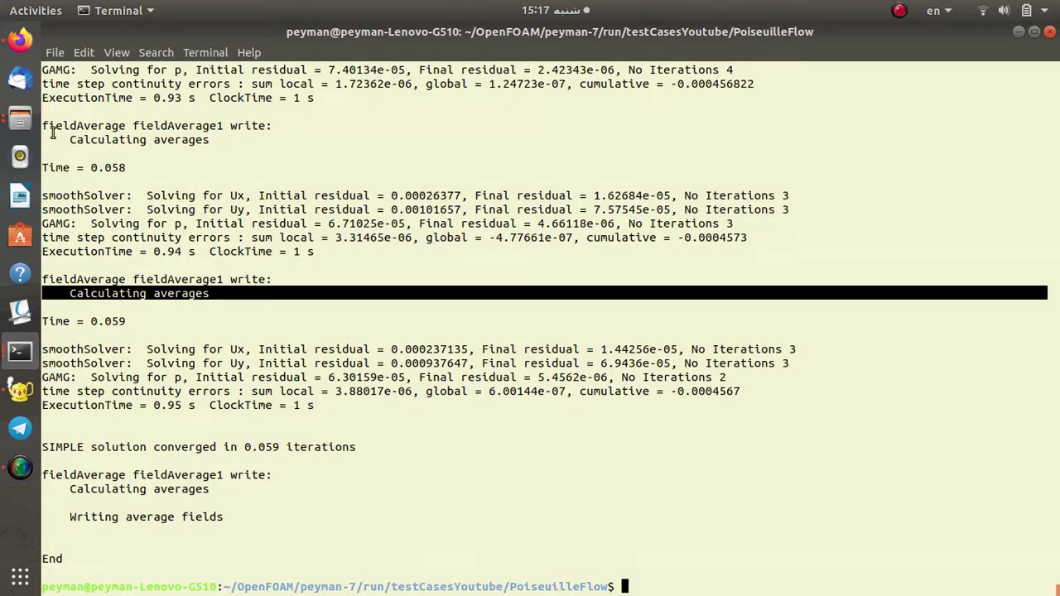
{"action": "left_click", "coordinate": [20, 116]}
Open the 0.059 time folder and pick out the written pMean and UMean field files.
{"action": "double_click", "coordinate": [688, 79]}
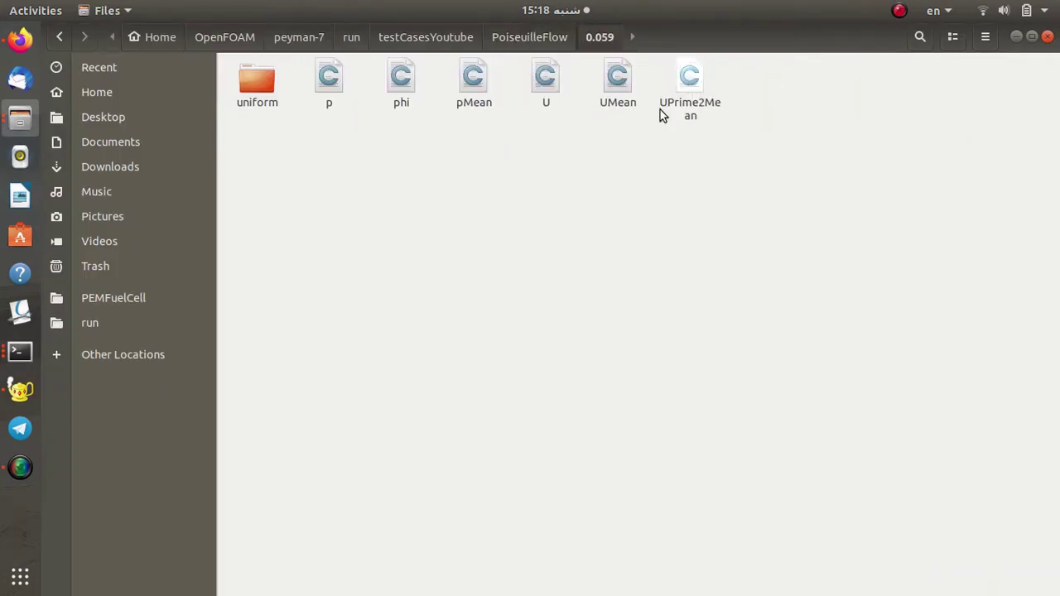
{"action": "left_click_drag", "start_coordinate": [292, 137], "coordinate": [404, 101]}
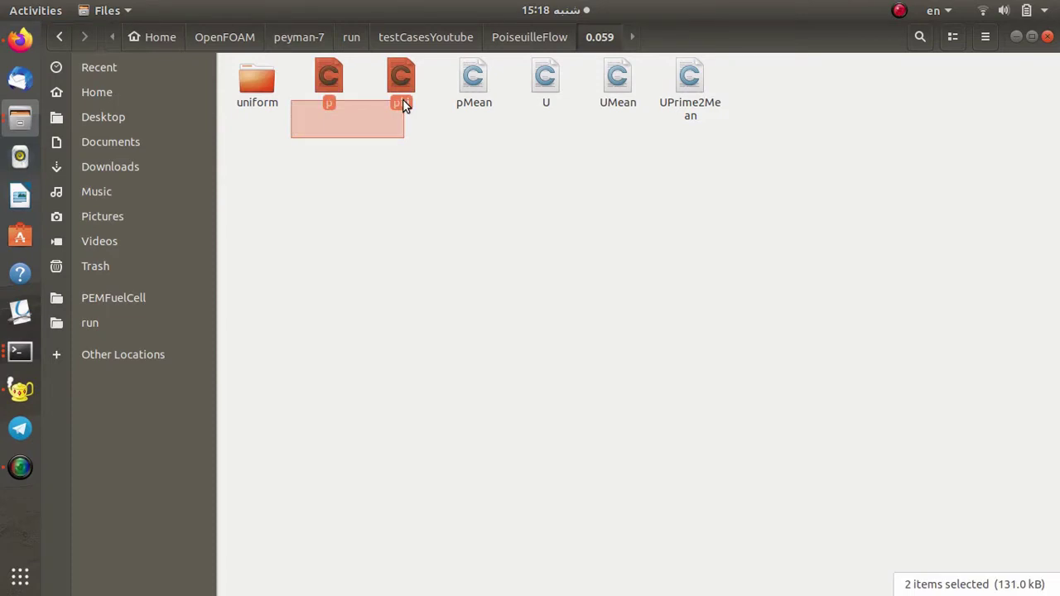
{"action": "left_click_drag", "start_coordinate": [404, 101], "coordinate": [771, 111]}
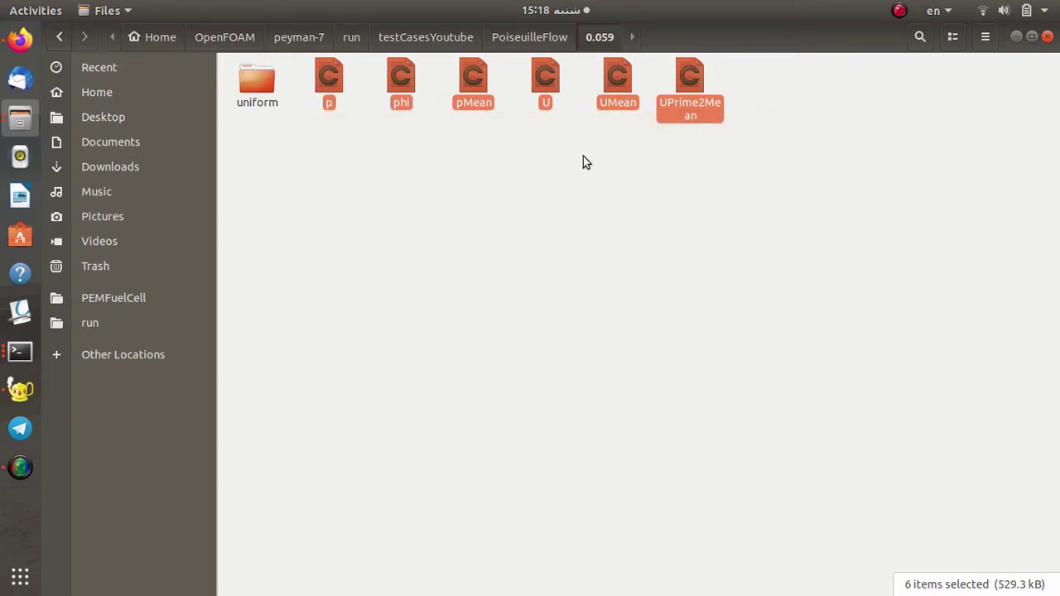
{"action": "left_click", "coordinate": [464, 86]}
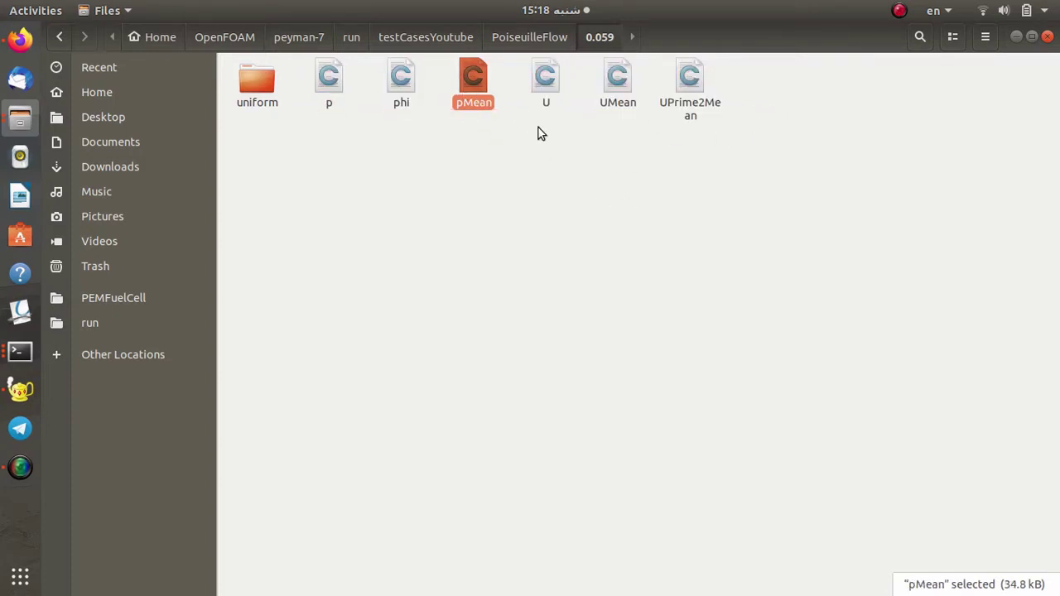
{"action": "left_click", "coordinate": [617, 76]}
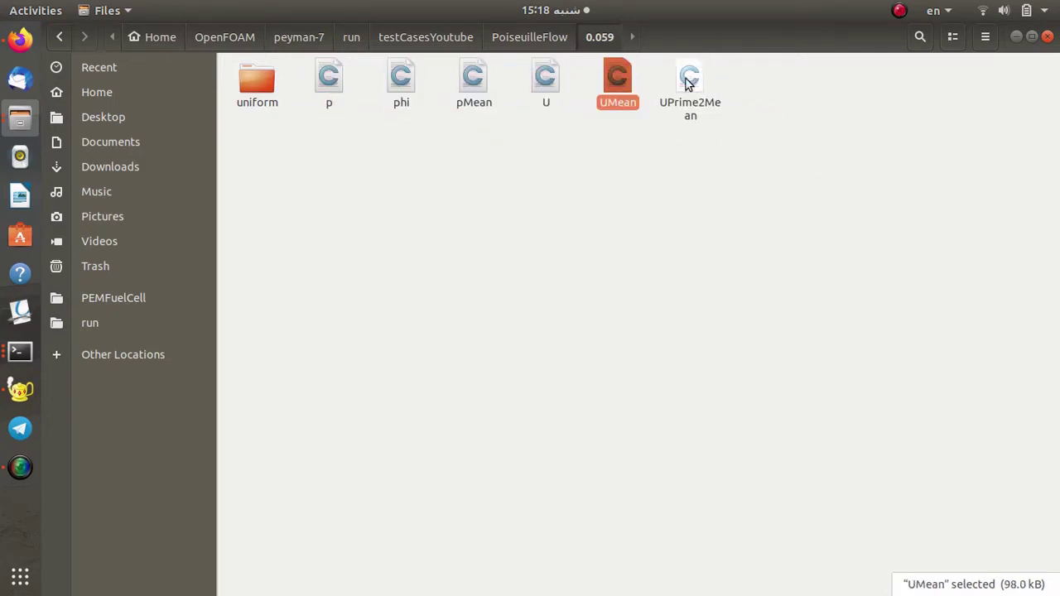
View UPrime2Mean, a volSymmTensorField, in Geany.
{"action": "double_click", "coordinate": [687, 82]}
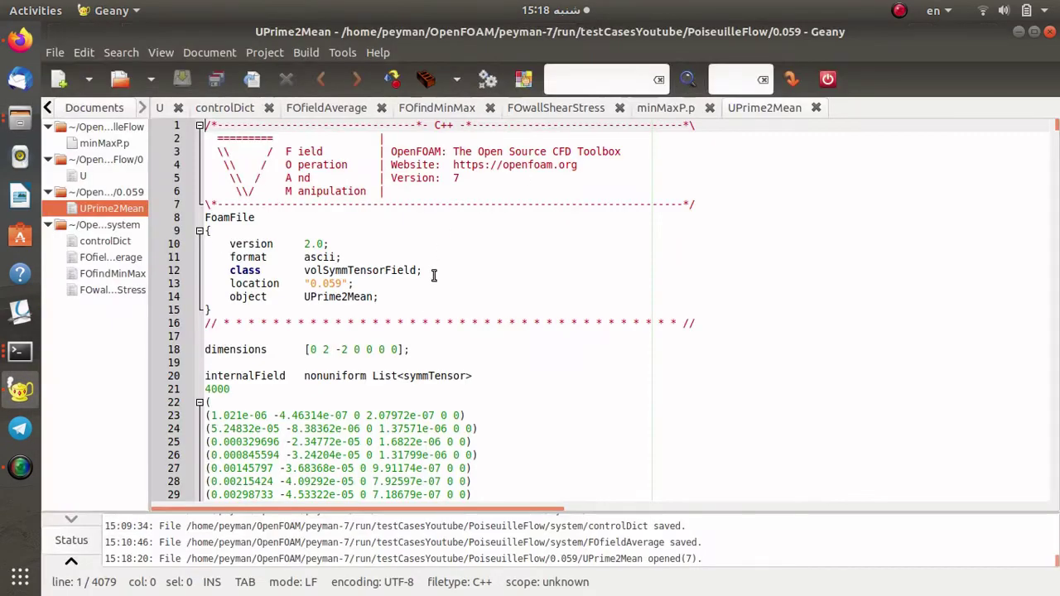
{"action": "scroll", "coordinate": [439, 322], "scroll_direction": "down", "scroll_amount": 3}
{"action": "left_click", "coordinate": [368, 151]}
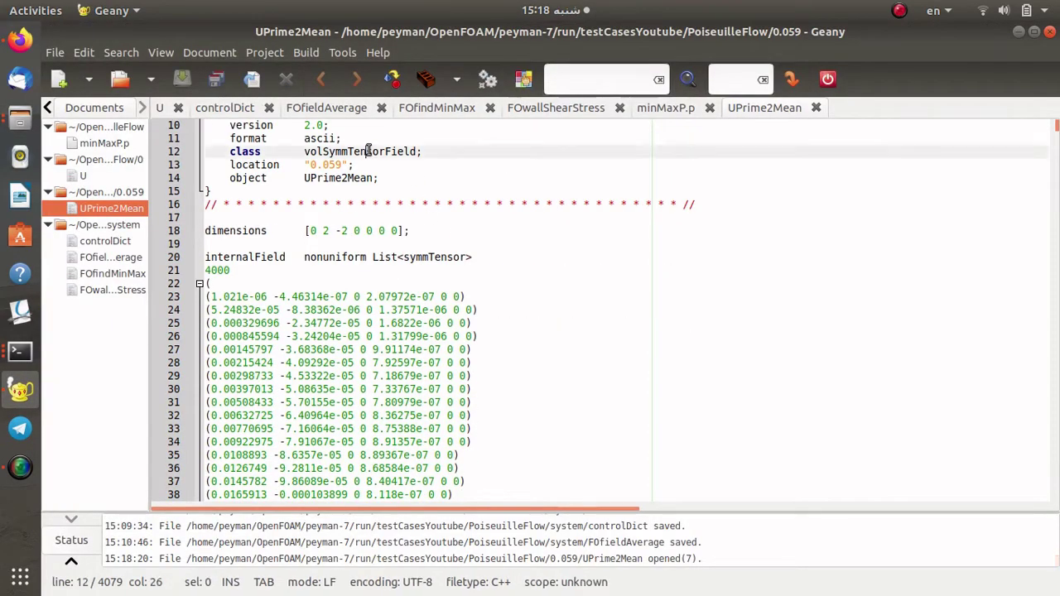
{"action": "scroll", "coordinate": [440, 280], "scroll_direction": "down", "scroll_amount": 5}
{"action": "scroll", "coordinate": [440, 280], "scroll_direction": "up", "scroll_amount": 8}
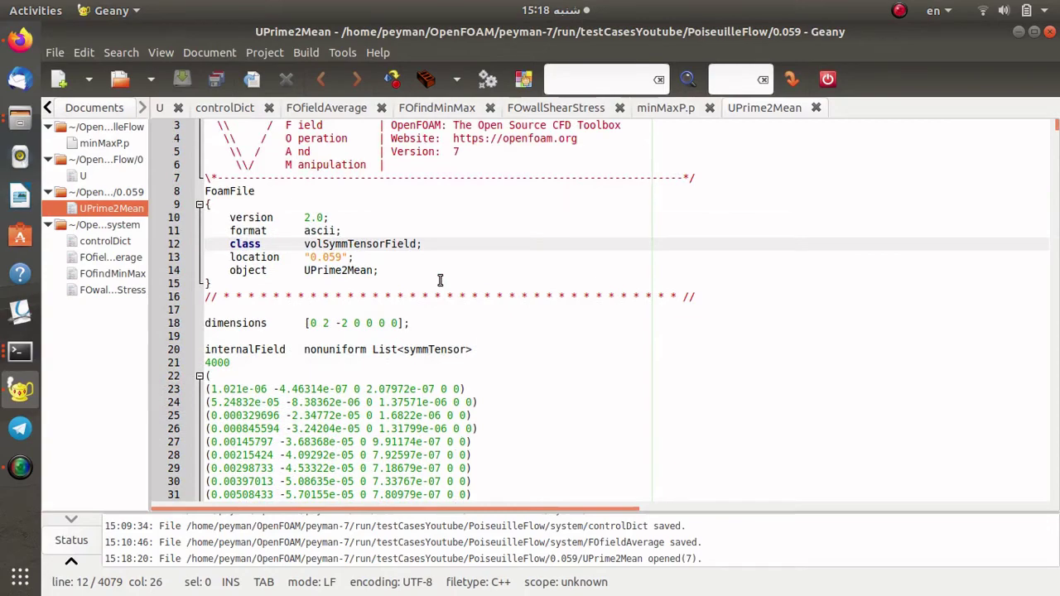
{"action": "scroll", "coordinate": [442, 306], "scroll_direction": "down", "scroll_amount": 20}
{"action": "scroll", "coordinate": [446, 338], "scroll_direction": "down", "scroll_amount": 20}
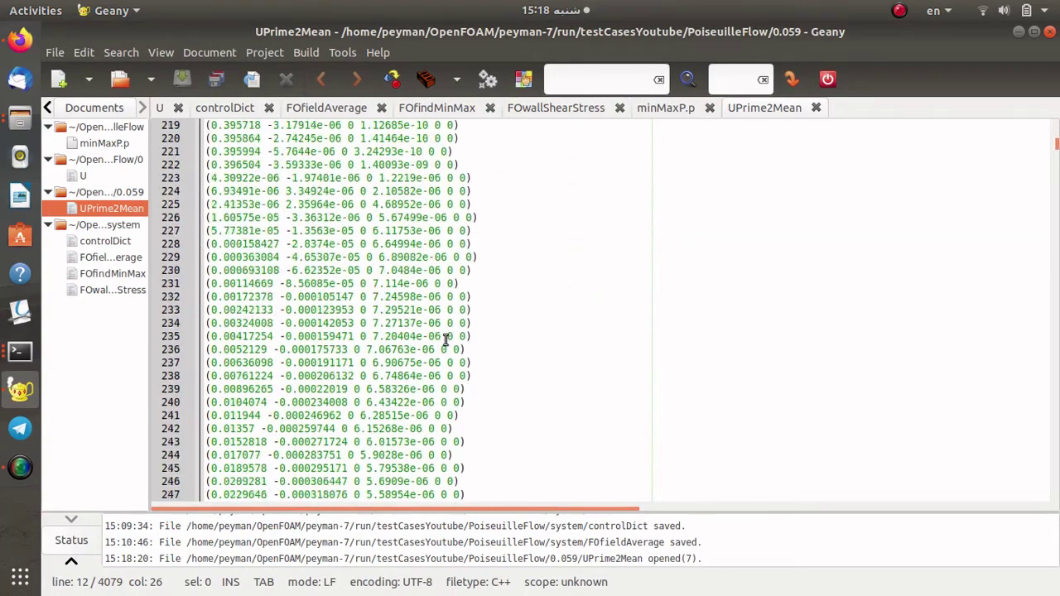
Open pMean from 0.059 in Geany and inspect its volScalarField contents.
{"action": "left_click", "coordinate": [1018, 33]}
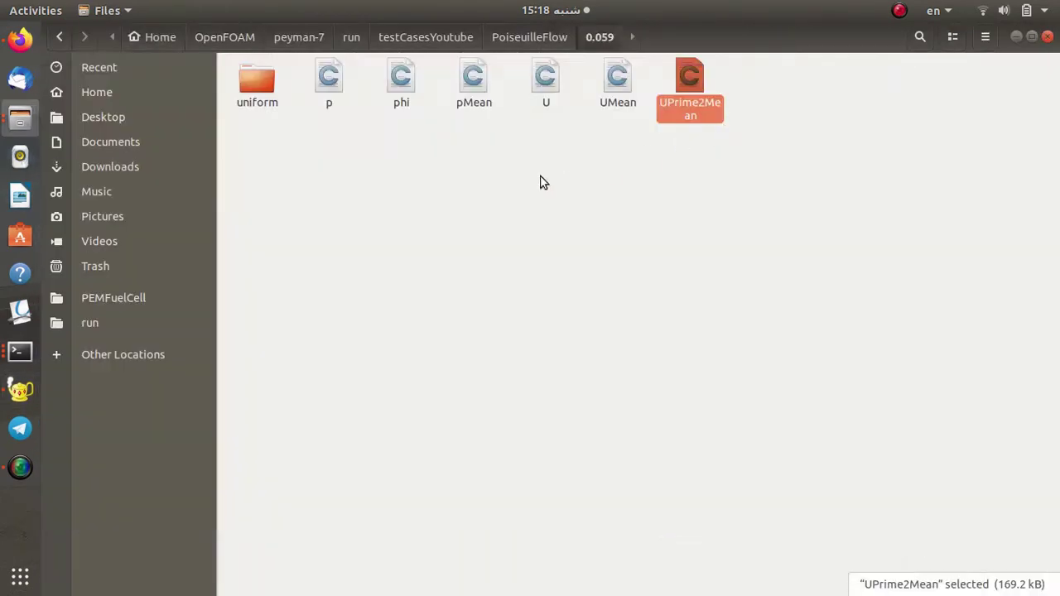
{"action": "double_click", "coordinate": [475, 76]}
{"action": "double_click", "coordinate": [350, 272]}
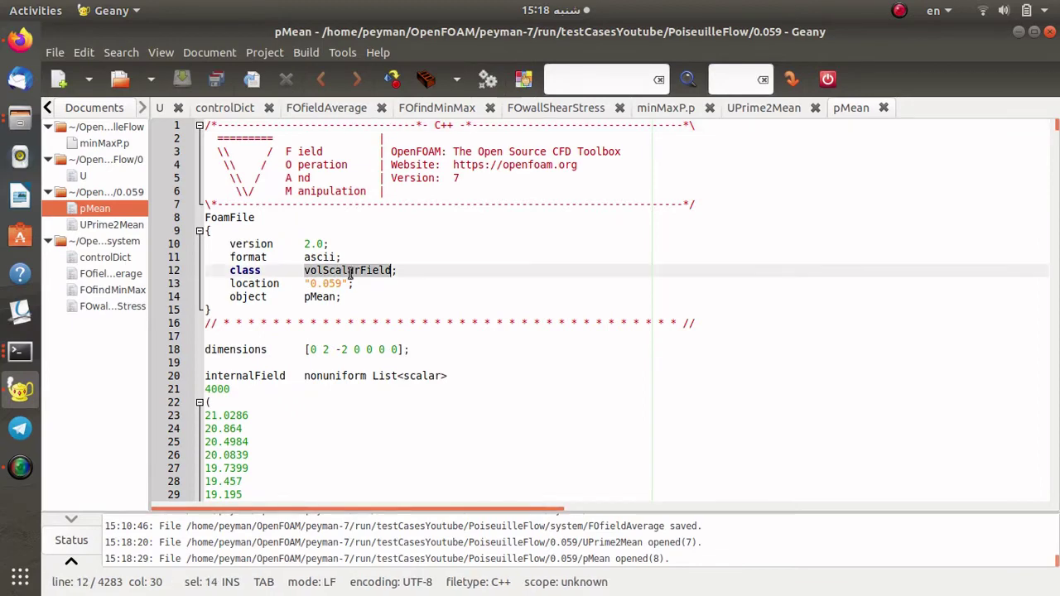
{"action": "scroll", "coordinate": [439, 427], "scroll_direction": "down", "scroll_amount": 7}
{"action": "scroll", "coordinate": [397, 406], "scroll_direction": "up", "scroll_amount": 5}
{"action": "scroll", "coordinate": [343, 387], "scroll_direction": "down", "scroll_amount": 13}
{"action": "scroll", "coordinate": [343, 387], "scroll_direction": "down", "scroll_amount": 20}
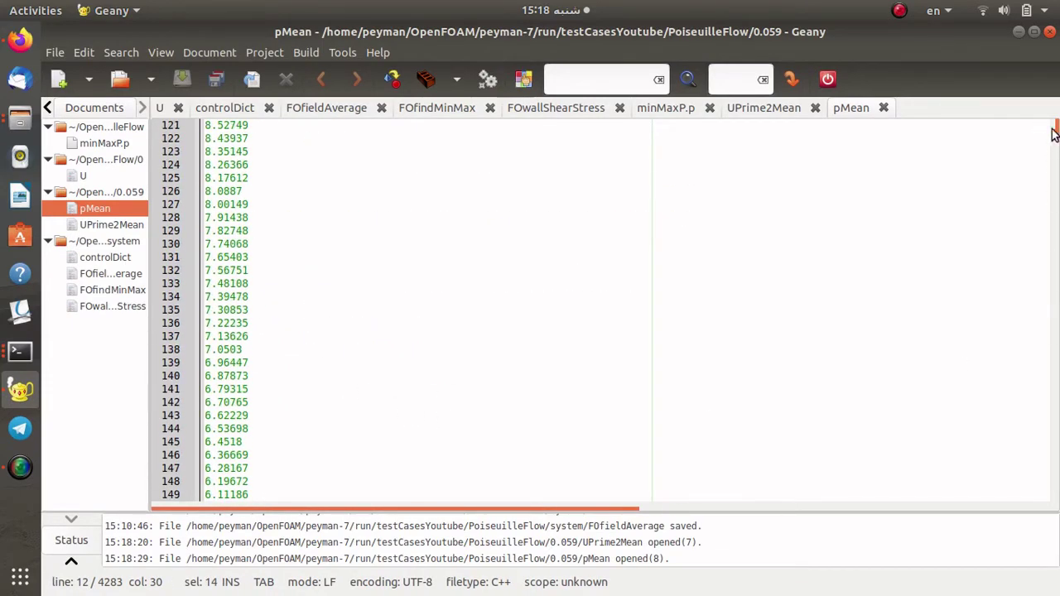
{"action": "left_click_drag", "start_coordinate": [1054, 133], "coordinate": [1049, 248]}
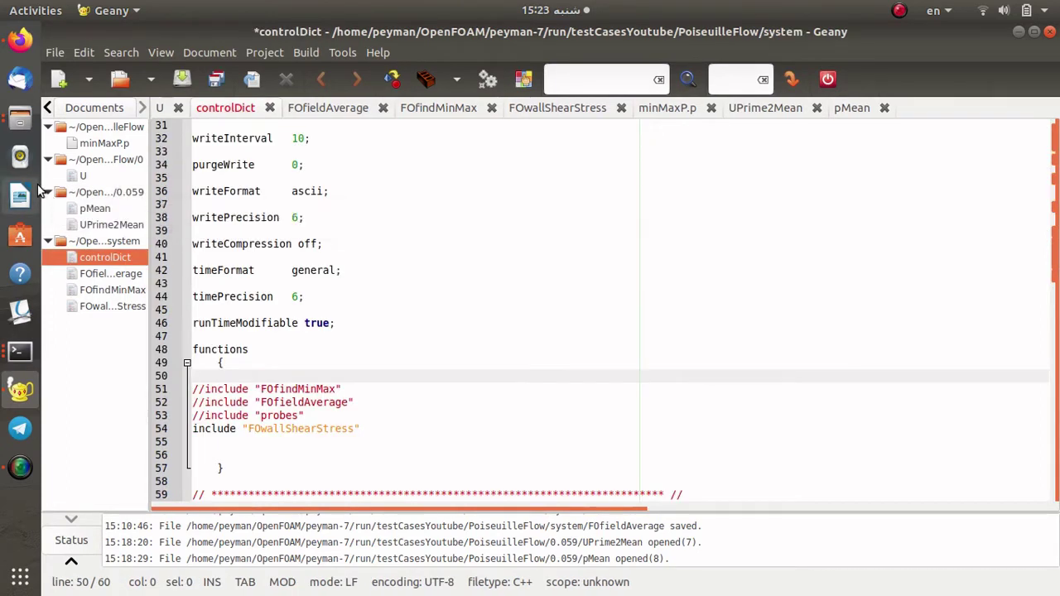
Save controlDict with FOwallShearStress as the only active include.
{"action": "left_click", "coordinate": [211, 429]}
{"action": "double_click", "coordinate": [273, 429]}
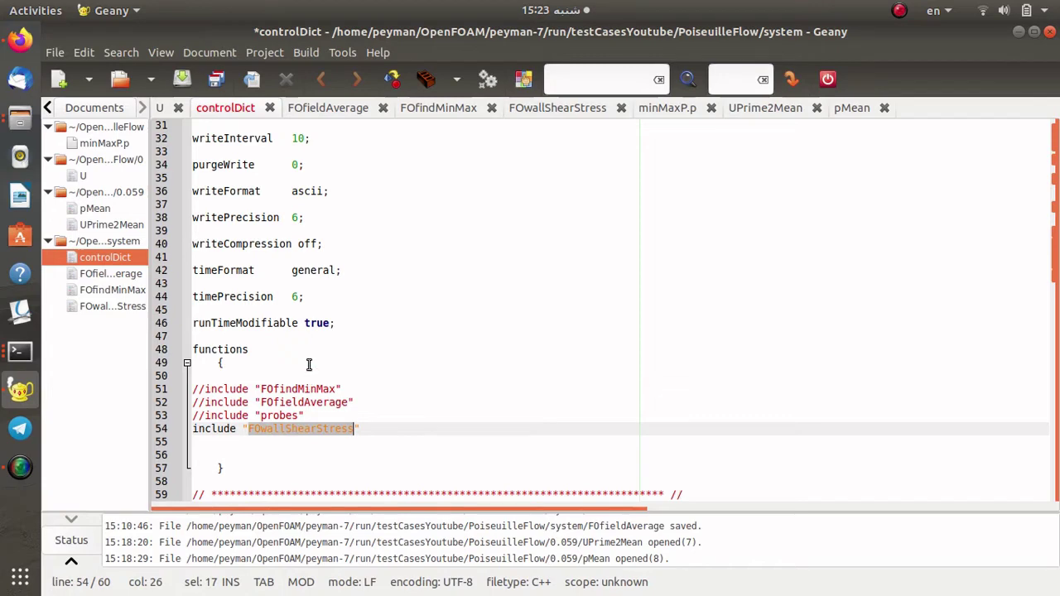
{"action": "key", "text": "ctrl+s"}
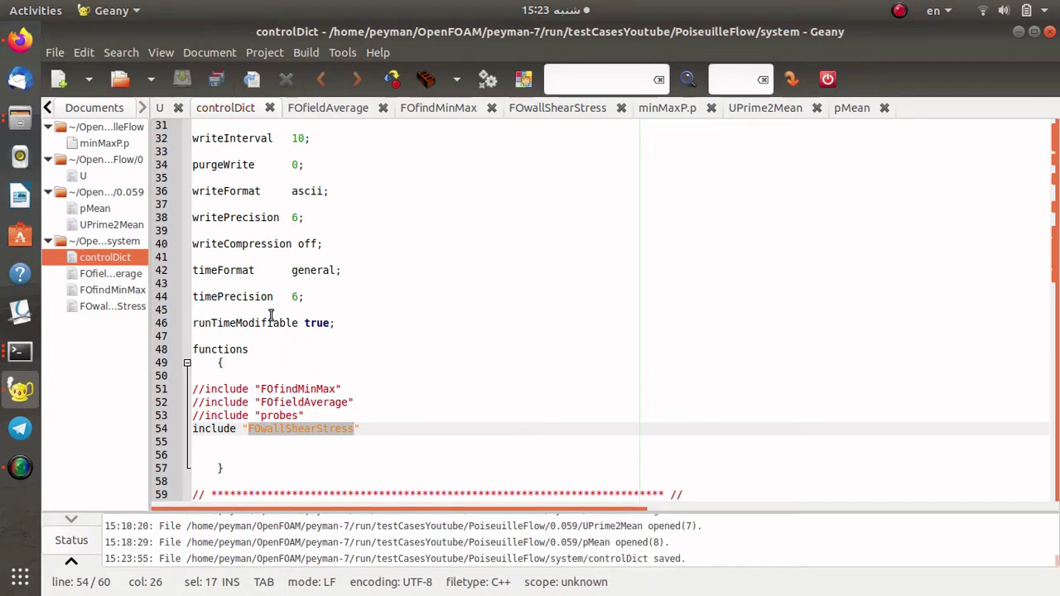
Open system/FOwallShearStress from the PoiseuilleFlow case in Geany.
{"action": "left_click", "coordinate": [24, 117]}
{"action": "left_click", "coordinate": [126, 88]}
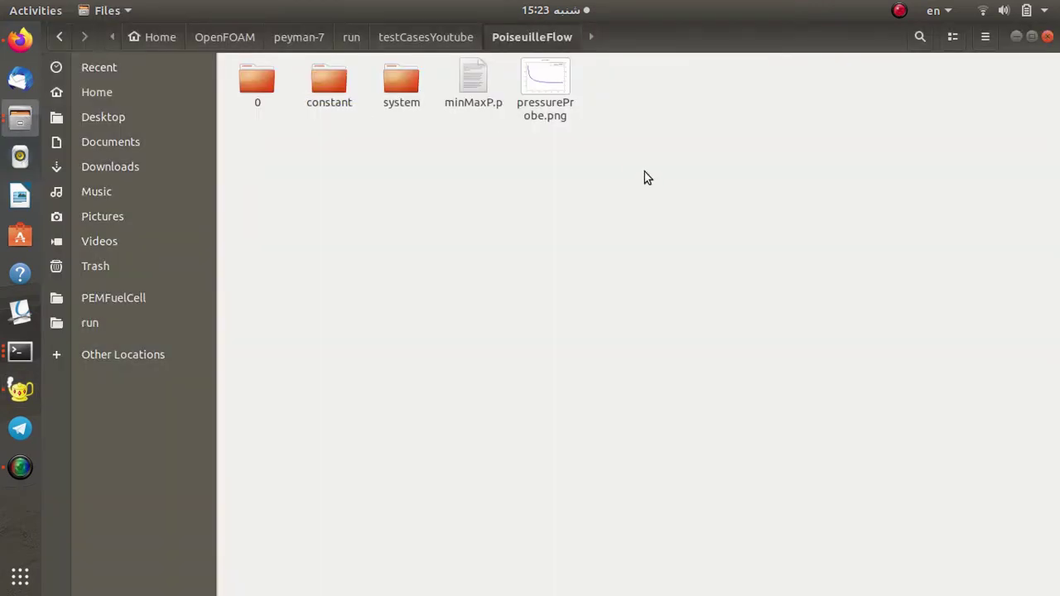
{"action": "double_click", "coordinate": [404, 79]}
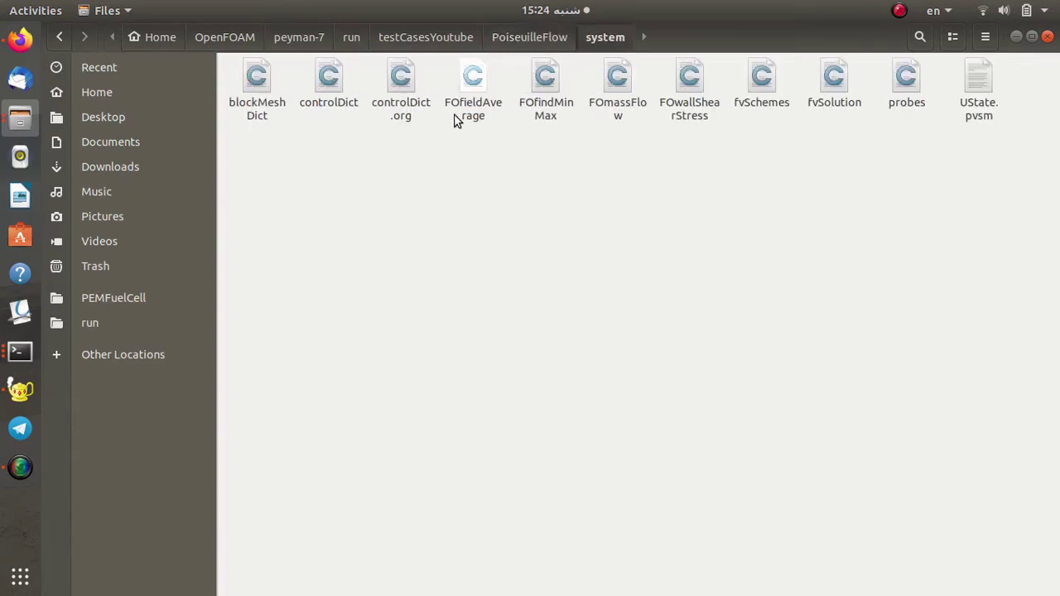
{"action": "left_click_drag", "start_coordinate": [497, 141], "coordinate": [721, 112]}
{"action": "double_click", "coordinate": [696, 75]}
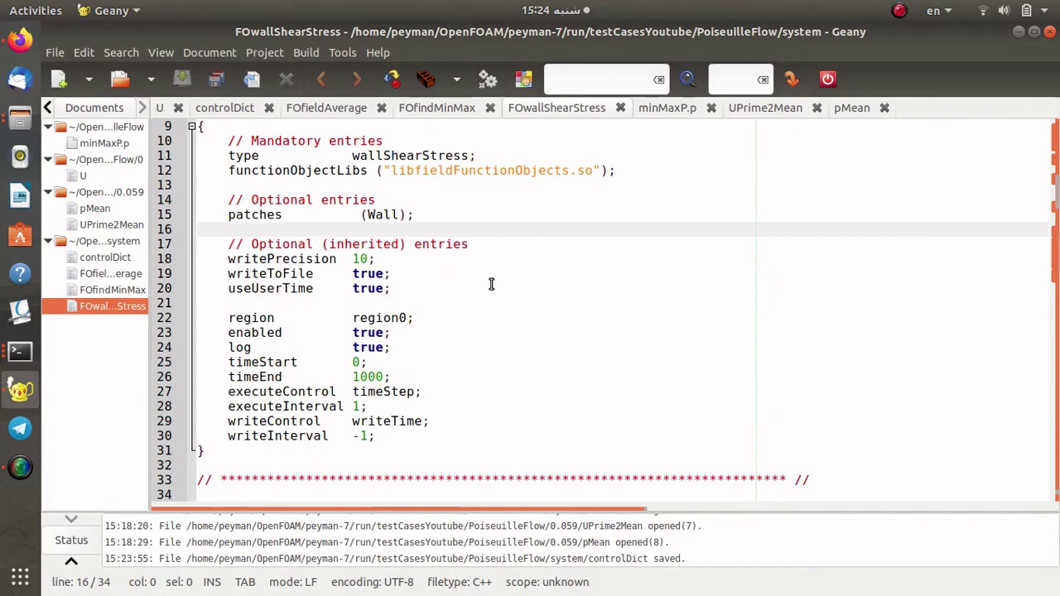
Review wallShearStress1's type, functionObjectLibs, Wall patch and inherited entries.
{"action": "scroll", "coordinate": [491, 284], "scroll_direction": "up", "scroll_amount": 3}
{"action": "triple_click", "coordinate": [297, 230]}
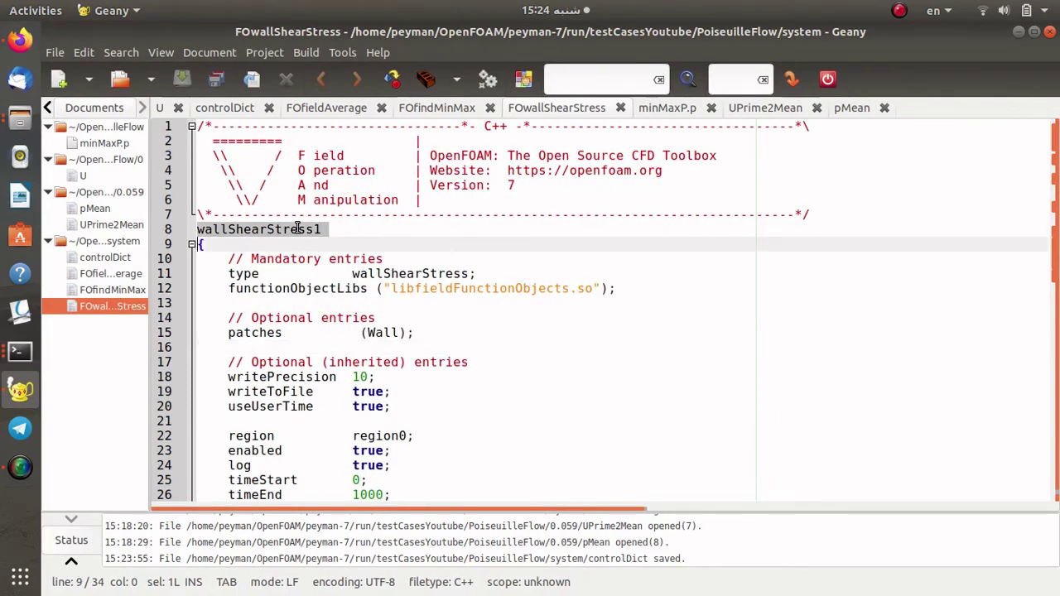
{"action": "double_click", "coordinate": [409, 273]}
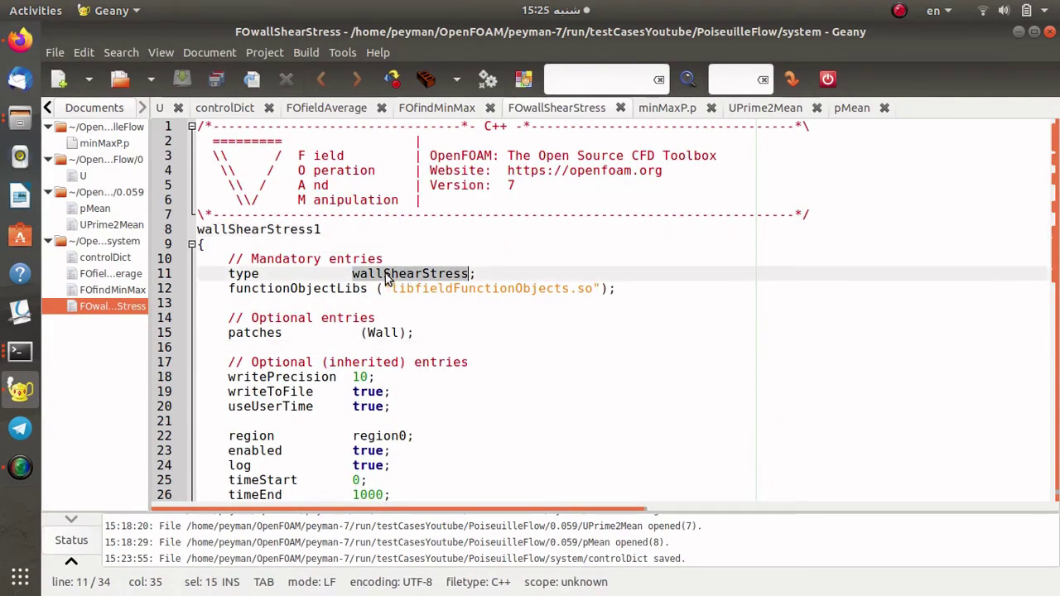
{"action": "triple_click", "coordinate": [324, 287]}
{"action": "scroll", "coordinate": [325, 289], "scroll_direction": "down", "scroll_amount": 3}
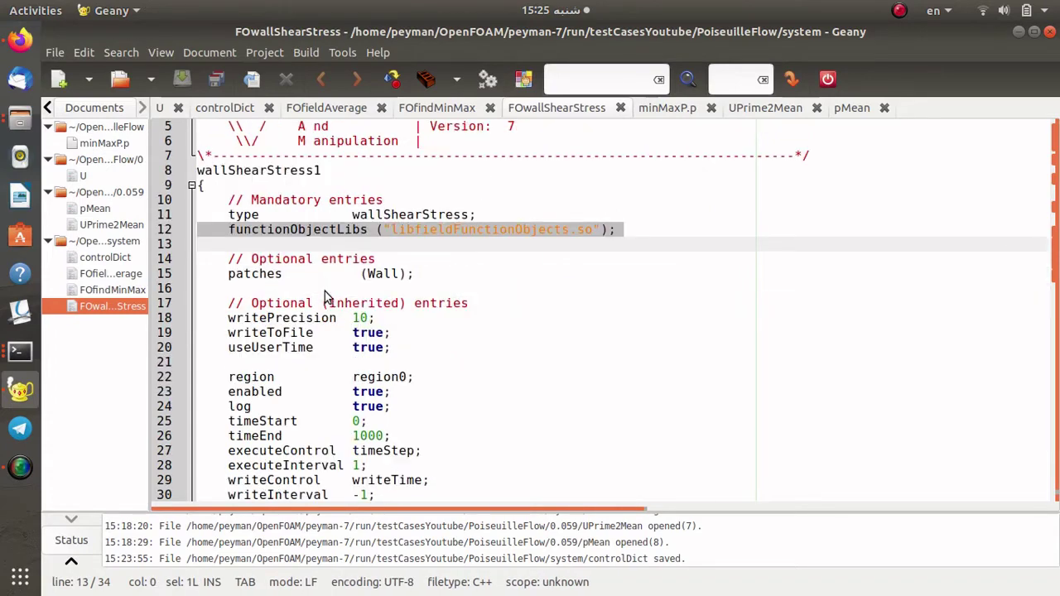
{"action": "scroll", "coordinate": [327, 290], "scroll_direction": "up", "scroll_amount": 2}
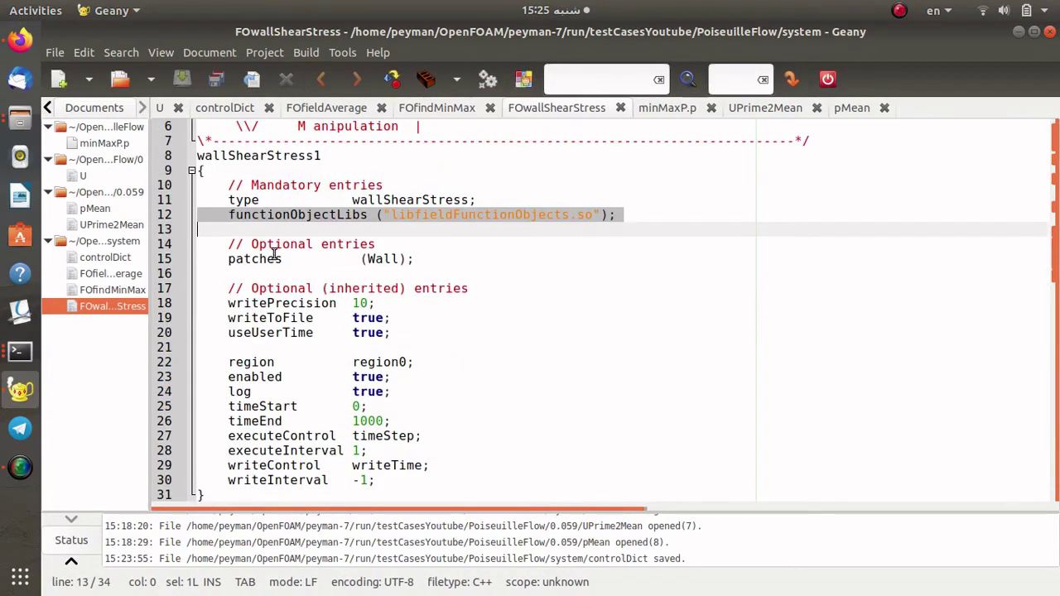
{"action": "left_click", "coordinate": [275, 258]}
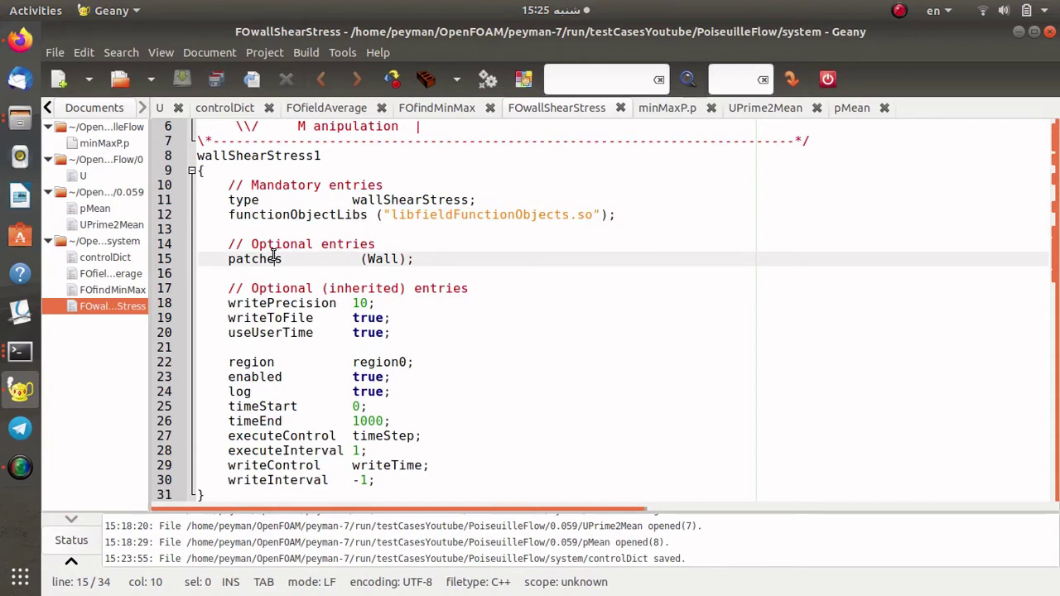
{"action": "double_click", "coordinate": [386, 260]}
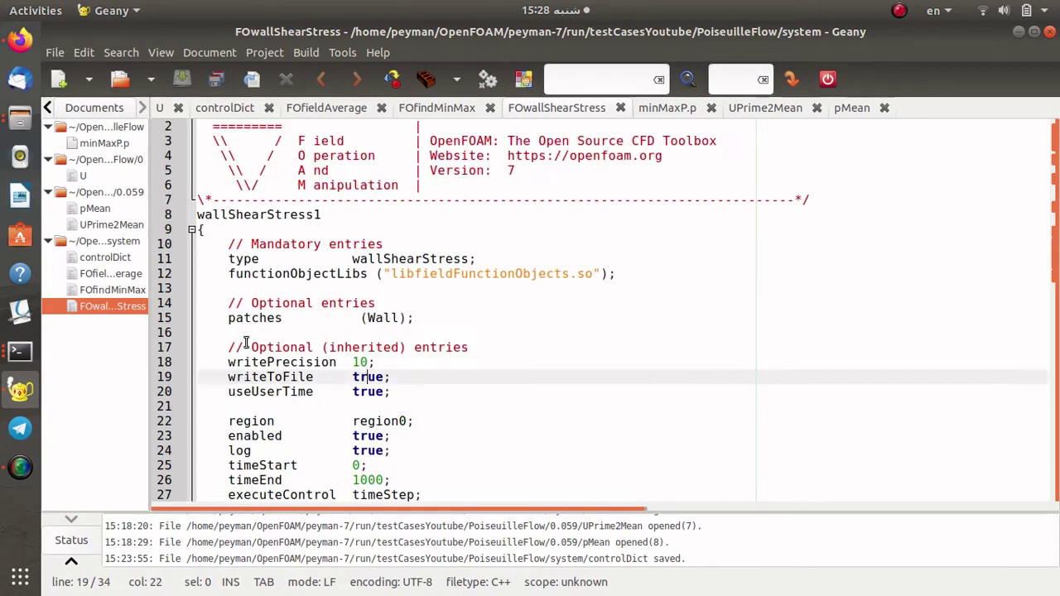
{"action": "left_click_drag", "start_coordinate": [204, 347], "coordinate": [415, 481]}
{"action": "left_click", "coordinate": [427, 351]}
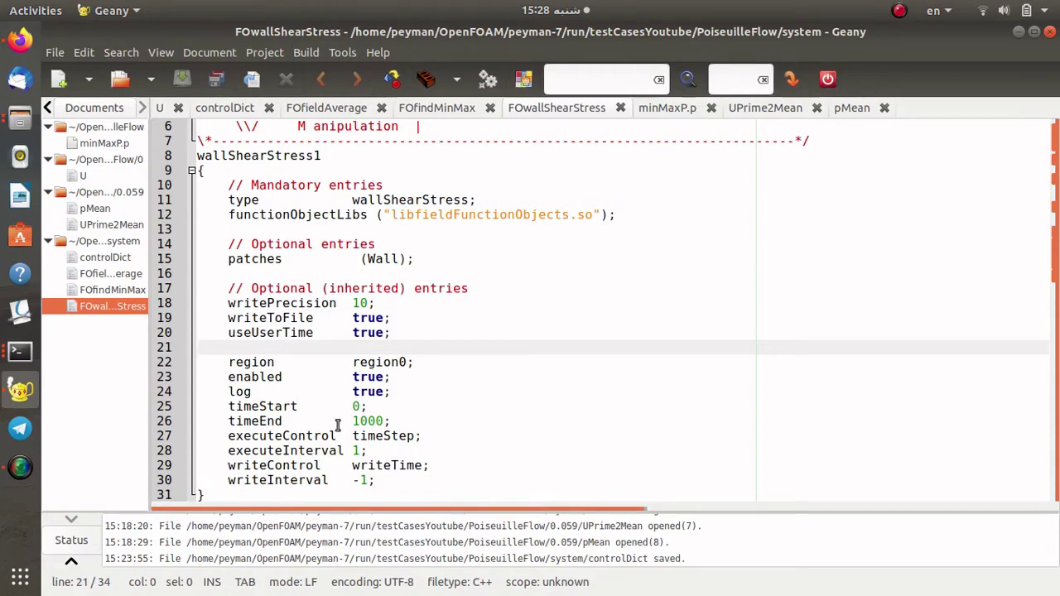
{"action": "scroll", "coordinate": [412, 435], "scroll_direction": "up", "scroll_amount": 2}
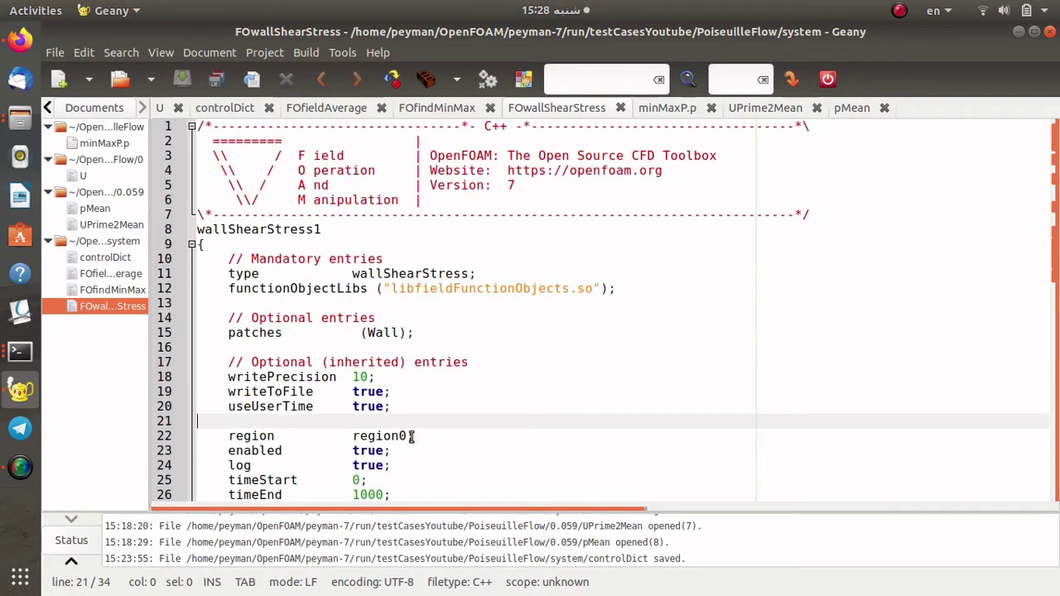
{"action": "left_click", "coordinate": [207, 304]}
{"action": "left_click", "coordinate": [20, 352]}
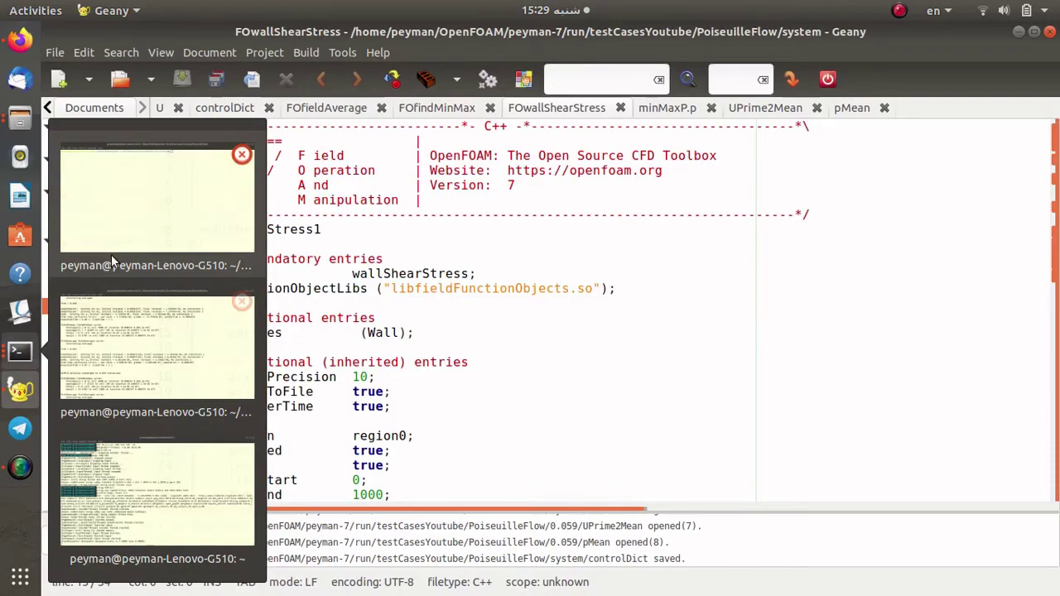
{"action": "left_click", "coordinate": [152, 186]}
{"action": "type", "text": "simpleFoam"}
{"action": "key", "text": "Return"}
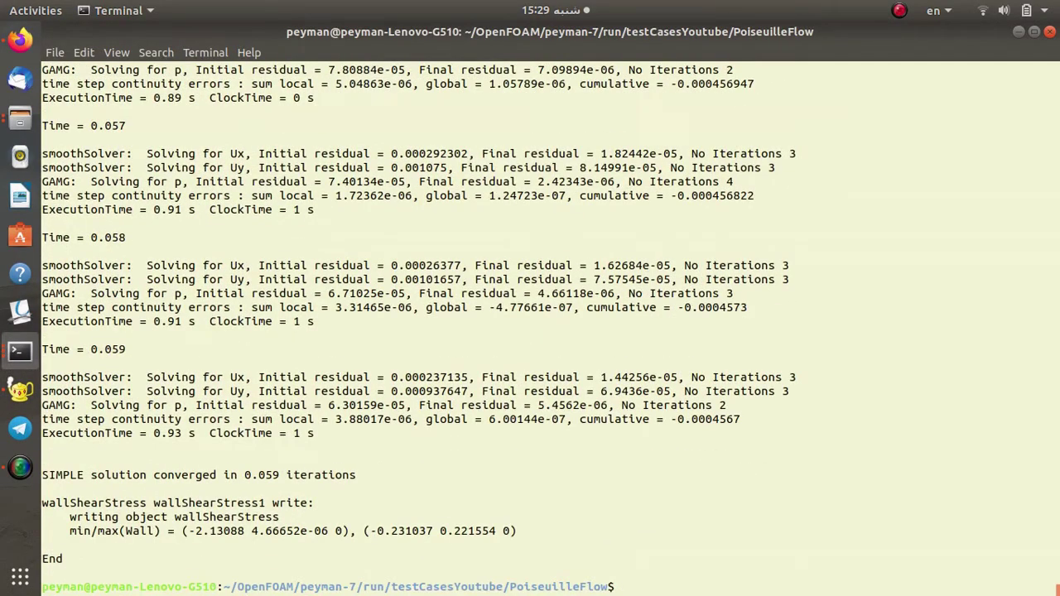
{"action": "double_click", "coordinate": [61, 503]}
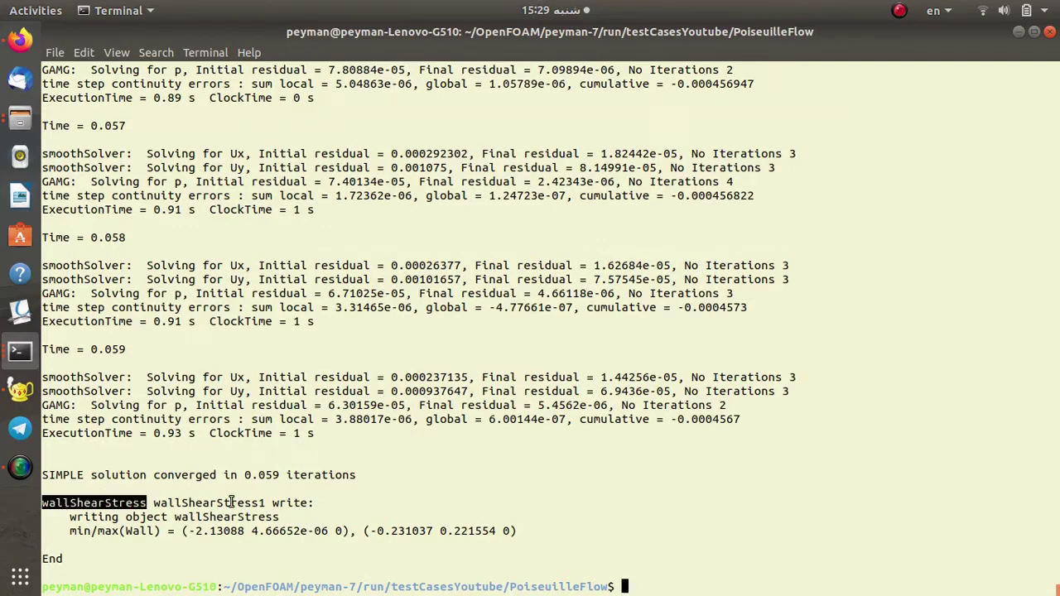
{"action": "left_click_drag", "start_coordinate": [69, 517], "coordinate": [527, 536]}
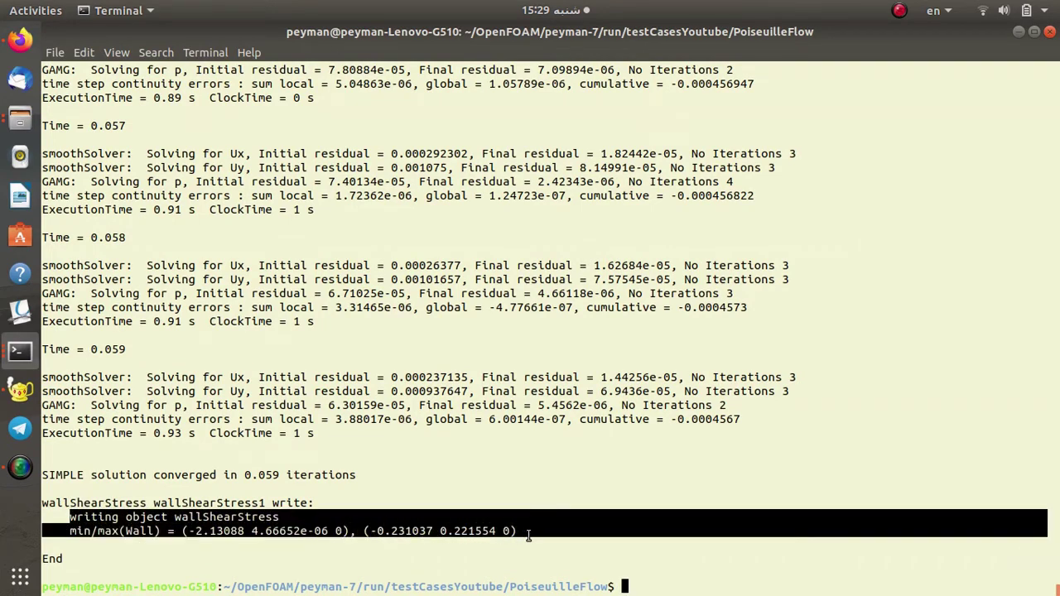
{"action": "left_click", "coordinate": [112, 544]}
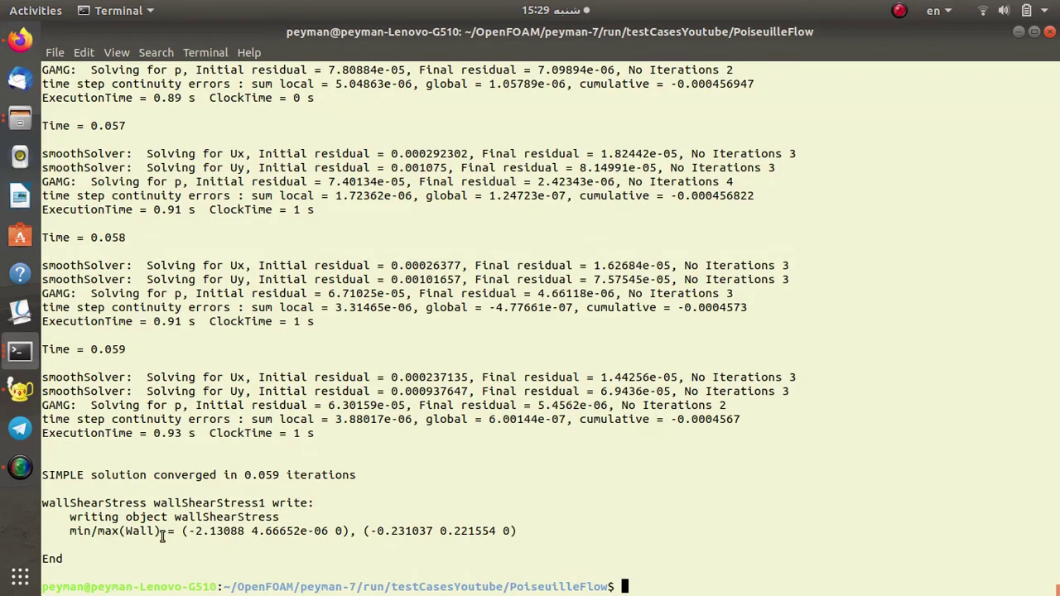
{"action": "left_click_drag", "start_coordinate": [358, 531], "coordinate": [520, 534]}
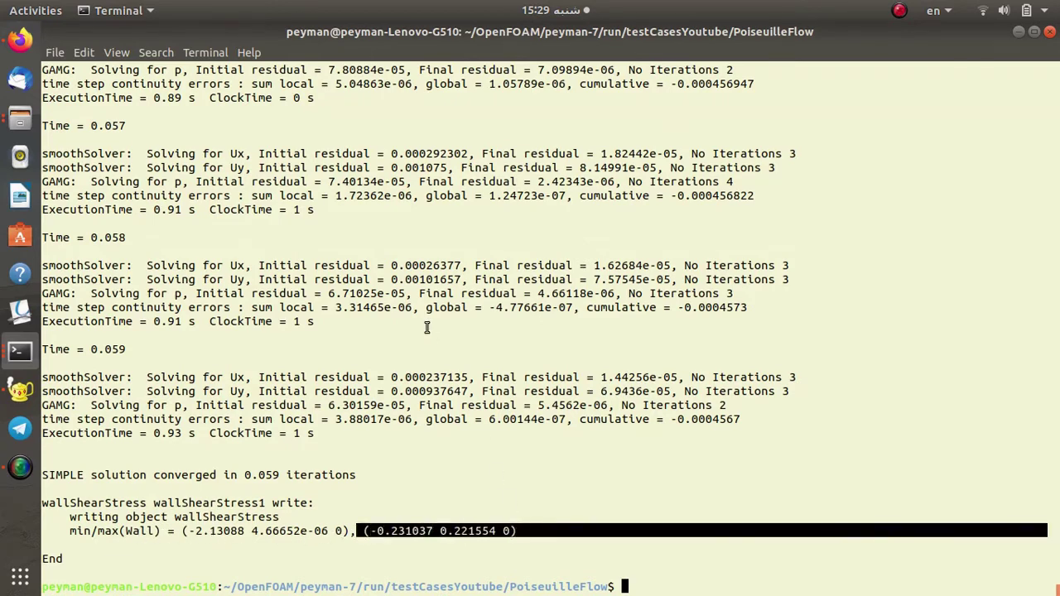
{"action": "left_click", "coordinate": [20, 116]}
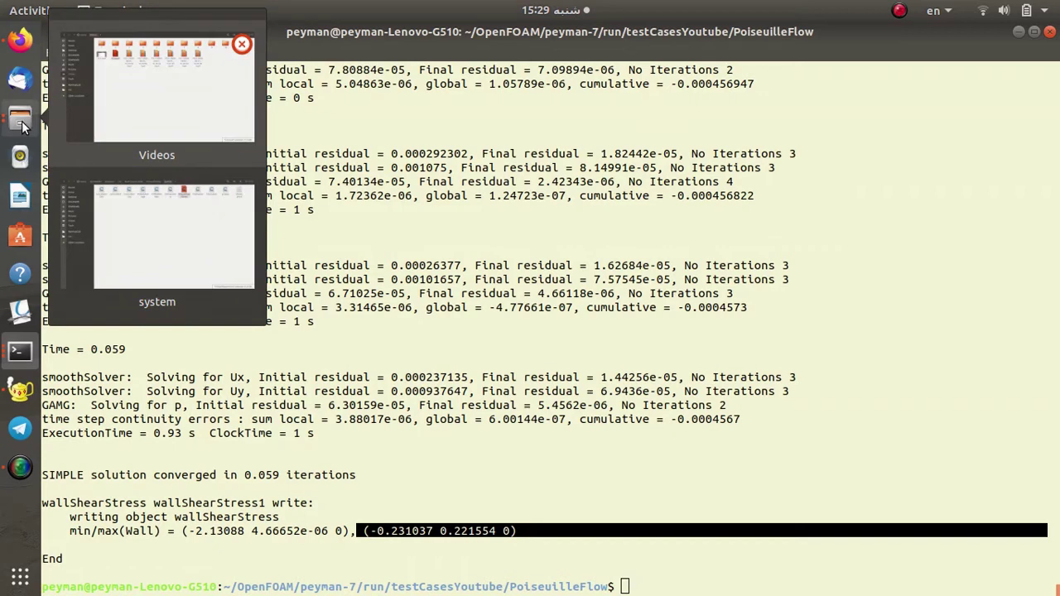
Open postProcessing/wallShearStress1/0/wallShearStress.dat in Geany via Open With Other Application.
{"action": "left_click", "coordinate": [190, 239]}
{"action": "left_click", "coordinate": [501, 37]}
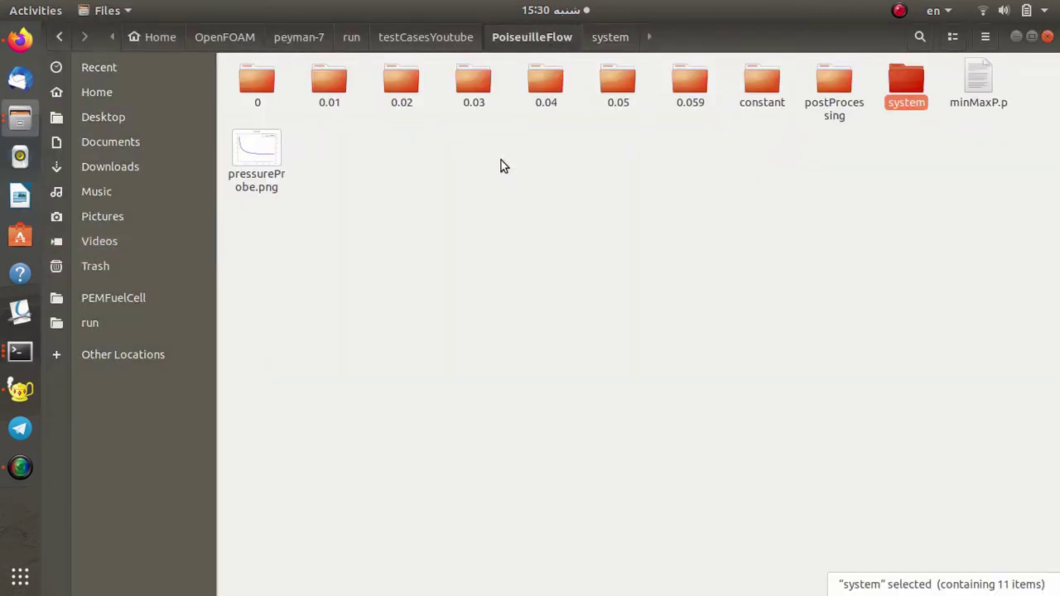
{"action": "double_click", "coordinate": [838, 79]}
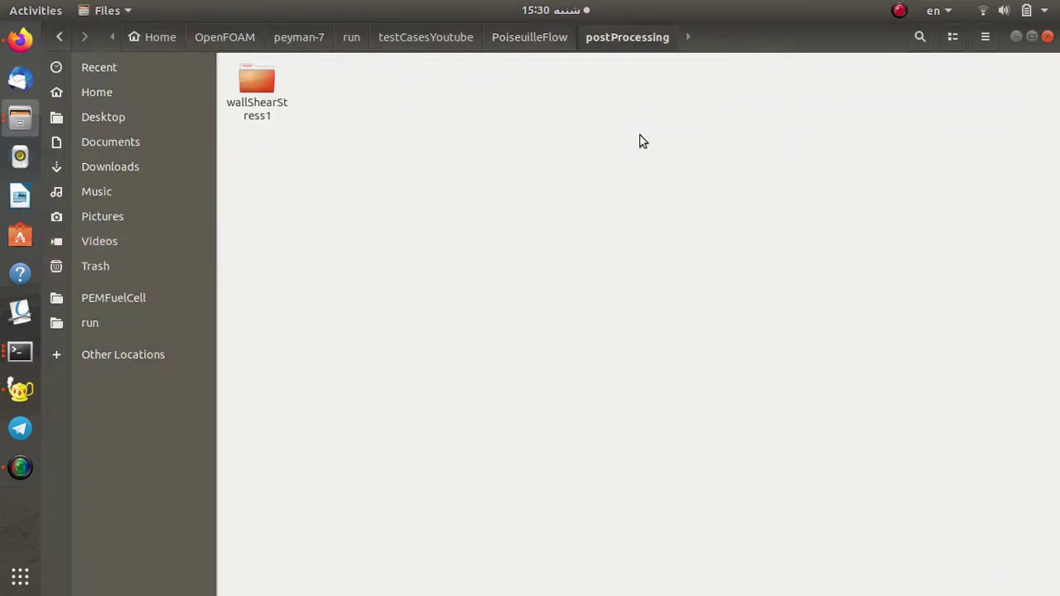
{"action": "double_click", "coordinate": [266, 80]}
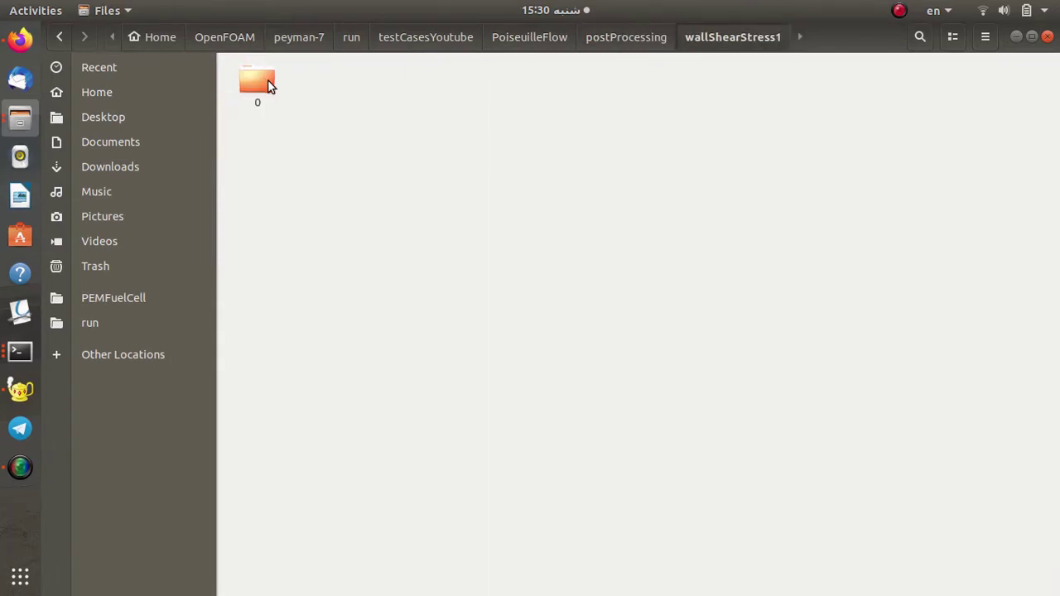
{"action": "double_click", "coordinate": [263, 81]}
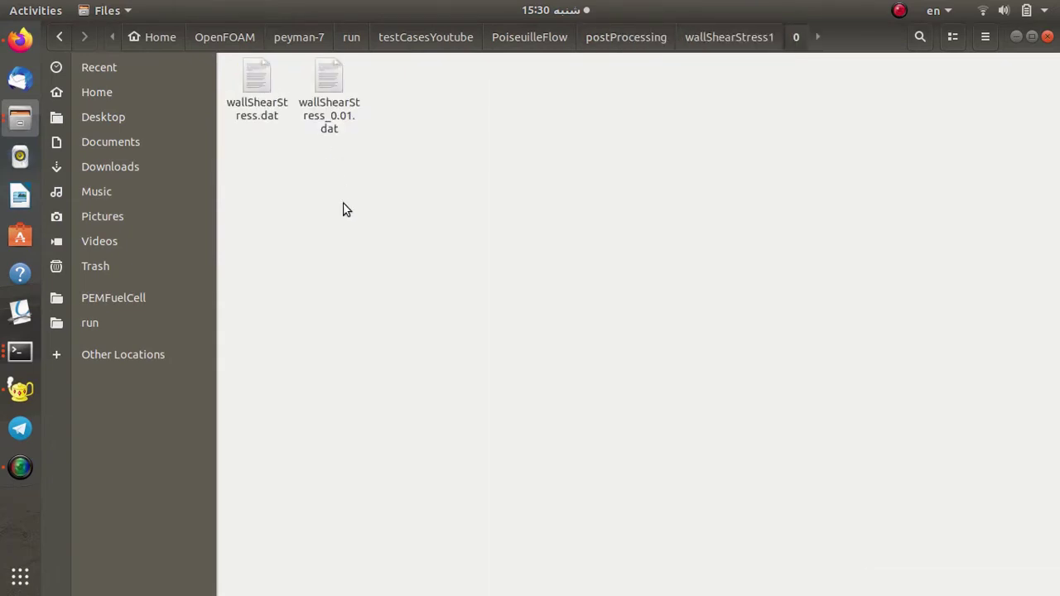
{"action": "left_click", "coordinate": [264, 73]}
{"action": "right_click", "coordinate": [264, 73]}
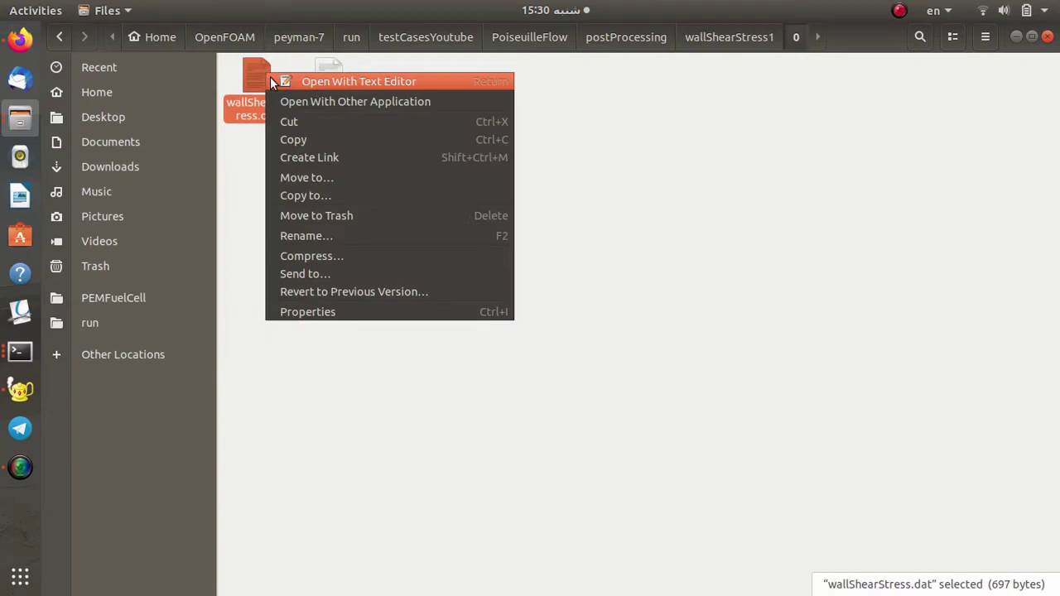
{"action": "left_click", "coordinate": [337, 102]}
{"action": "left_click", "coordinate": [684, 156]}
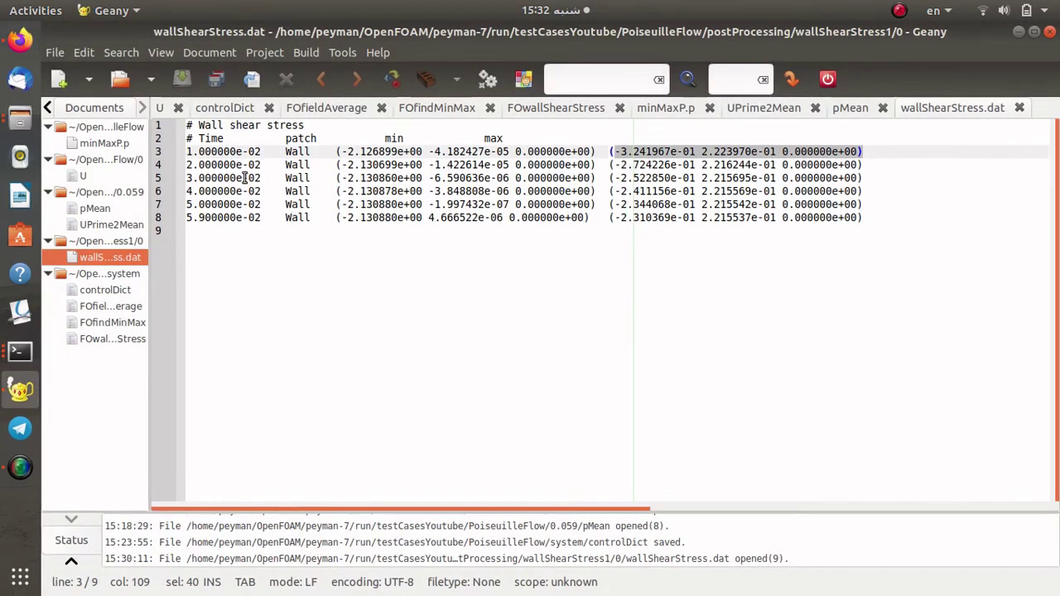
Inspect the wall shear data rows, highlighting the first time's minimum and maximum shear vectors.
{"action": "left_click_drag", "start_coordinate": [201, 138], "coordinate": [219, 233]}
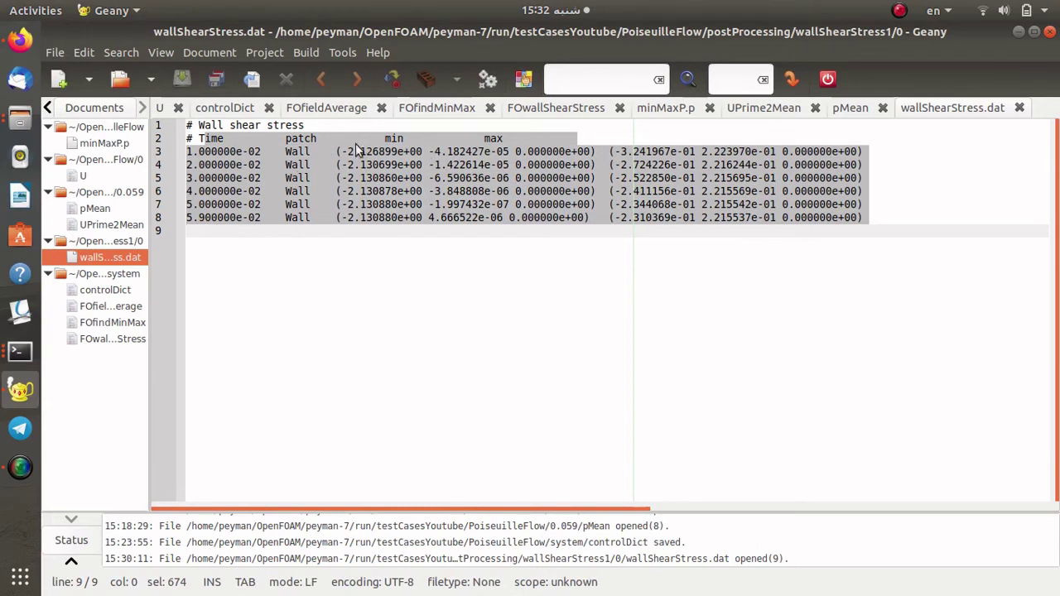
{"action": "left_click", "coordinate": [662, 165]}
{"action": "left_click_drag", "start_coordinate": [336, 152], "coordinate": [930, 149]}
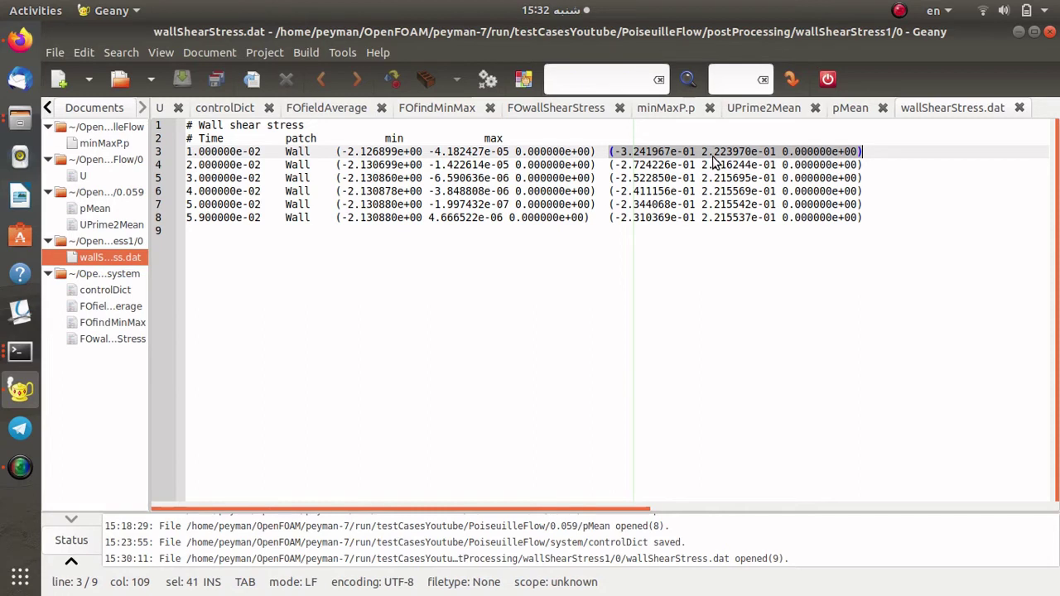
{"action": "left_click_drag", "start_coordinate": [611, 152], "coordinate": [864, 155]}
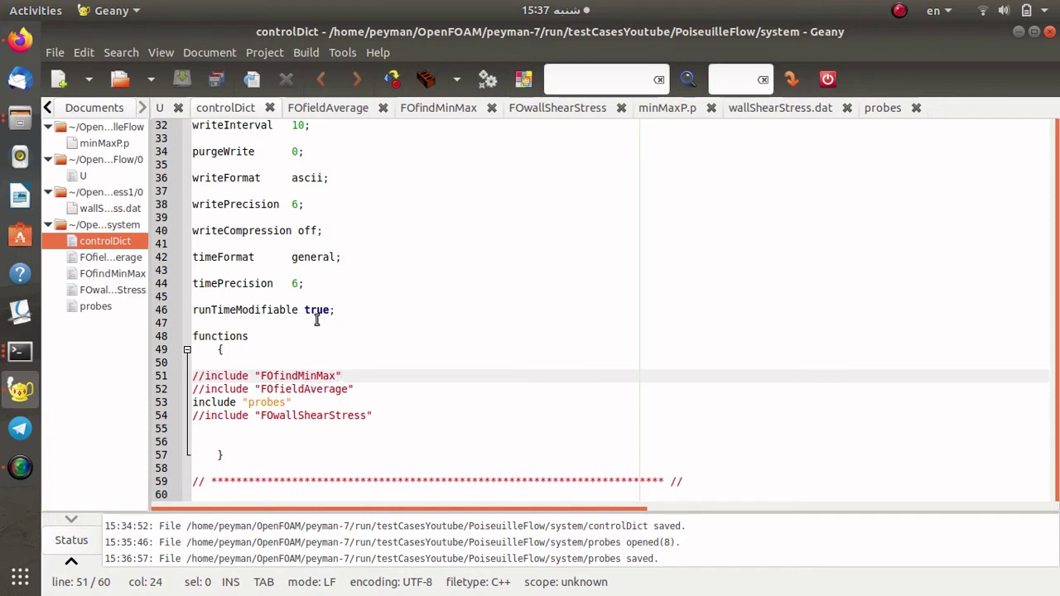
Open the system/probes file in Geany.
{"action": "left_click", "coordinate": [20, 119]}
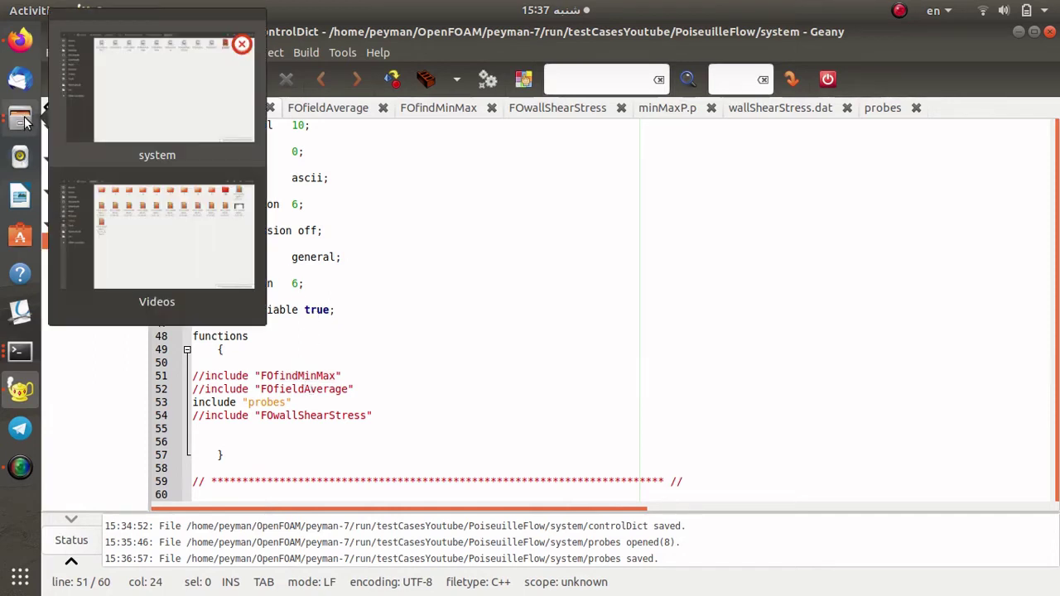
{"action": "left_click", "coordinate": [120, 89]}
{"action": "left_click", "coordinate": [907, 82]}
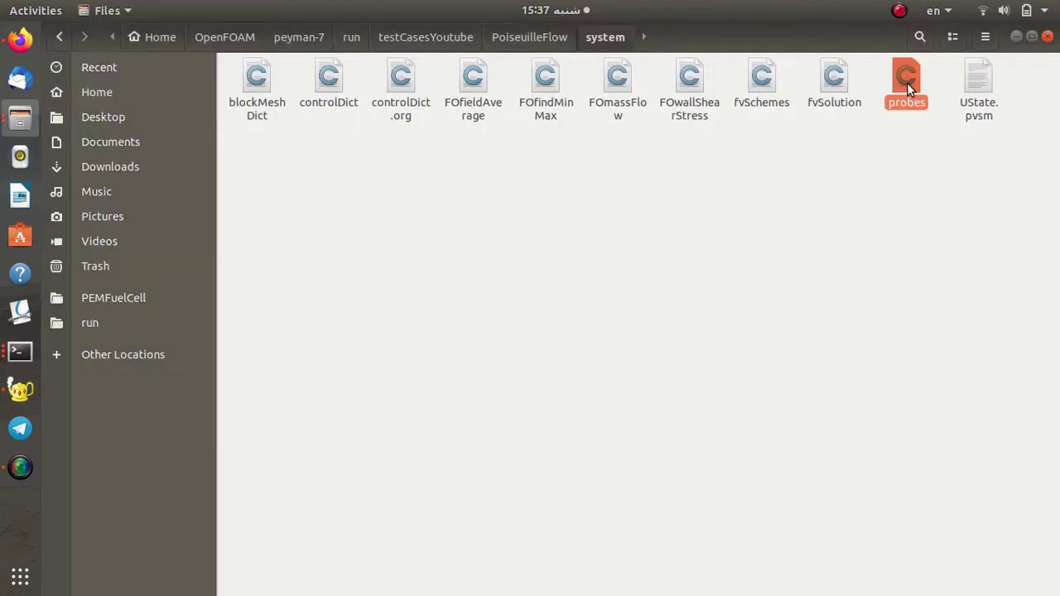
{"action": "double_click", "coordinate": [906, 83]}
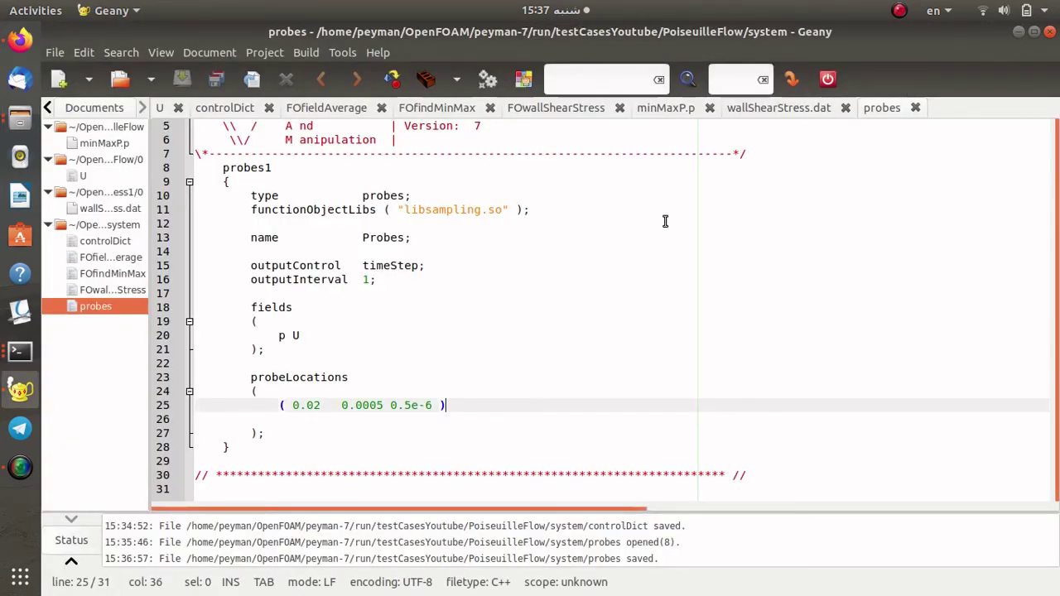
Review probes1's type probes, libsampling.so library and name entry.
{"action": "scroll", "coordinate": [329, 290], "scroll_direction": "up", "scroll_amount": 1}
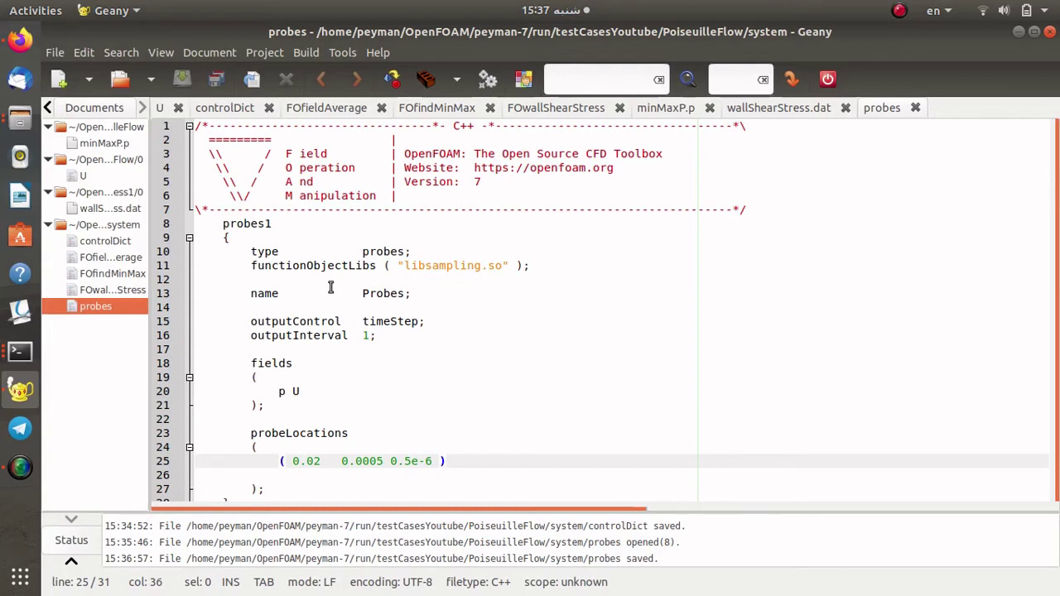
{"action": "double_click", "coordinate": [256, 224]}
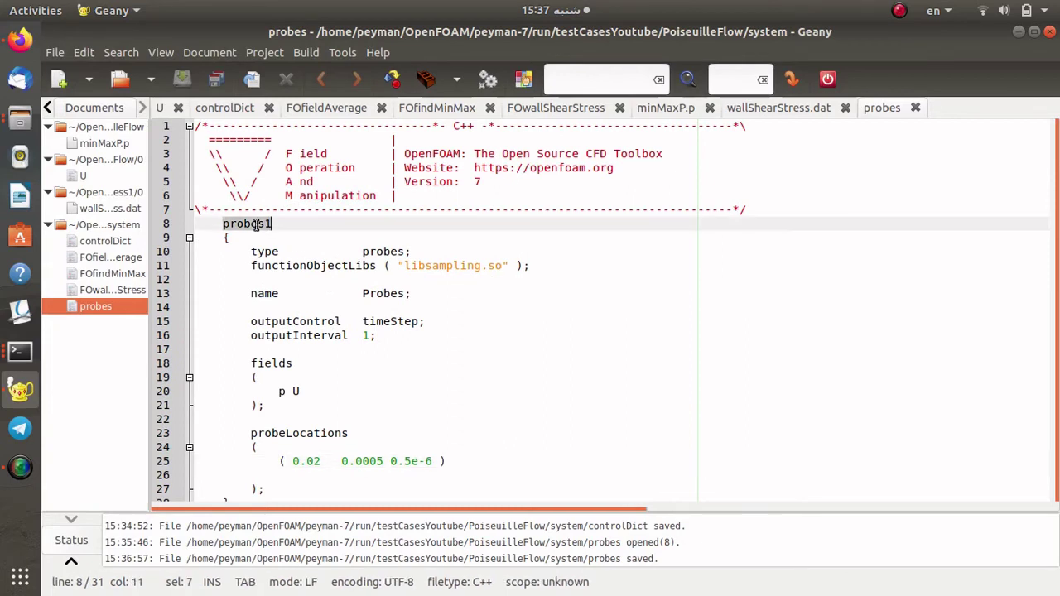
{"action": "left_click", "coordinate": [384, 252]}
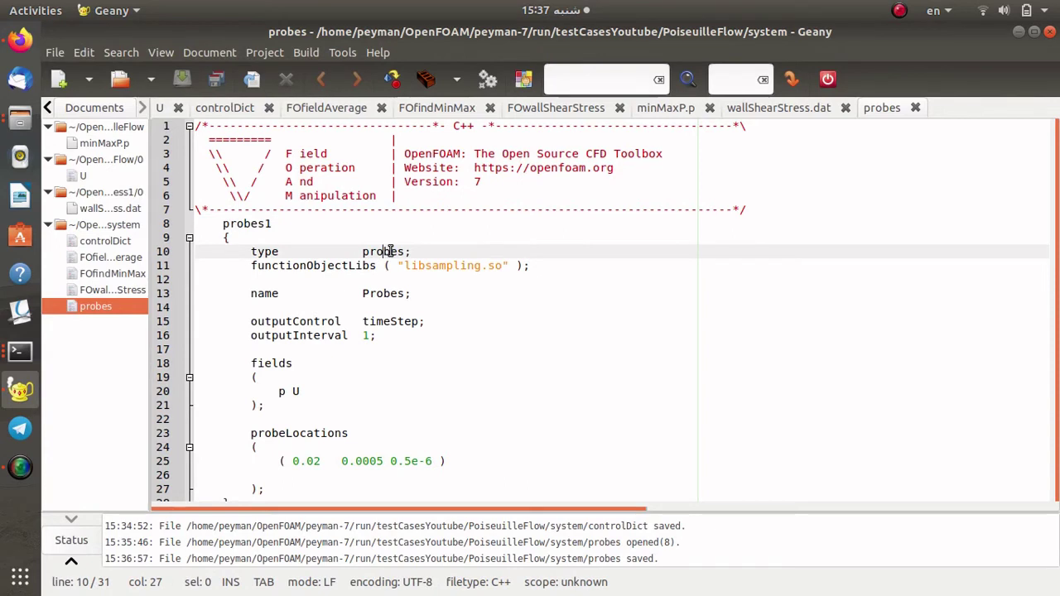
{"action": "left_click_drag", "start_coordinate": [245, 265], "coordinate": [550, 267]}
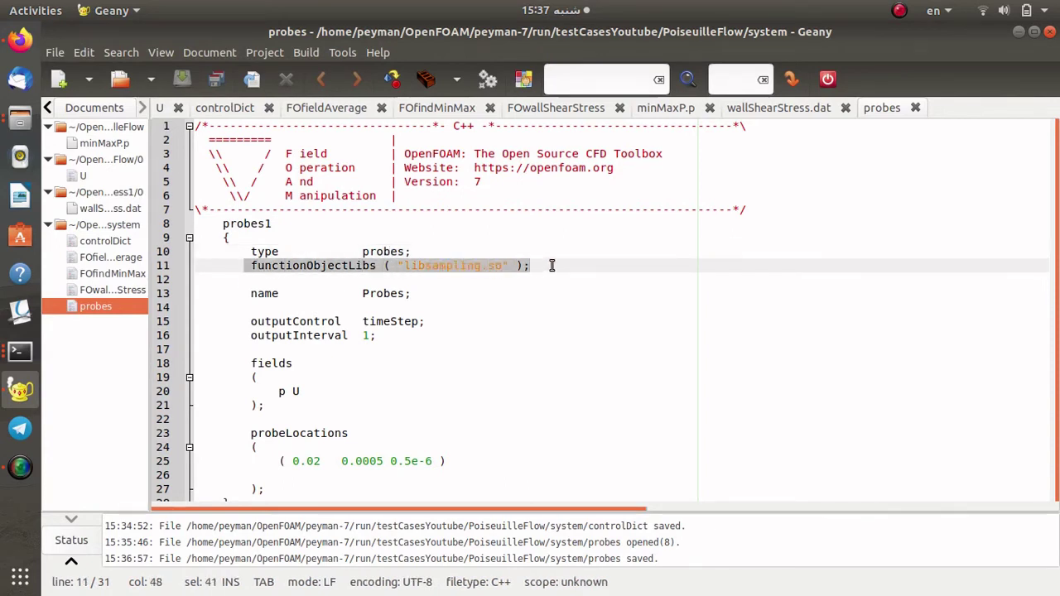
{"action": "left_click", "coordinate": [551, 265]}
{"action": "double_click", "coordinate": [428, 267]}
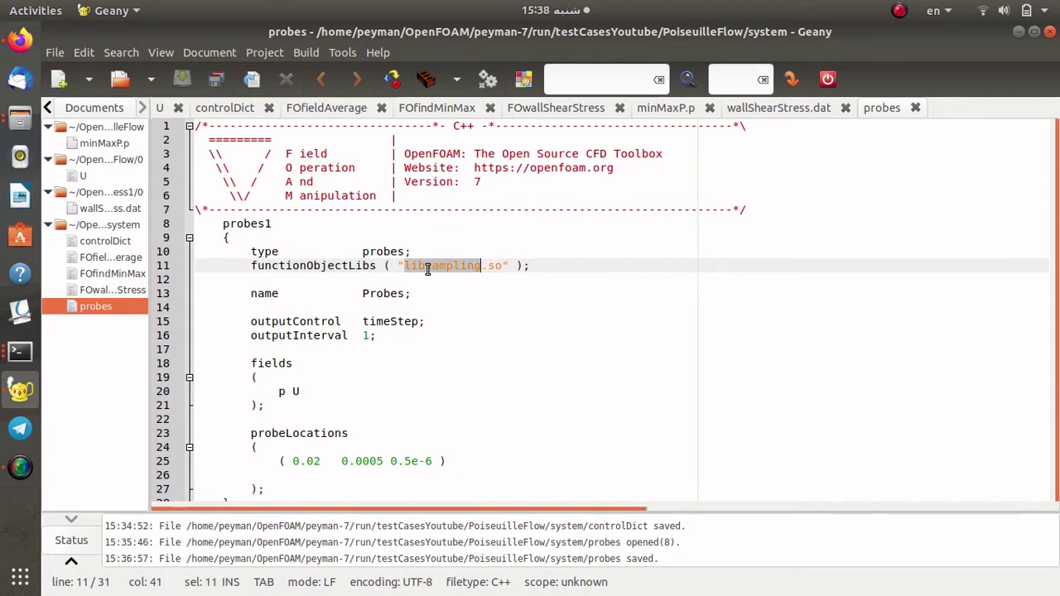
{"action": "left_click_drag", "start_coordinate": [251, 294], "coordinate": [453, 293]}
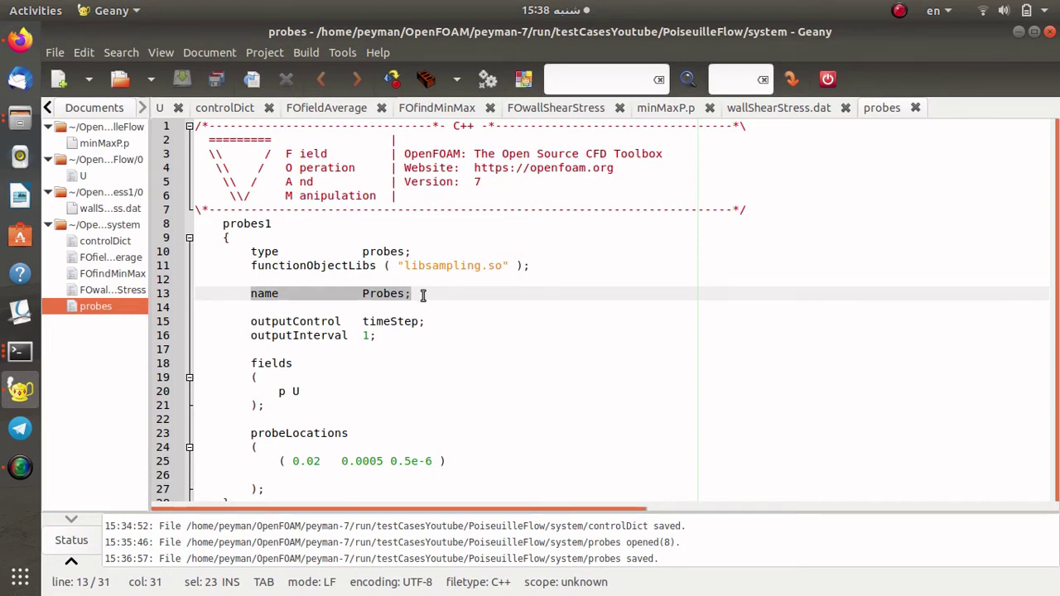
{"action": "left_click", "coordinate": [362, 297]}
{"action": "type", "text": "my"}
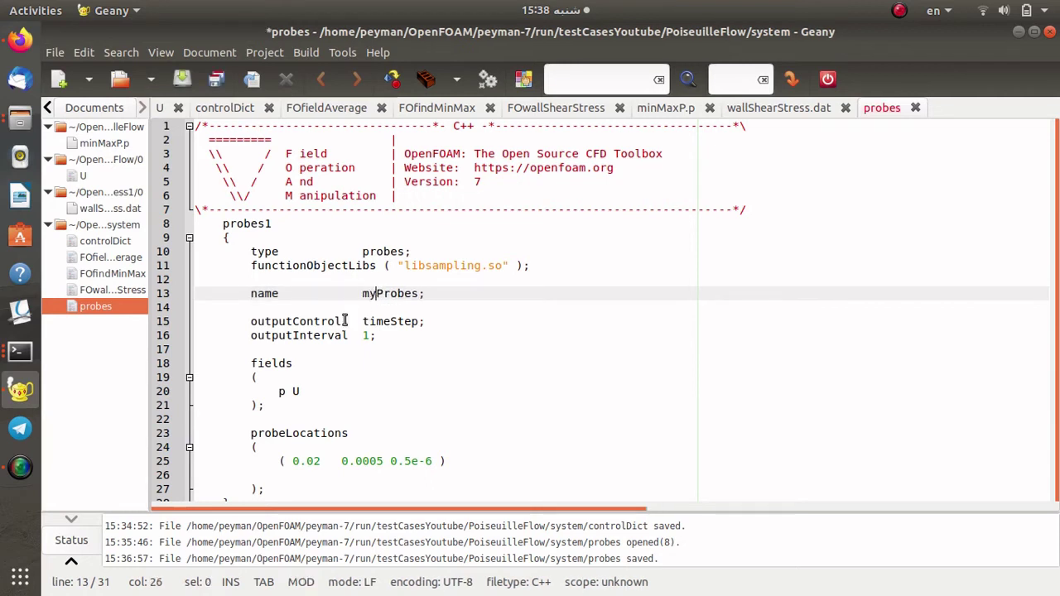
{"action": "left_click_drag", "start_coordinate": [251, 322], "coordinate": [426, 323]}
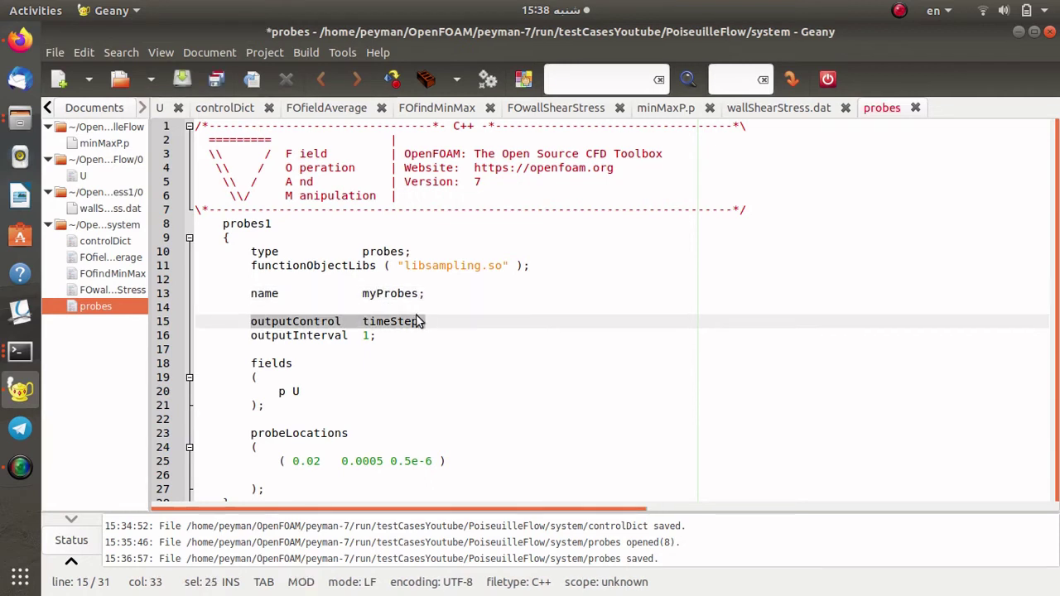
{"action": "double_click", "coordinate": [401, 322]}
{"action": "left_click", "coordinate": [290, 347]}
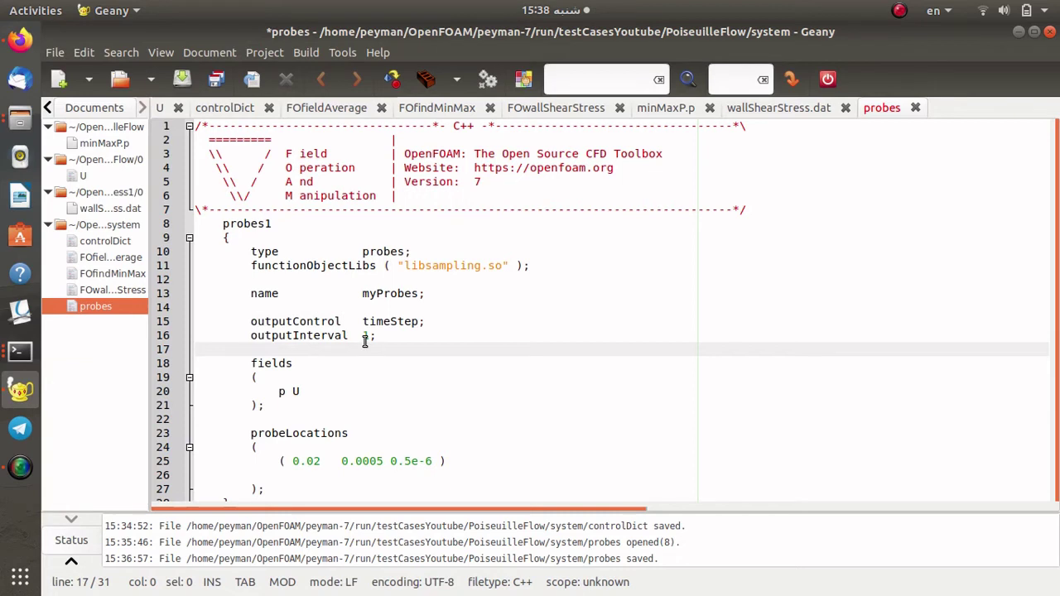
{"action": "scroll", "coordinate": [365, 342], "scroll_direction": "down", "scroll_amount": 2}
{"action": "left_click", "coordinate": [266, 346]}
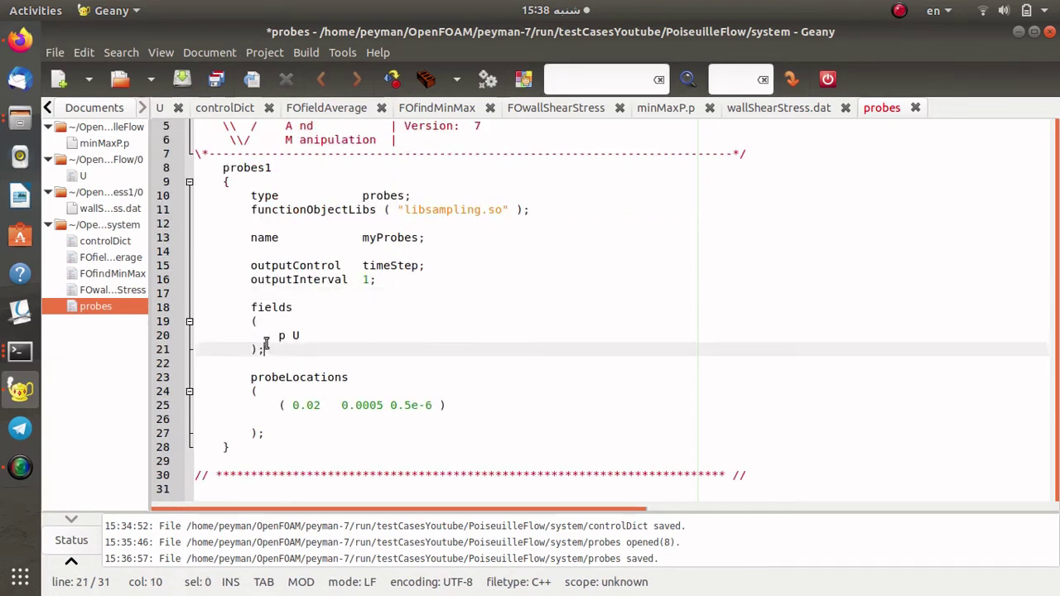
{"action": "left_click_drag", "start_coordinate": [266, 347], "coordinate": [188, 306]}
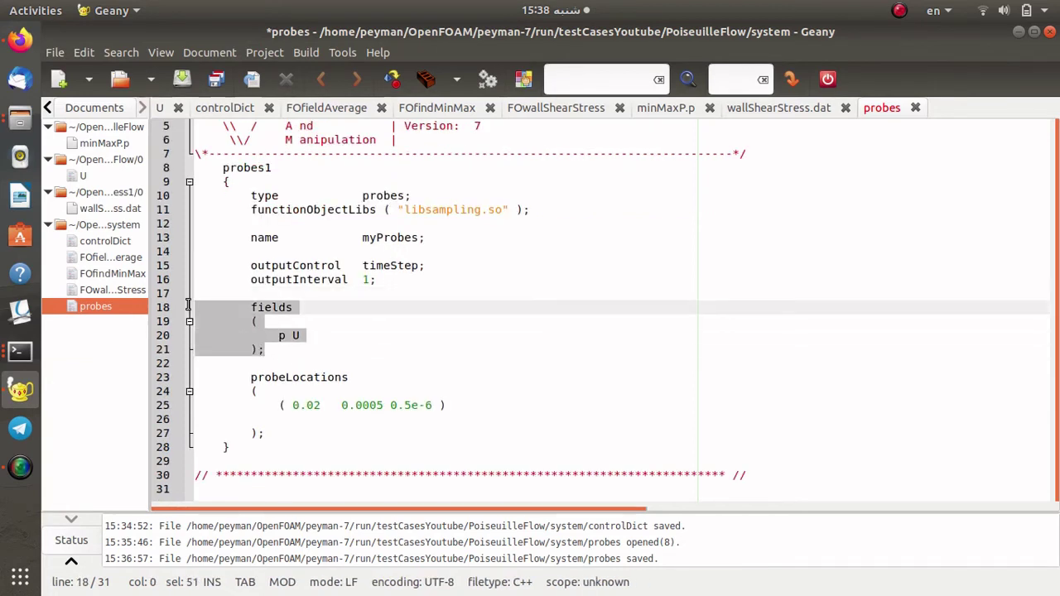
{"action": "left_click", "coordinate": [298, 345]}
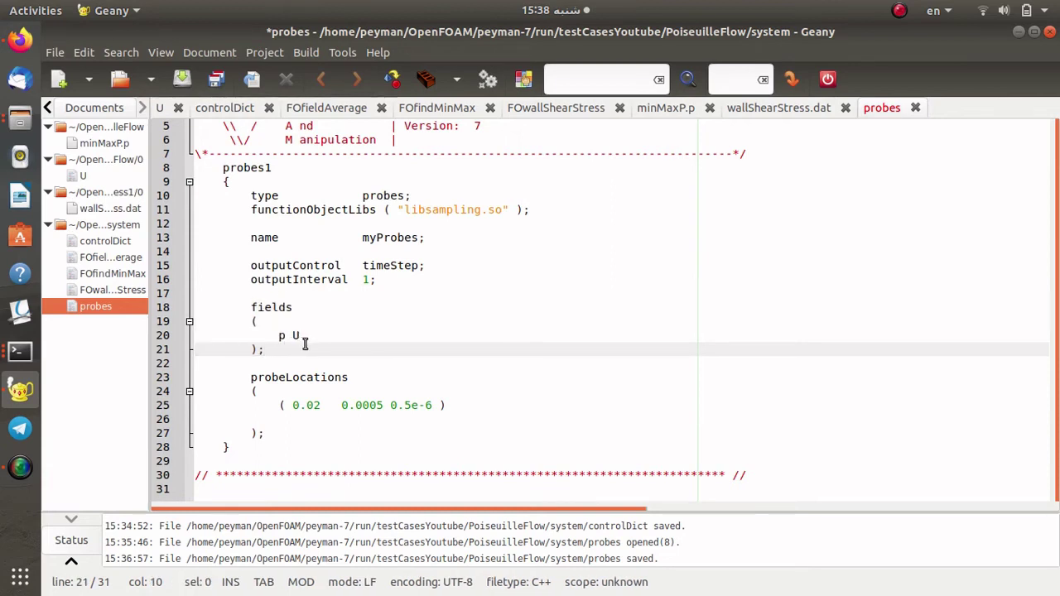
{"action": "left_click", "coordinate": [209, 379]}
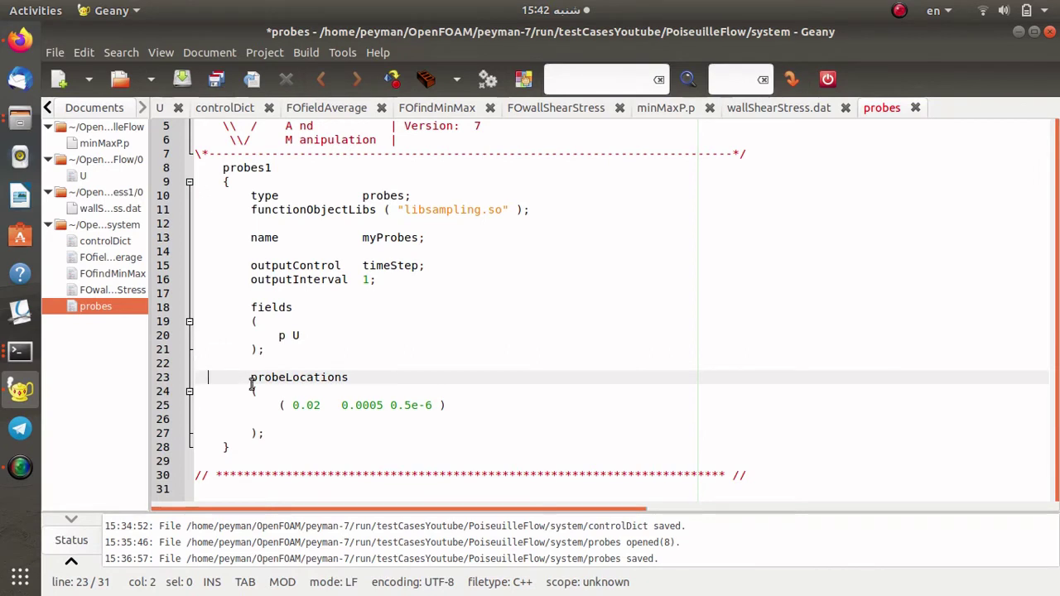
{"action": "left_click_drag", "start_coordinate": [245, 378], "coordinate": [287, 438]}
{"action": "left_click", "coordinate": [305, 406]}
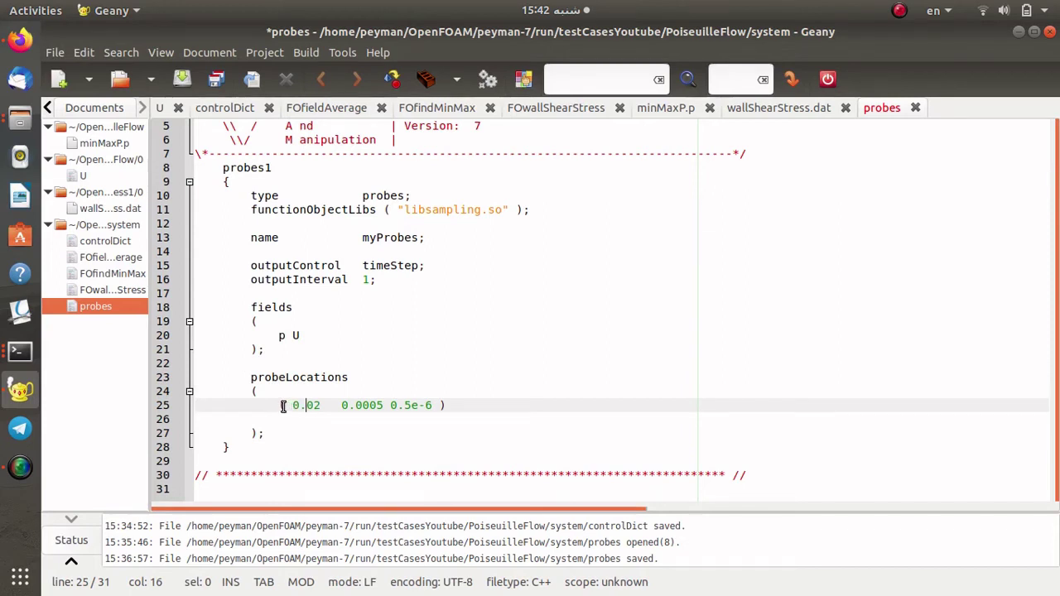
{"action": "left_click", "coordinate": [280, 406]}
{"action": "left_click_drag", "start_coordinate": [280, 405], "coordinate": [447, 405]}
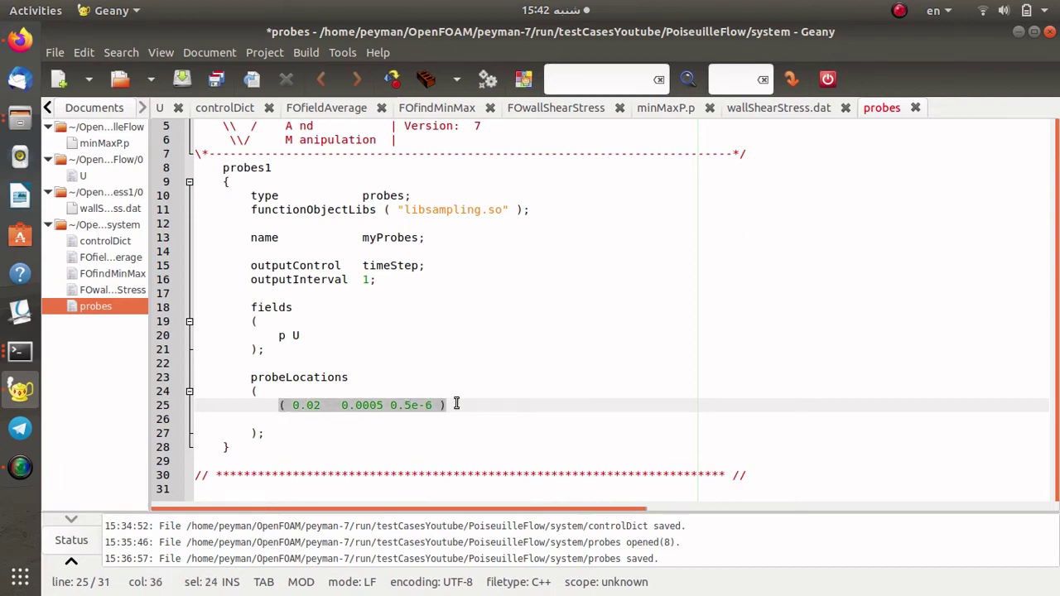
{"action": "left_click", "coordinate": [389, 420]}
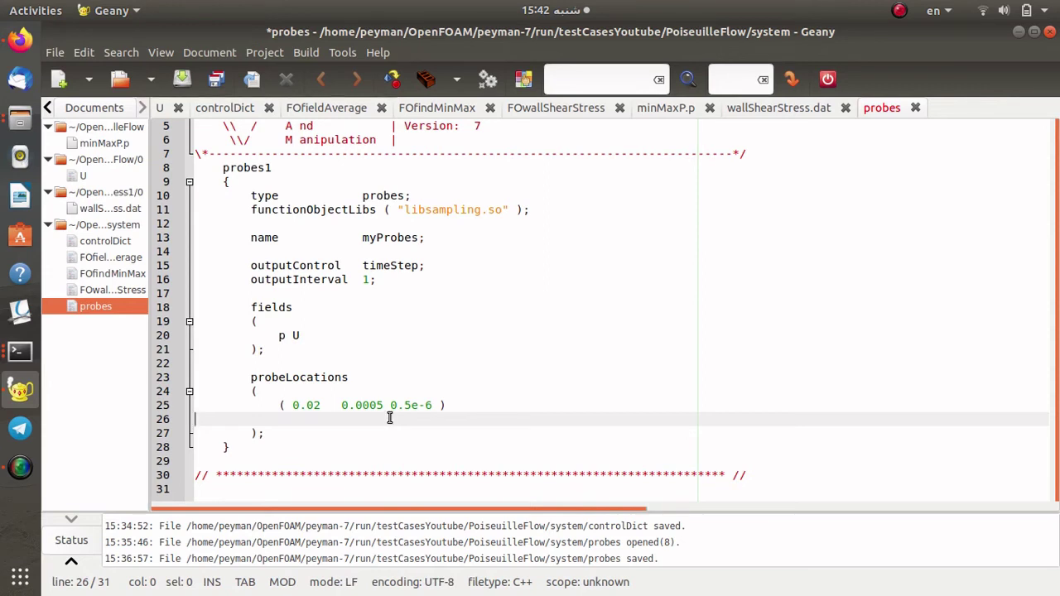
{"action": "scroll", "coordinate": [389, 419], "scroll_direction": "up", "scroll_amount": 1}
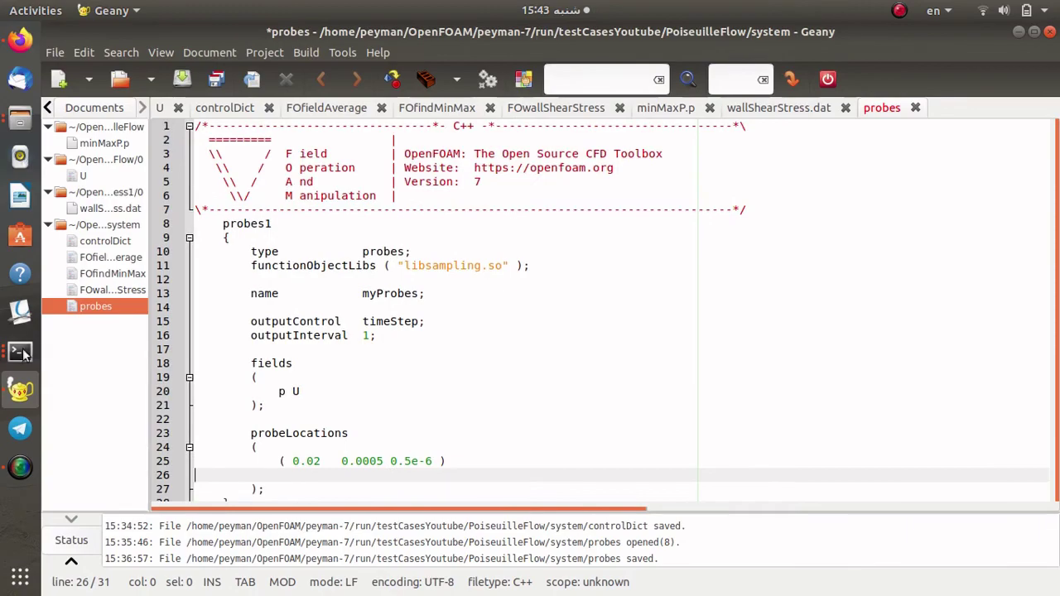
Clear the solver terminal and run simpleFoam.
{"action": "left_click", "coordinate": [20, 351]}
{"action": "left_click", "coordinate": [160, 212]}
{"action": "key", "text": "ctrl+l"}
{"action": "type", "text": "simpleFoam"}
{"action": "key", "text": "Return"}
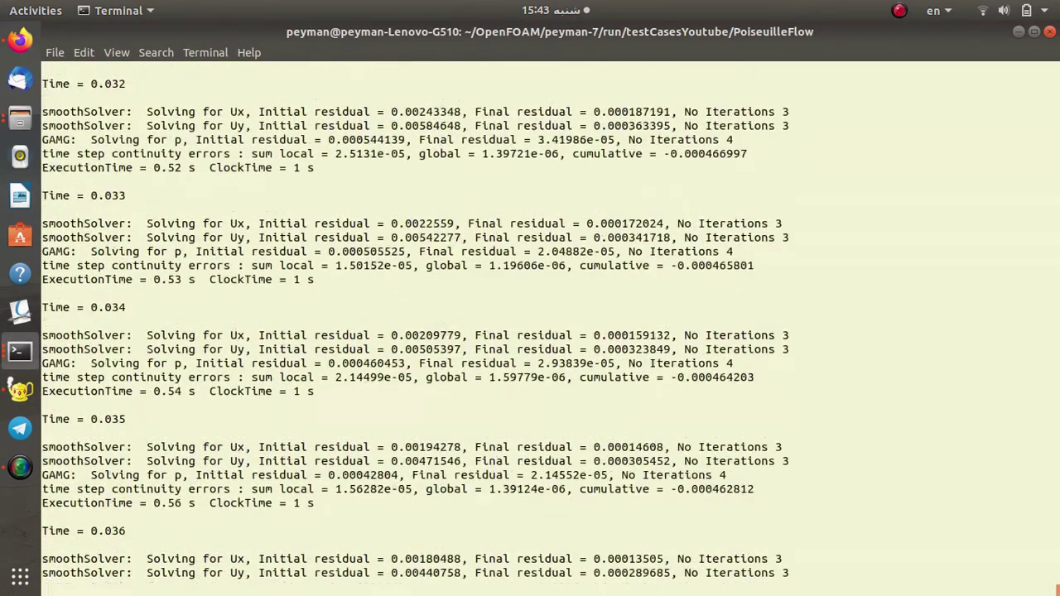
Open the pressure probe file p from postProcessing/probes1/0.
{"action": "left_click", "coordinate": [20, 117]}
{"action": "left_click", "coordinate": [179, 244]}
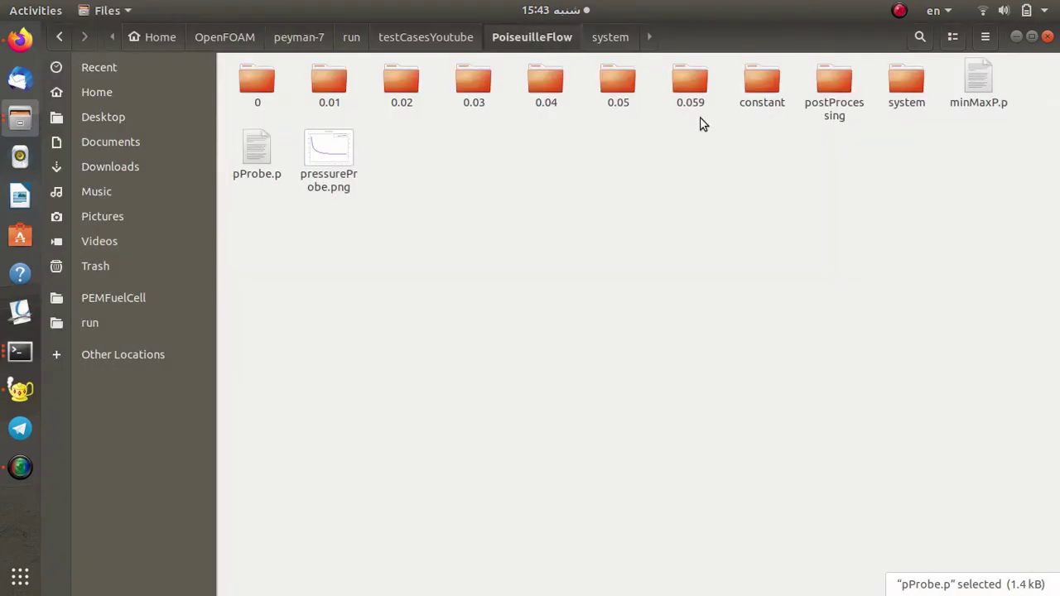
{"action": "double_click", "coordinate": [835, 83]}
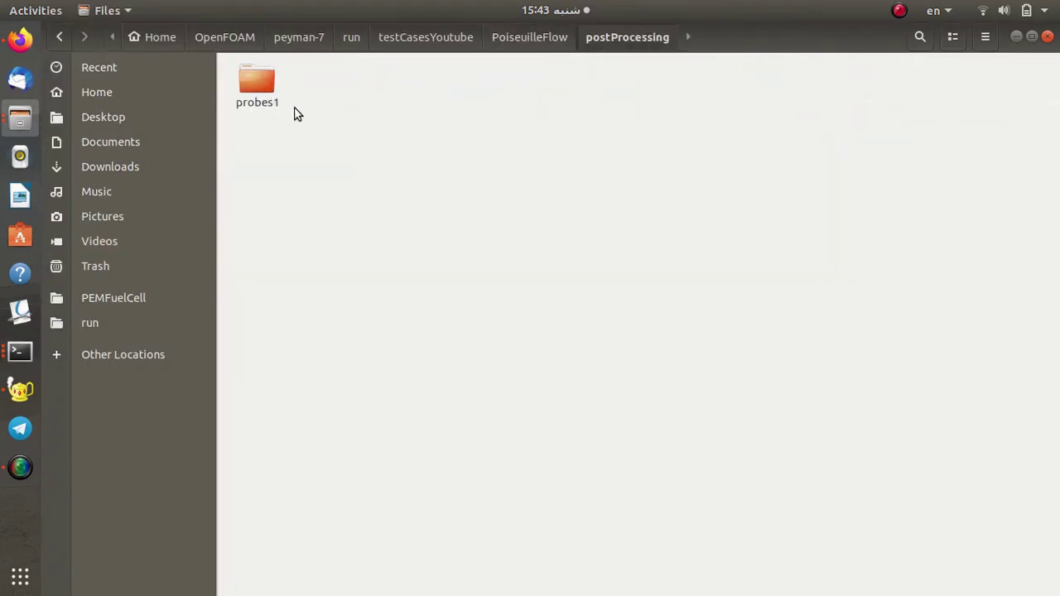
{"action": "double_click", "coordinate": [268, 84]}
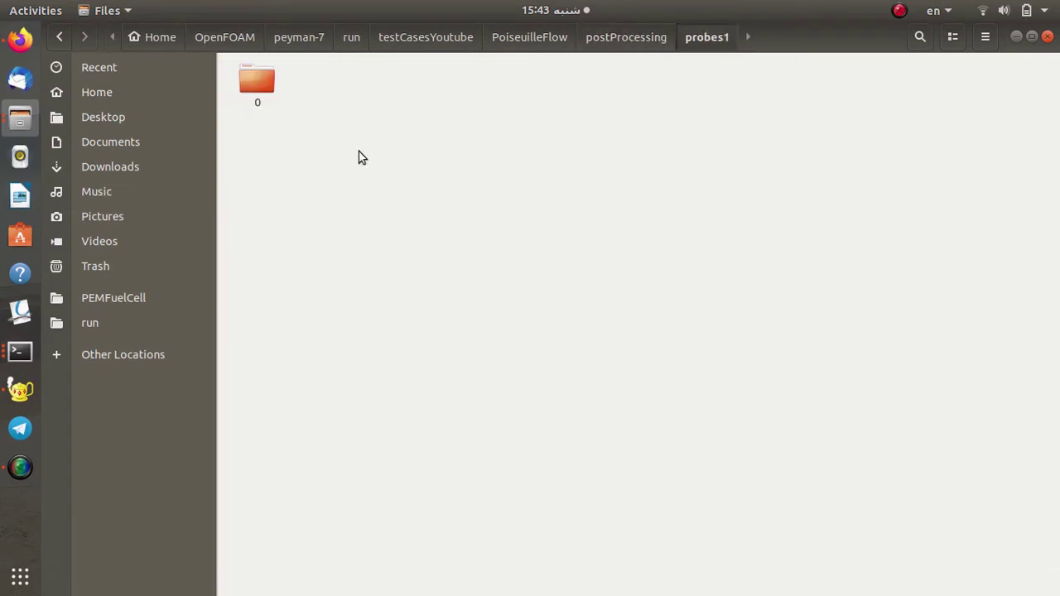
{"action": "double_click", "coordinate": [261, 85]}
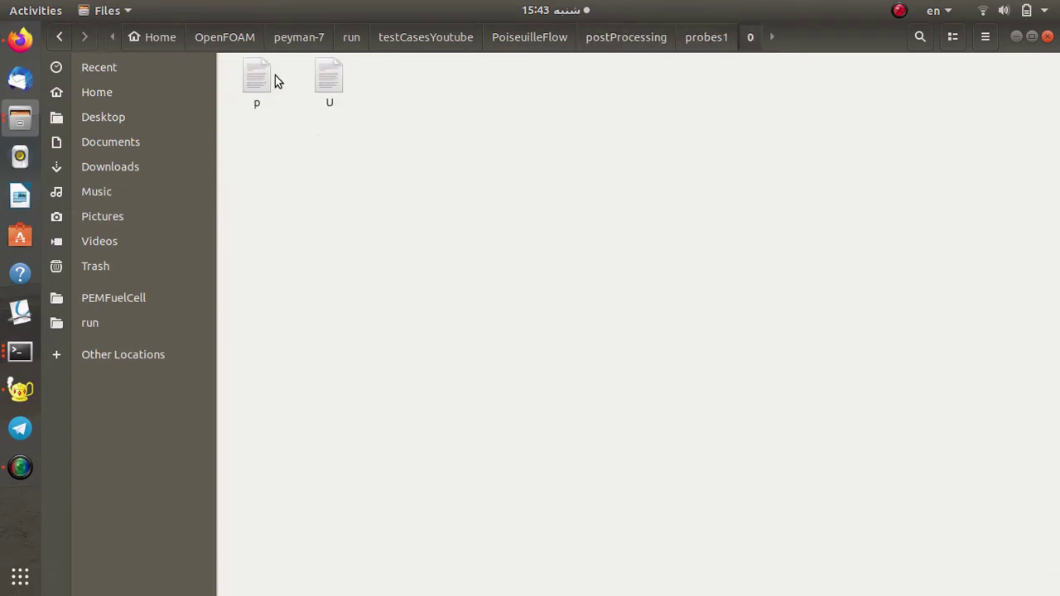
{"action": "left_click", "coordinate": [269, 80]}
{"action": "double_click", "coordinate": [268, 77]}
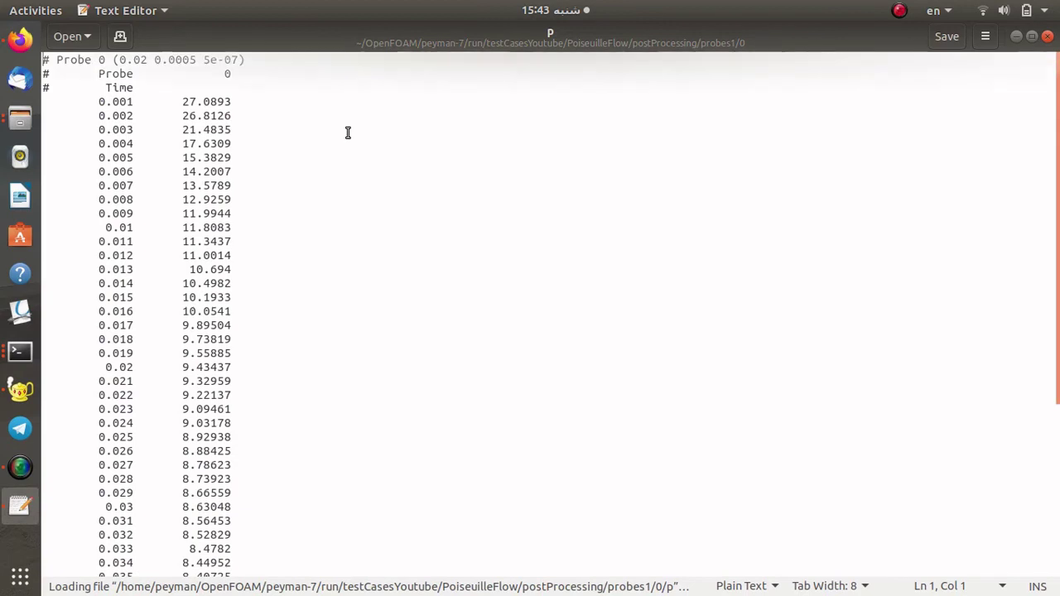
Check the p file's probe location, first pressure 27 and last value at time 0.055.
{"action": "left_click_drag", "start_coordinate": [112, 60], "coordinate": [247, 62]}
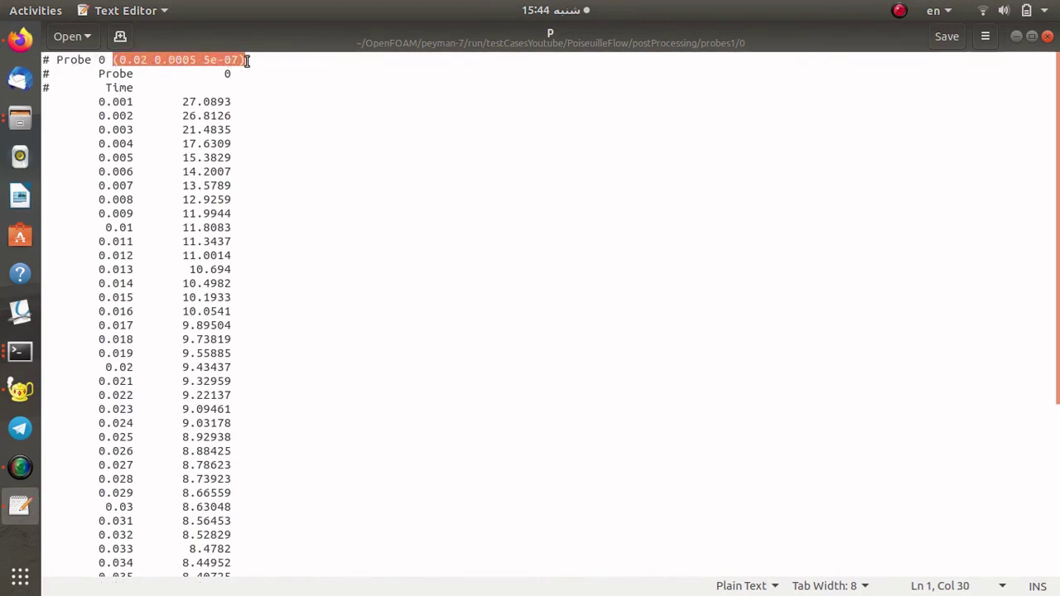
{"action": "left_click", "coordinate": [144, 86]}
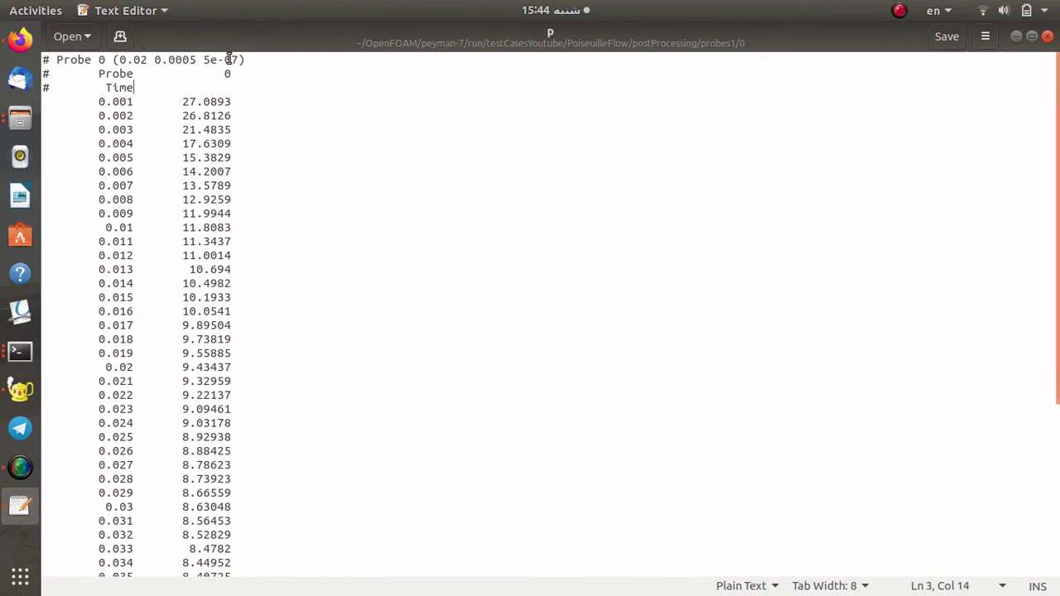
{"action": "left_click_drag", "start_coordinate": [183, 102], "coordinate": [196, 102]}
{"action": "scroll", "coordinate": [203, 130], "scroll_direction": "down", "scroll_amount": 5}
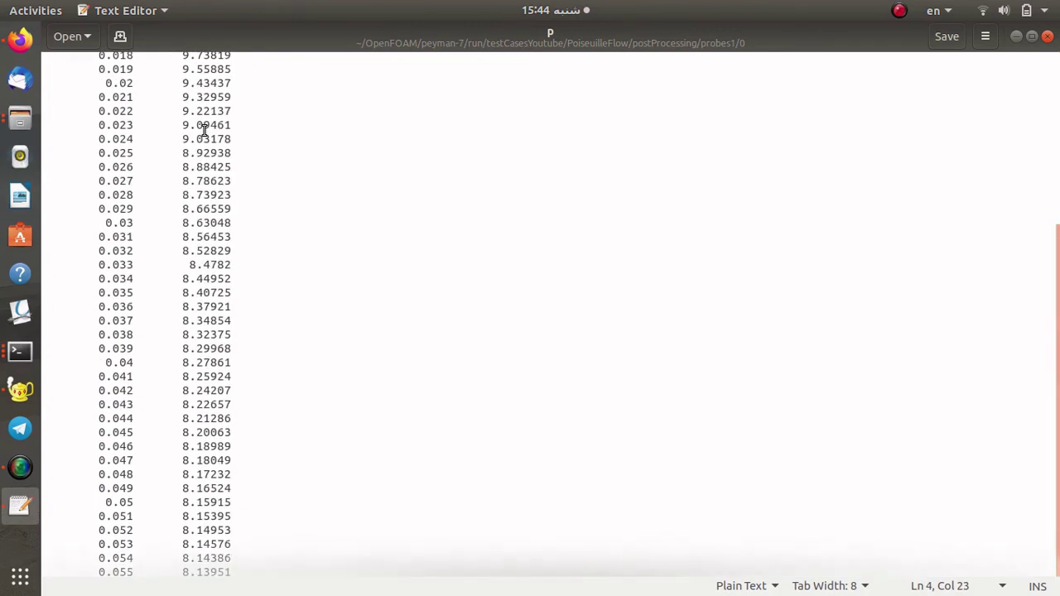
{"action": "left_click_drag", "start_coordinate": [183, 572], "coordinate": [196, 572]}
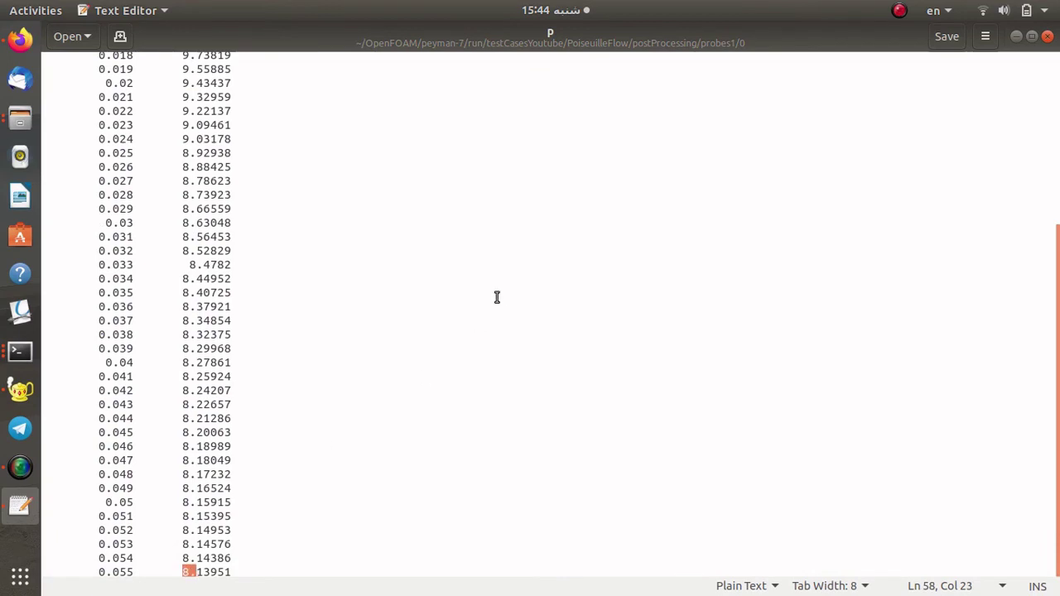
{"action": "scroll", "coordinate": [497, 298], "scroll_direction": "up", "scroll_amount": 7}
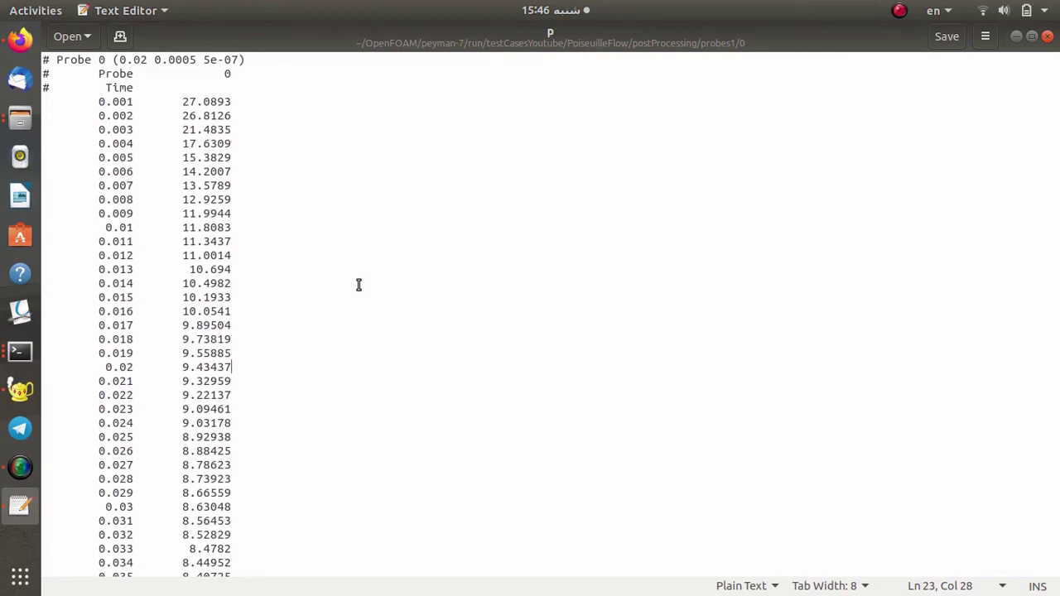
{"action": "left_click", "coordinate": [22, 350]}
{"action": "left_click", "coordinate": [197, 199]}
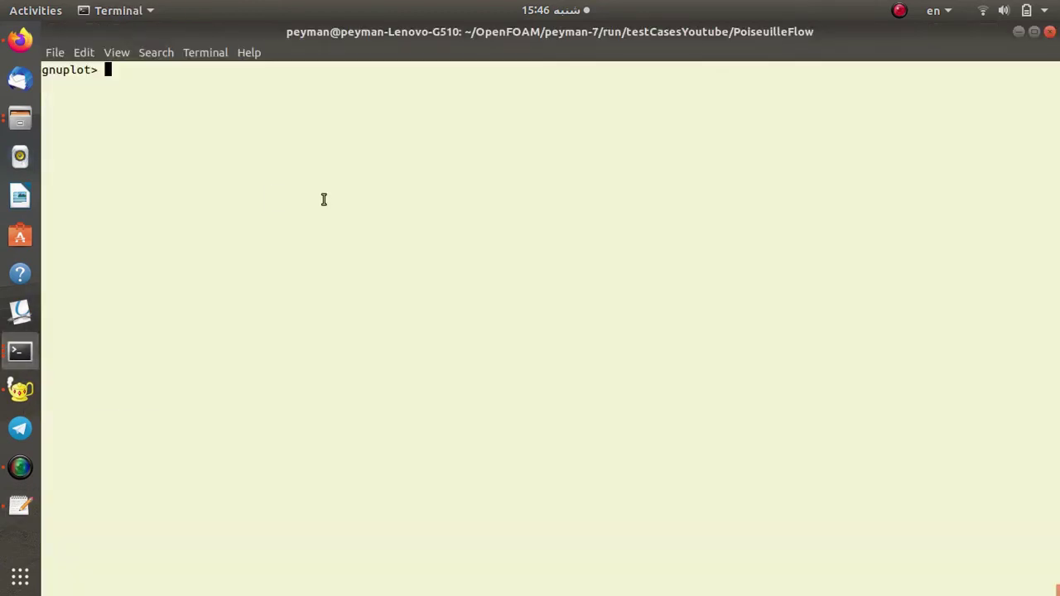
Rerun gnuplot's pProbe.p script and view the resulting pressureProbe.png plot.
{"action": "key", "text": "Up"}
{"action": "key", "text": "Return"}
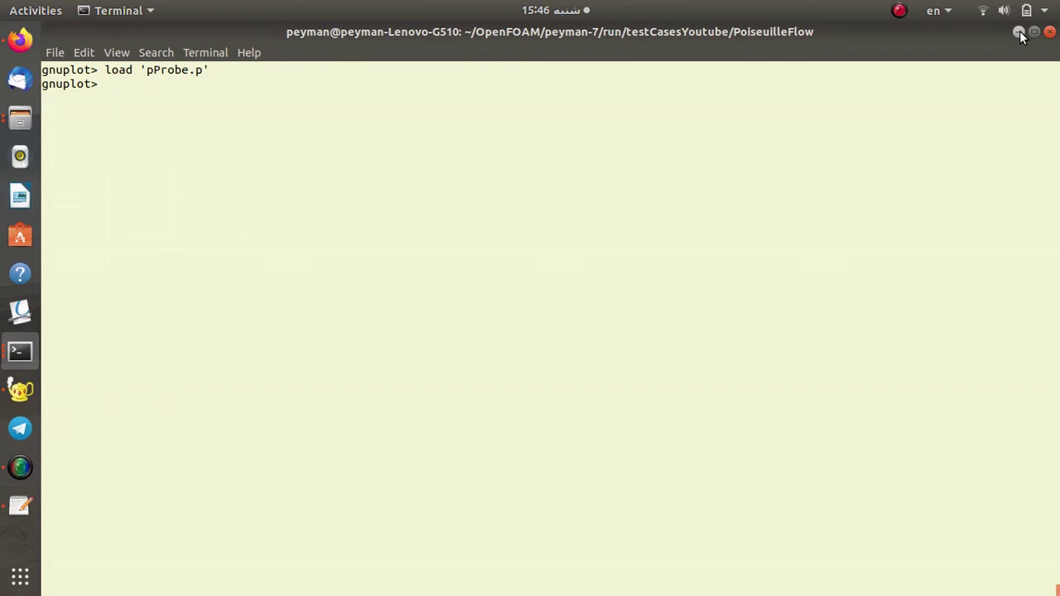
{"action": "key", "text": "alt+Tab"}
{"action": "left_click", "coordinate": [20, 120]}
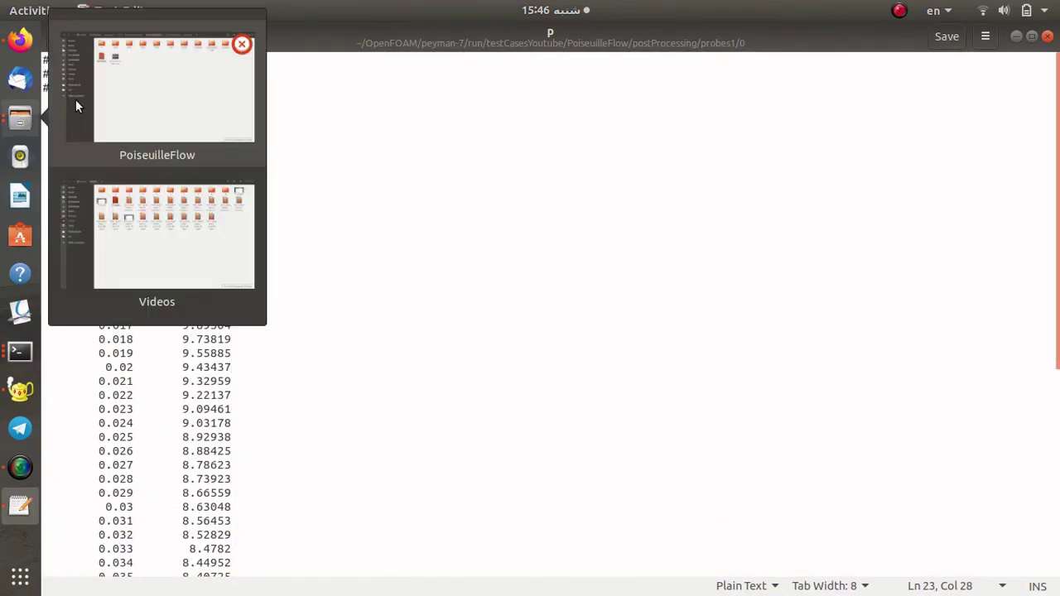
{"action": "left_click", "coordinate": [161, 90]}
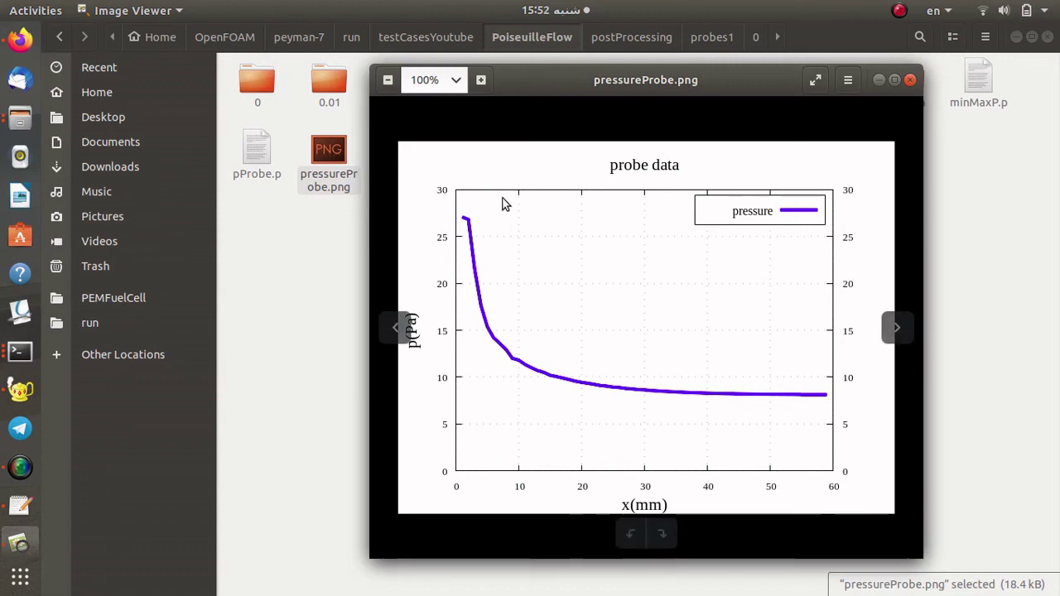
{"action": "left_click", "coordinate": [20, 41]}
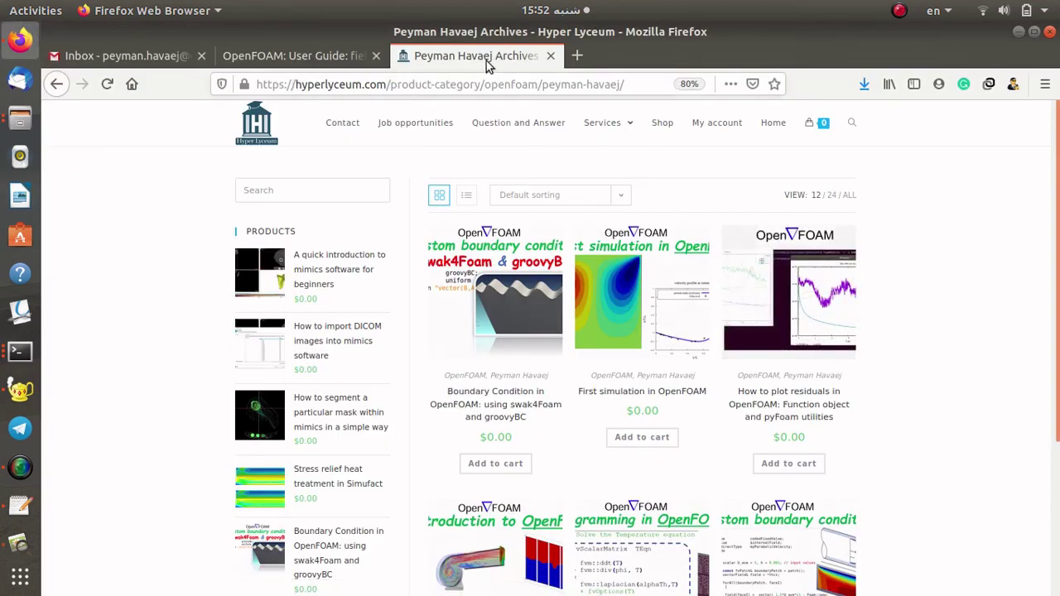
{"action": "scroll", "coordinate": [901, 198], "scroll_direction": "down", "scroll_amount": 5}
{"action": "scroll", "coordinate": [961, 287], "scroll_direction": "up", "scroll_amount": 3}
{"action": "scroll", "coordinate": [962, 297], "scroll_direction": "down", "scroll_amount": 3}
{"action": "scroll", "coordinate": [961, 296], "scroll_direction": "up", "scroll_amount": 3}
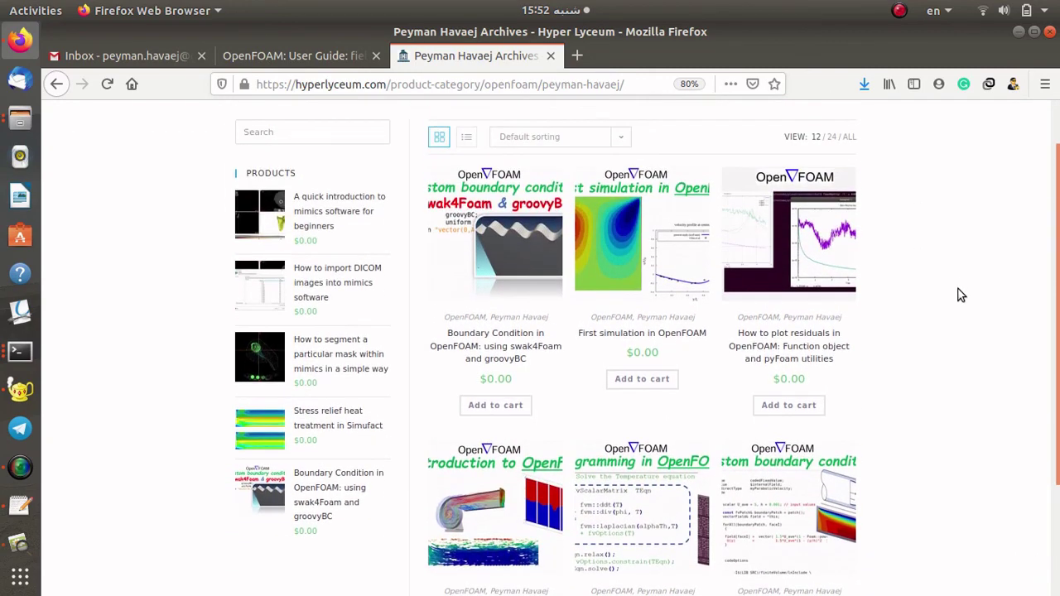